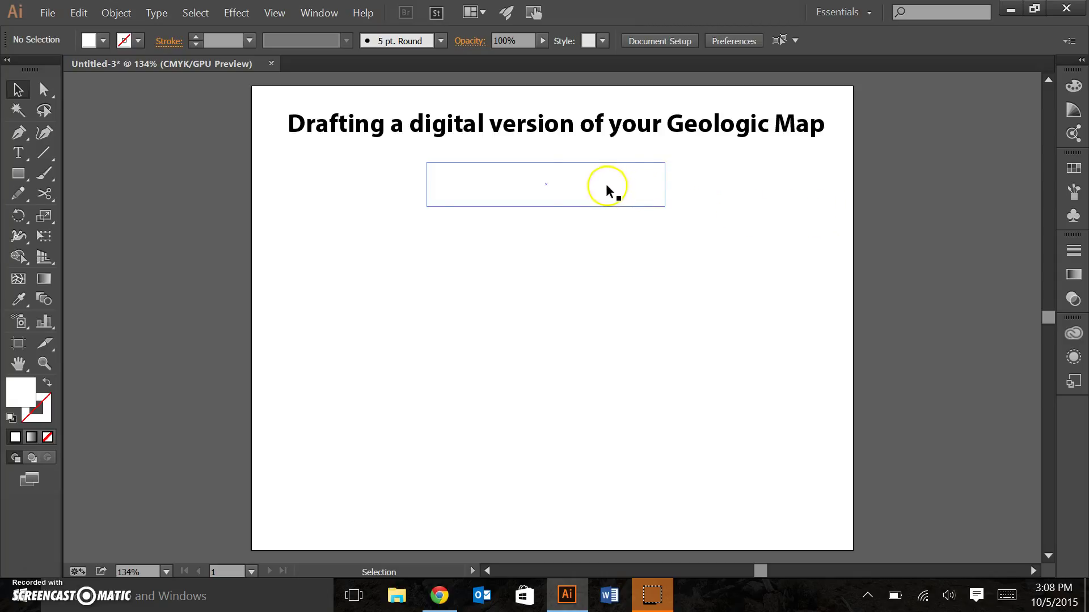
Slide the white cover box down to reveal the Basemap and Field Map headings
{"action": "left_click", "coordinate": [605, 183]}
{"action": "left_click", "coordinate": [626, 206]}
{"action": "left_click_drag", "start_coordinate": [605, 183], "coordinate": [620, 322]}
{"action": "left_click", "coordinate": [621, 249]}
{"action": "left_click", "coordinate": [633, 287]}
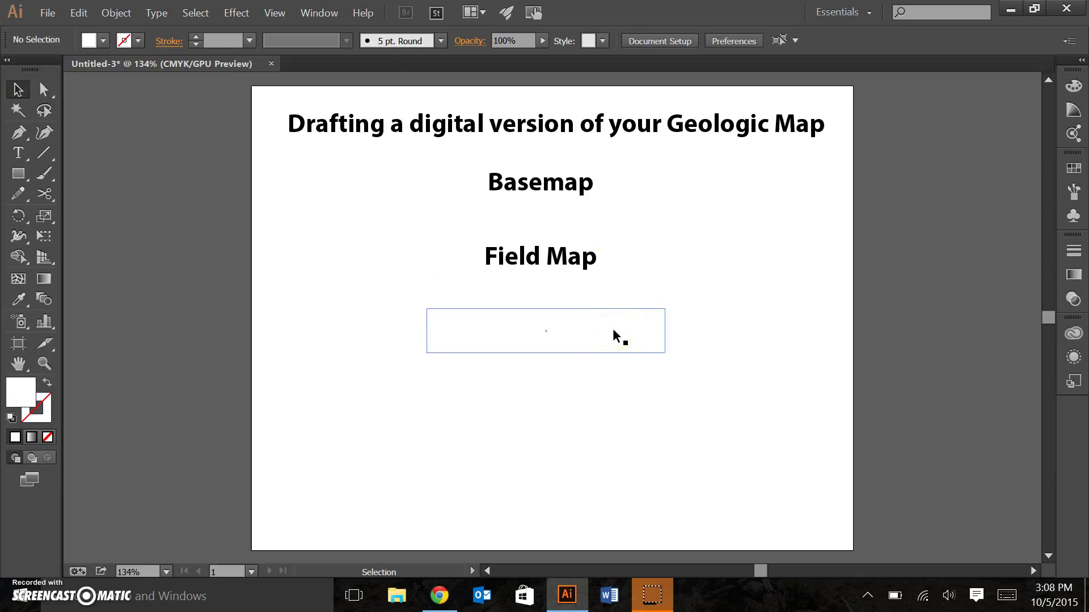
Reveal Drawing units and Contact Symbols, then delete the cover box to show Data points
{"action": "left_click", "coordinate": [607, 334]}
{"action": "left_click", "coordinate": [619, 366]}
{"action": "left_click_drag", "start_coordinate": [608, 331], "coordinate": [593, 467]}
{"action": "left_click", "coordinate": [594, 392]}
{"action": "left_click", "coordinate": [600, 431]}
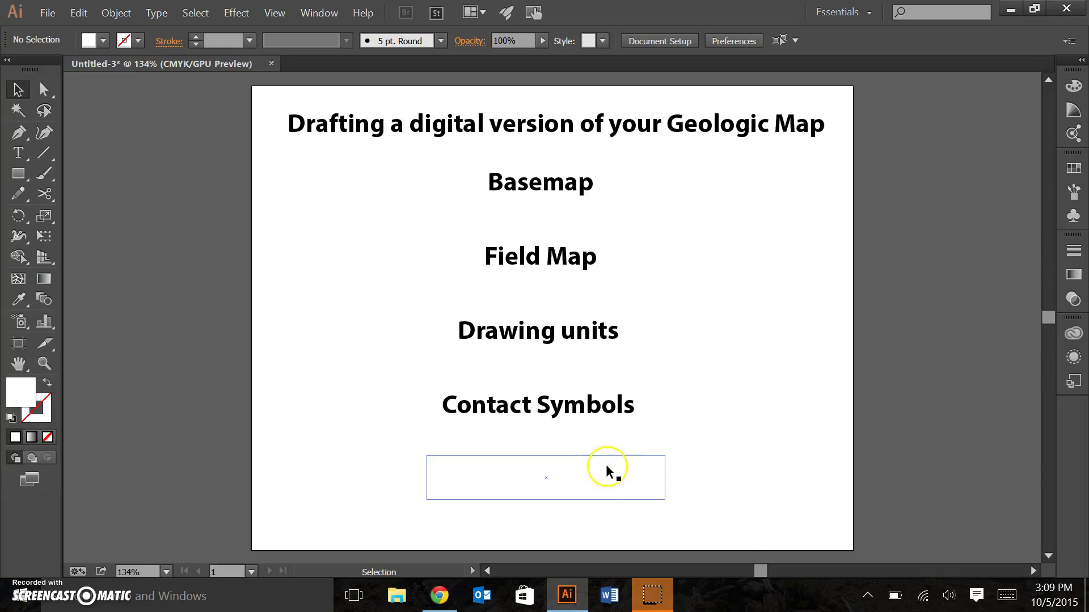
{"action": "left_click", "coordinate": [601, 465]}
{"action": "key", "text": "Delete"}
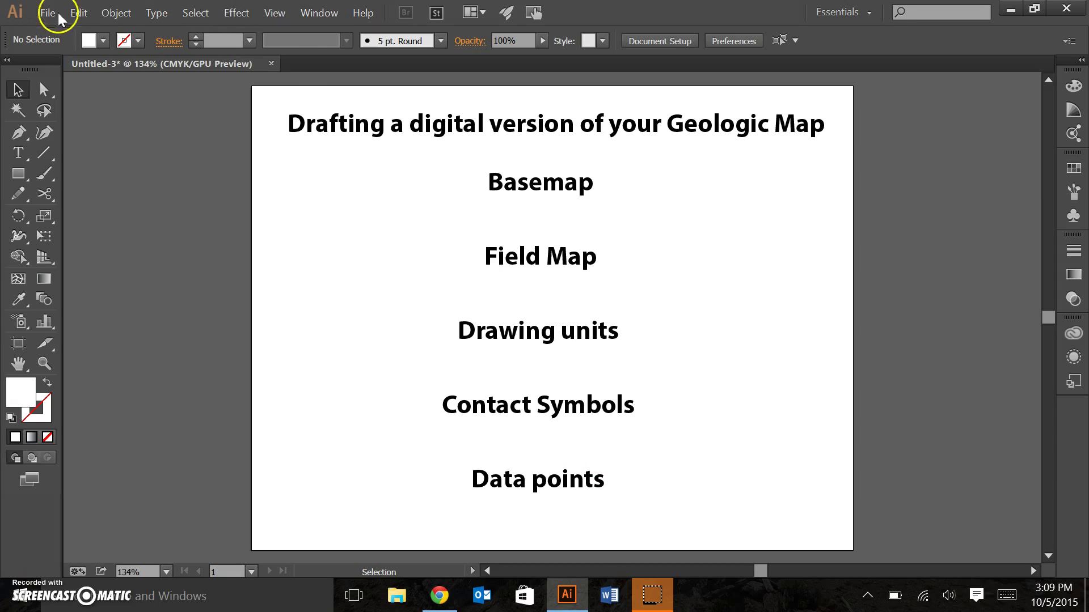
Close the intro slide discarding changes and create a new Letter-size document named 'map'
{"action": "left_click", "coordinate": [270, 63]}
{"action": "left_click", "coordinate": [639, 318]}
{"action": "left_click", "coordinate": [47, 12]}
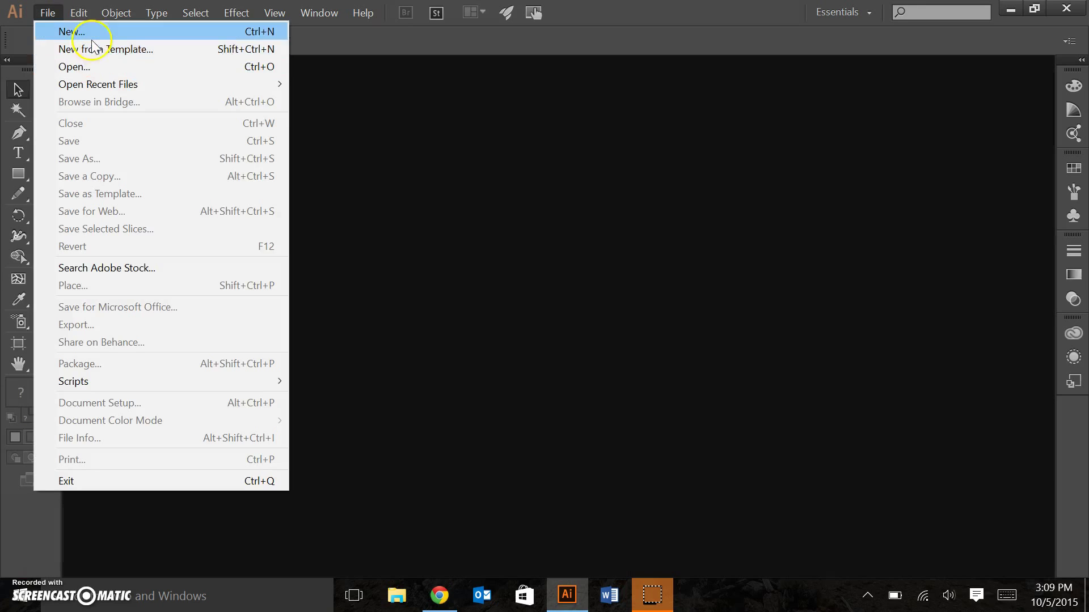
{"action": "left_click", "coordinate": [90, 33]}
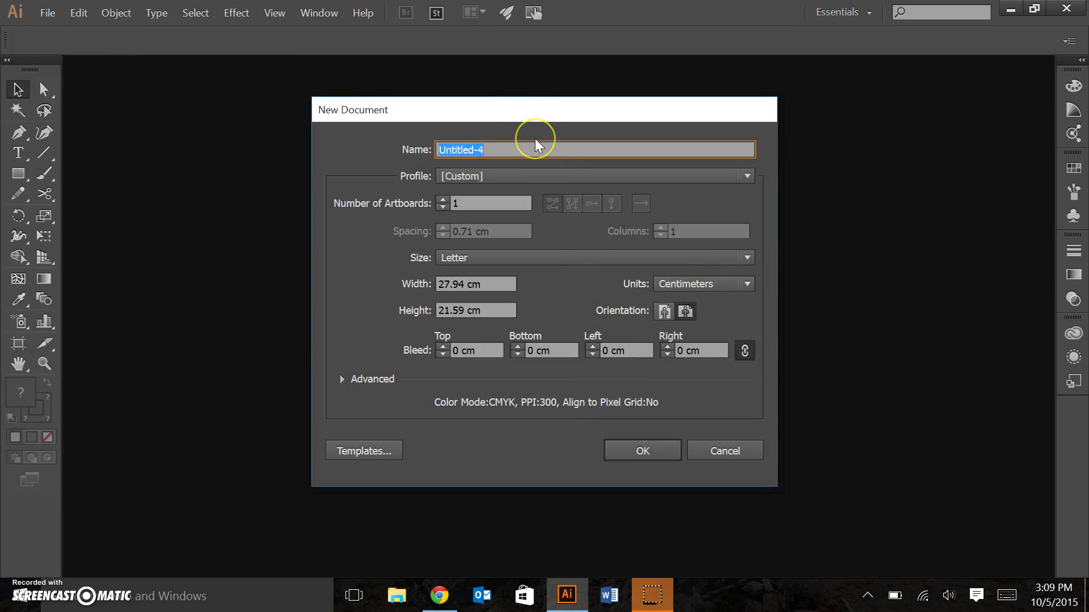
{"action": "key", "text": "BackSpace"}
{"action": "type", "text": "map"}
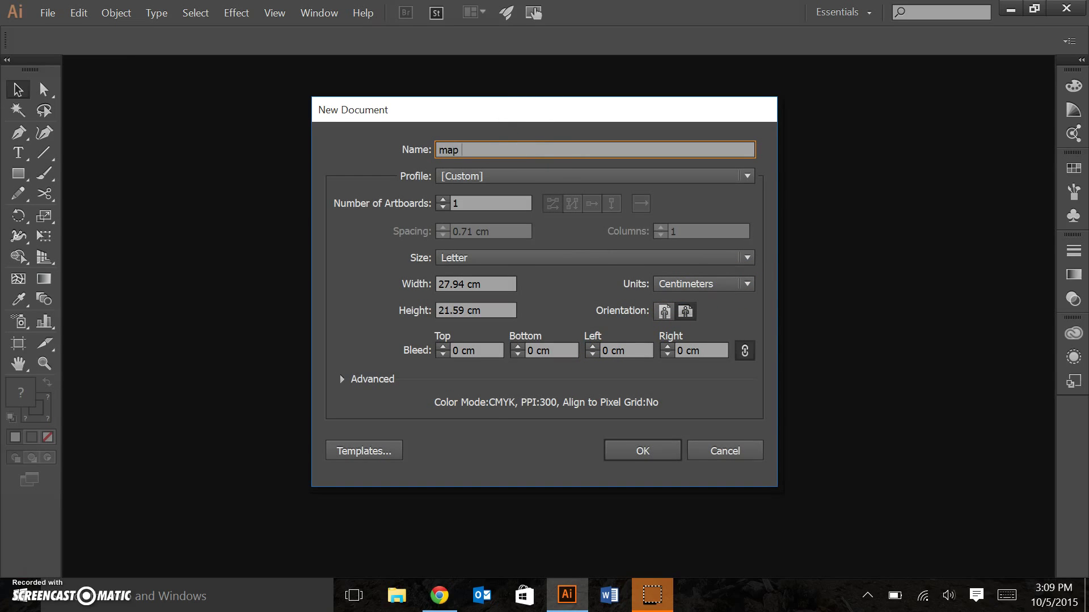
{"action": "left_click", "coordinate": [645, 450]}
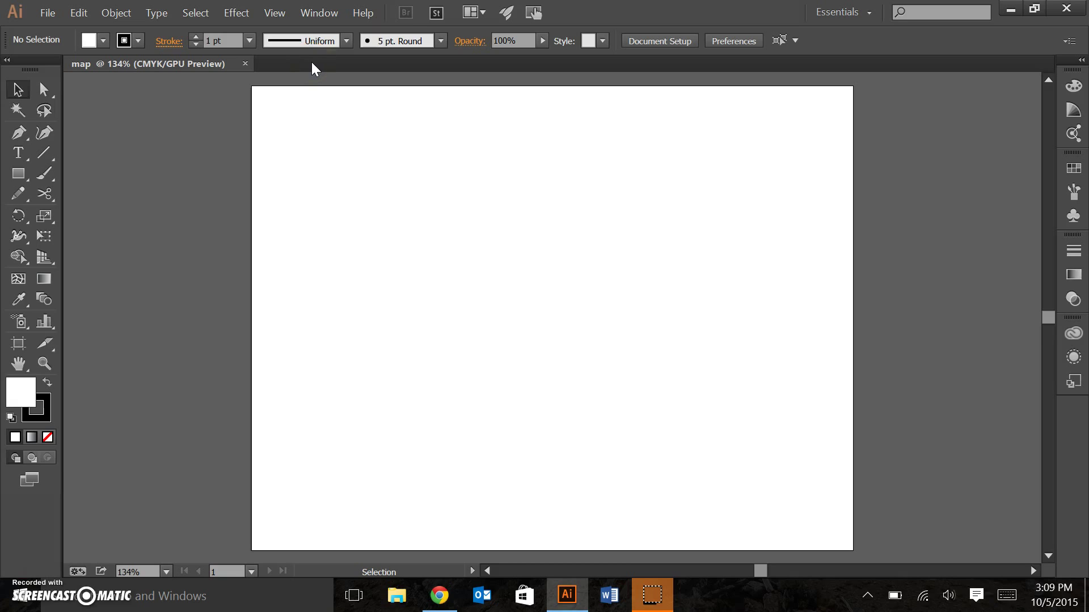
Open 'grave point 10000 base map' PDF from Creative Cloud Files > Geol 275 > hells canyon
{"action": "left_click", "coordinate": [46, 12]}
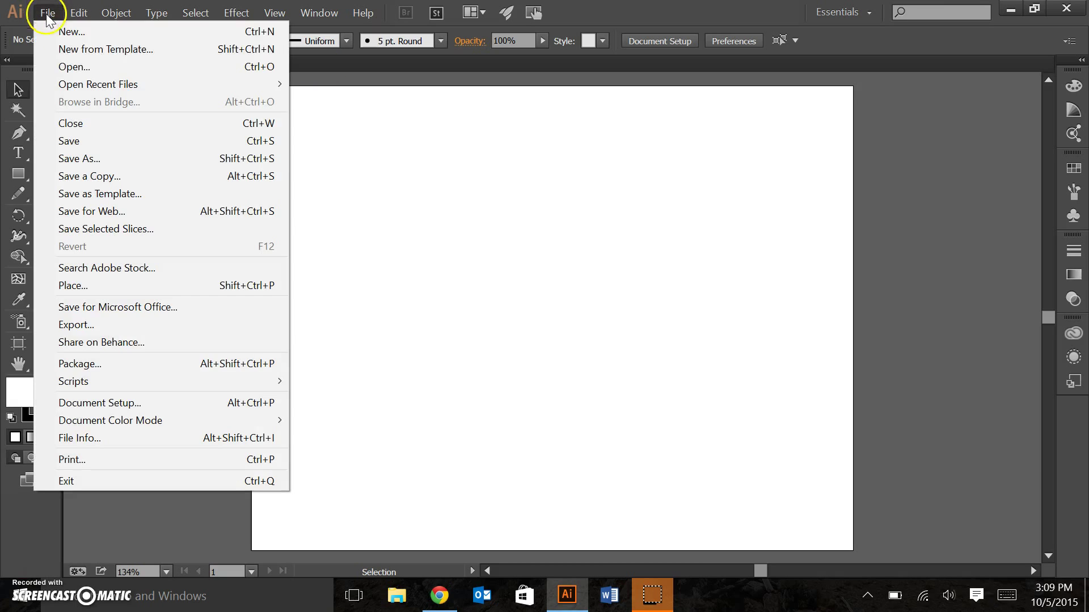
{"action": "left_click", "coordinate": [71, 66]}
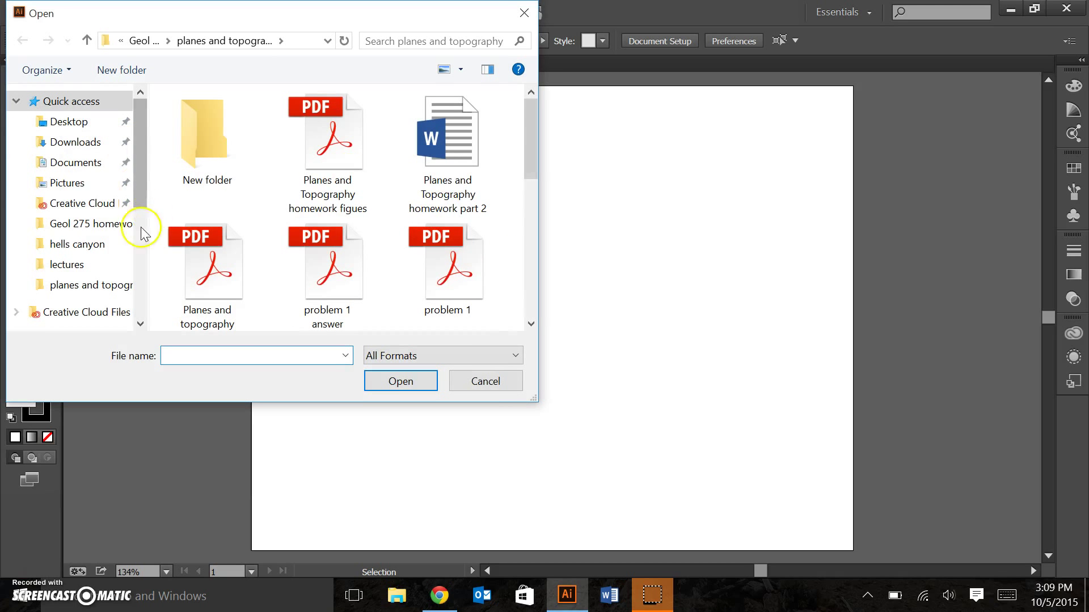
{"action": "left_click", "coordinate": [91, 204]}
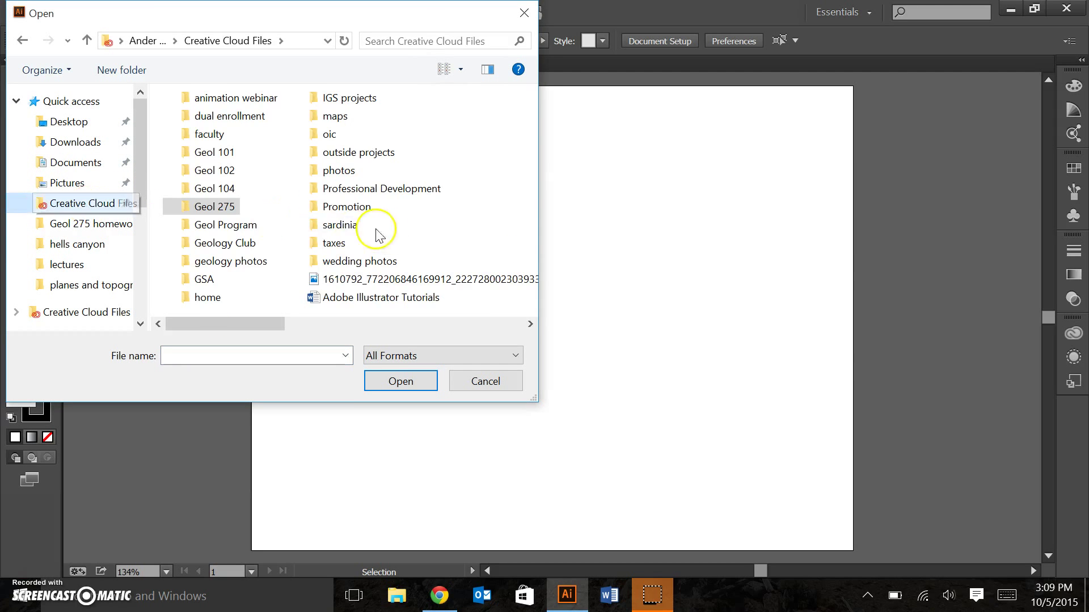
{"action": "double_click", "coordinate": [215, 206]}
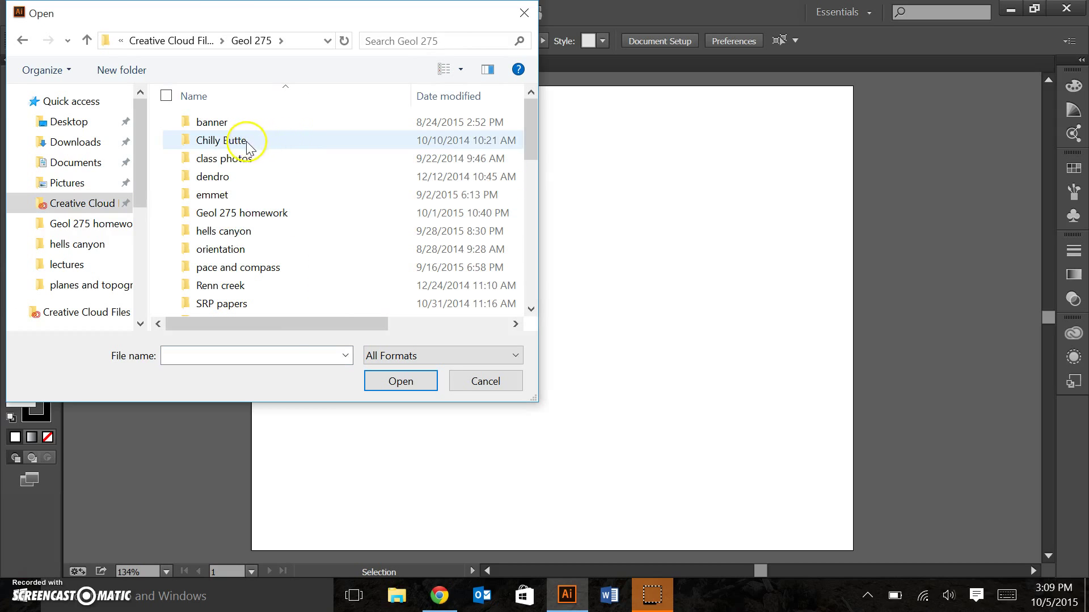
{"action": "double_click", "coordinate": [234, 231]}
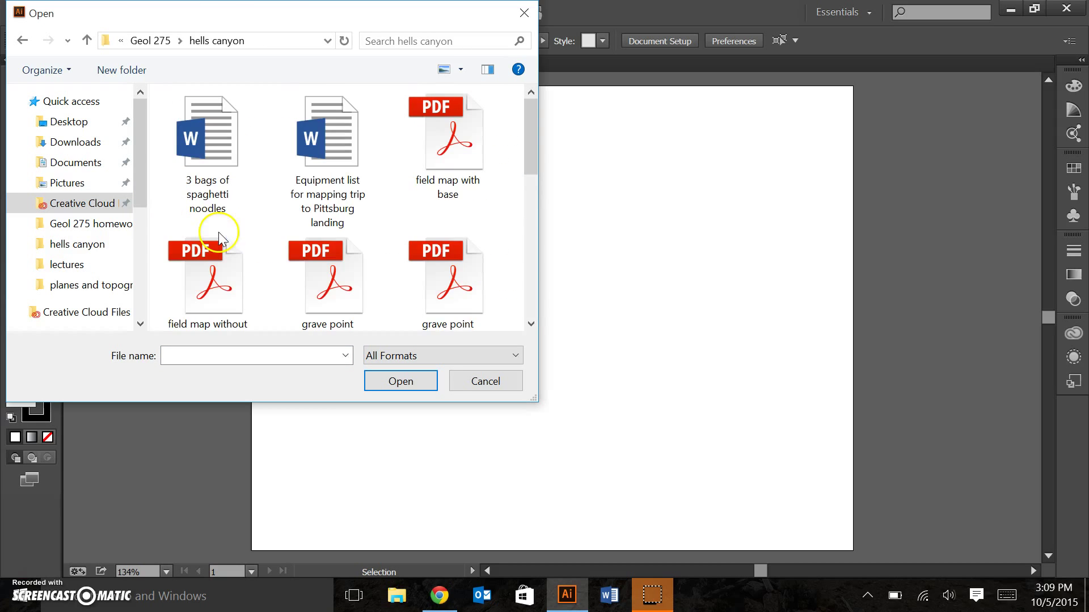
{"action": "left_click_drag", "start_coordinate": [529, 141], "coordinate": [530, 168]}
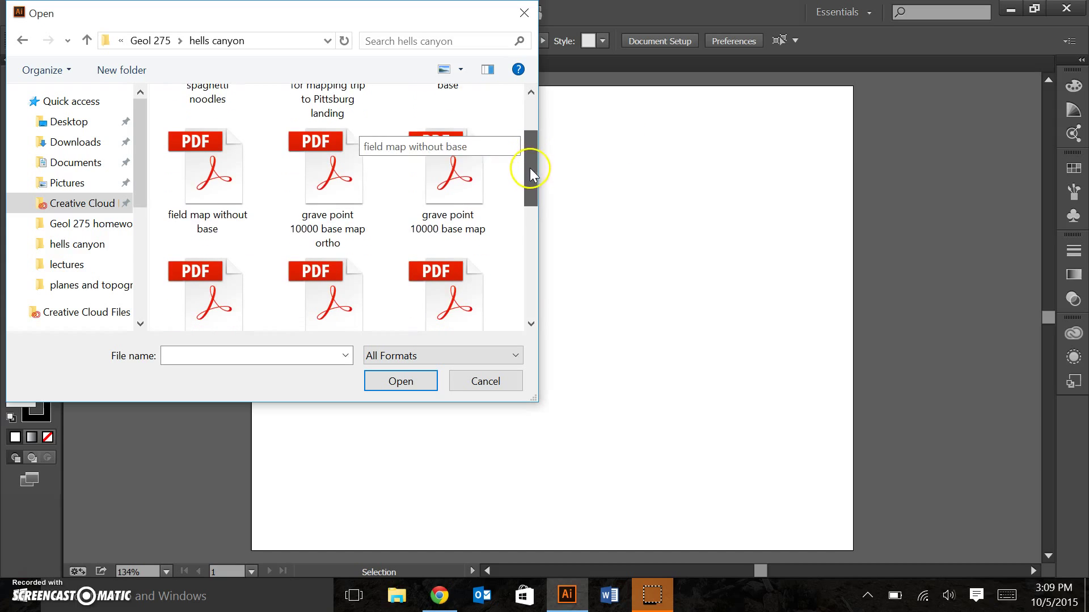
{"action": "left_click", "coordinate": [451, 191]}
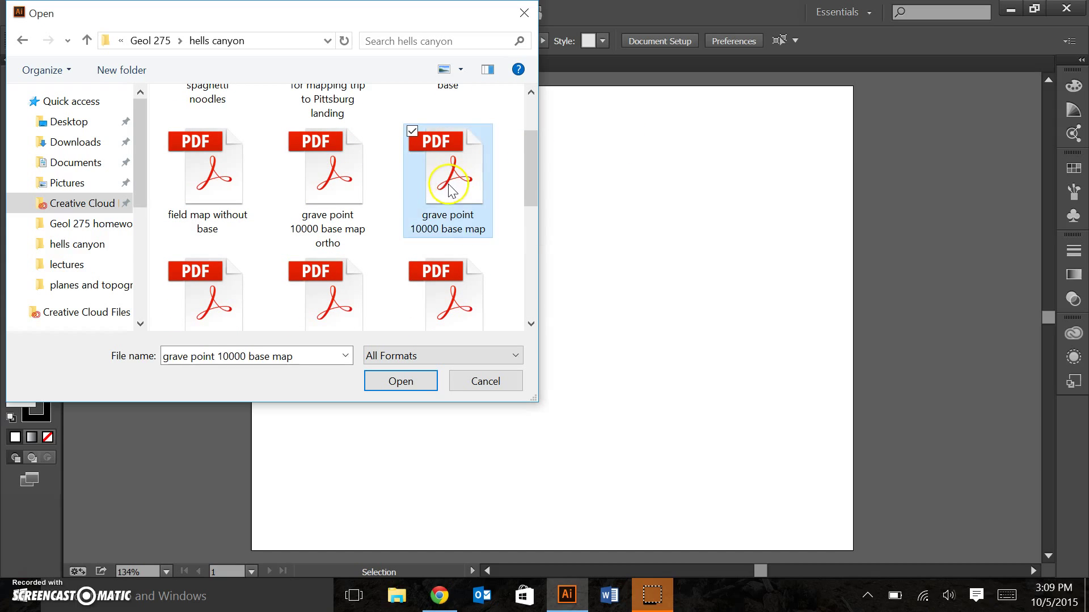
{"action": "left_click", "coordinate": [404, 384]}
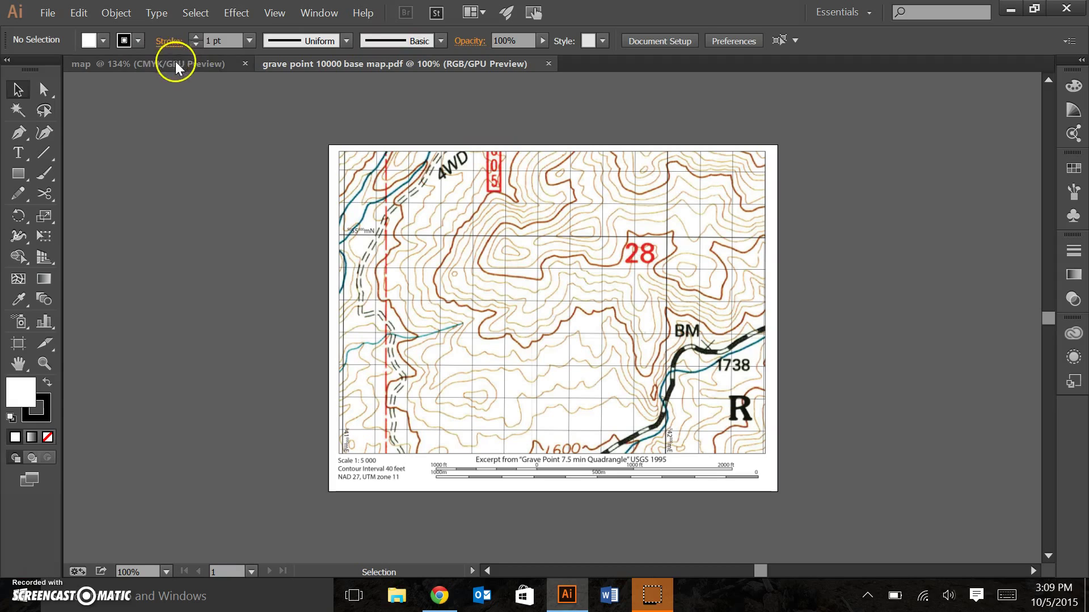
Paste the grave point topographic map onto the map document's artboard
{"action": "left_click", "coordinate": [500, 276]}
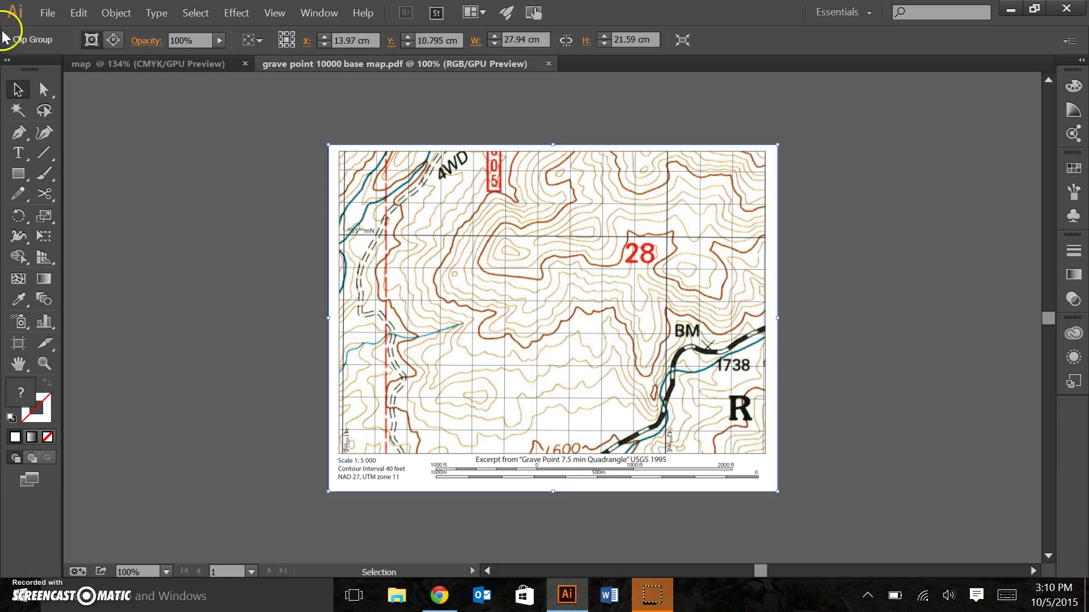
{"action": "left_click", "coordinate": [160, 64]}
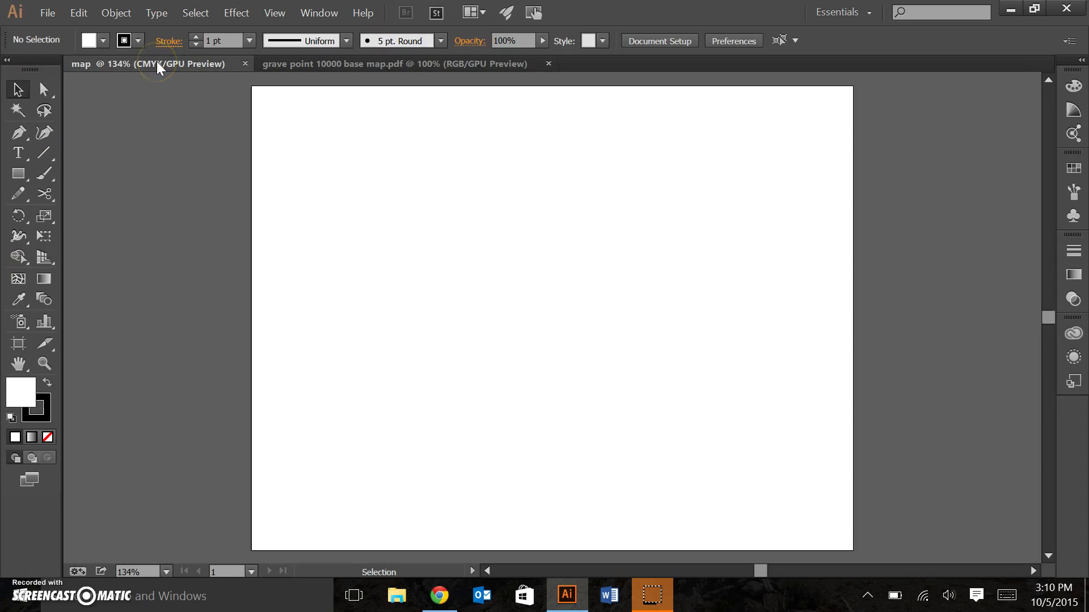
{"action": "key", "text": "ctrl+v"}
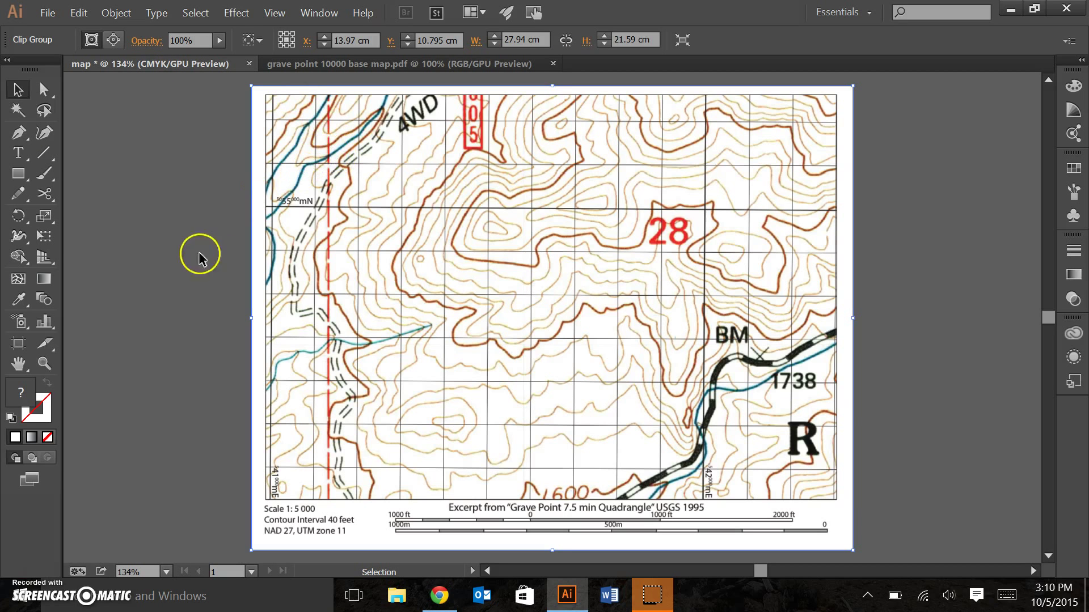
{"action": "left_click", "coordinate": [213, 278]}
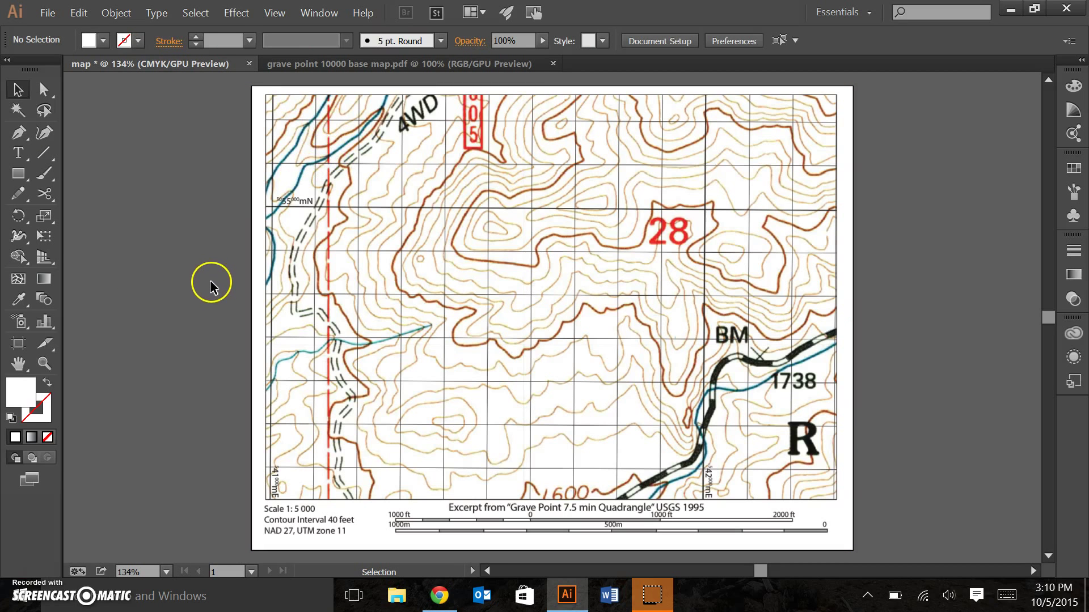
Close the grave point PDF tab and deselect the pasted map artwork
{"action": "left_click", "coordinate": [371, 60]}
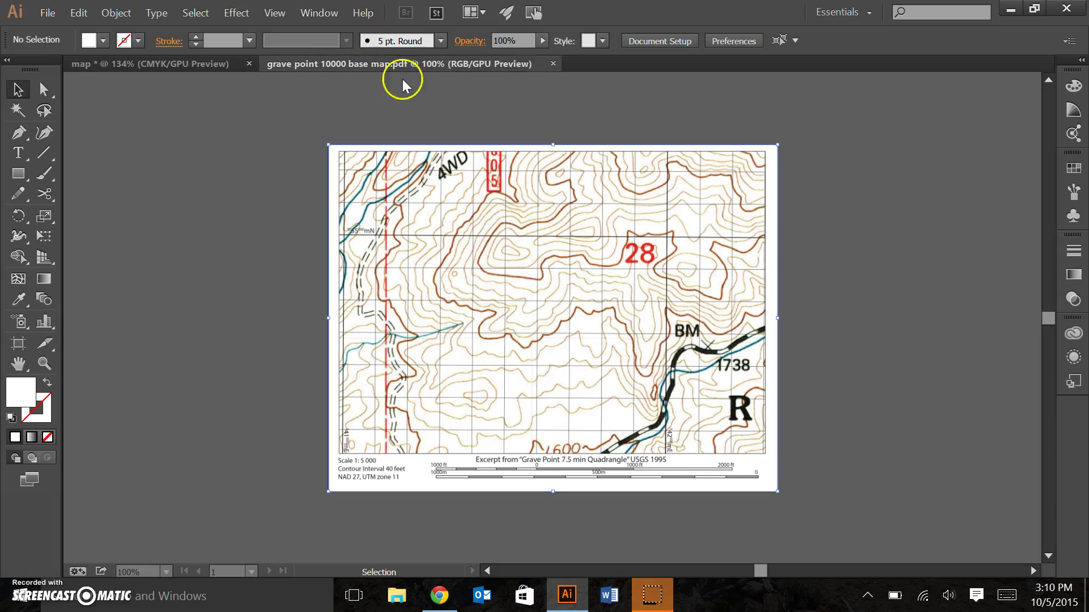
{"action": "left_click", "coordinate": [553, 64]}
{"action": "left_click", "coordinate": [556, 200]}
{"action": "key", "text": "ctrl+shift+a"}
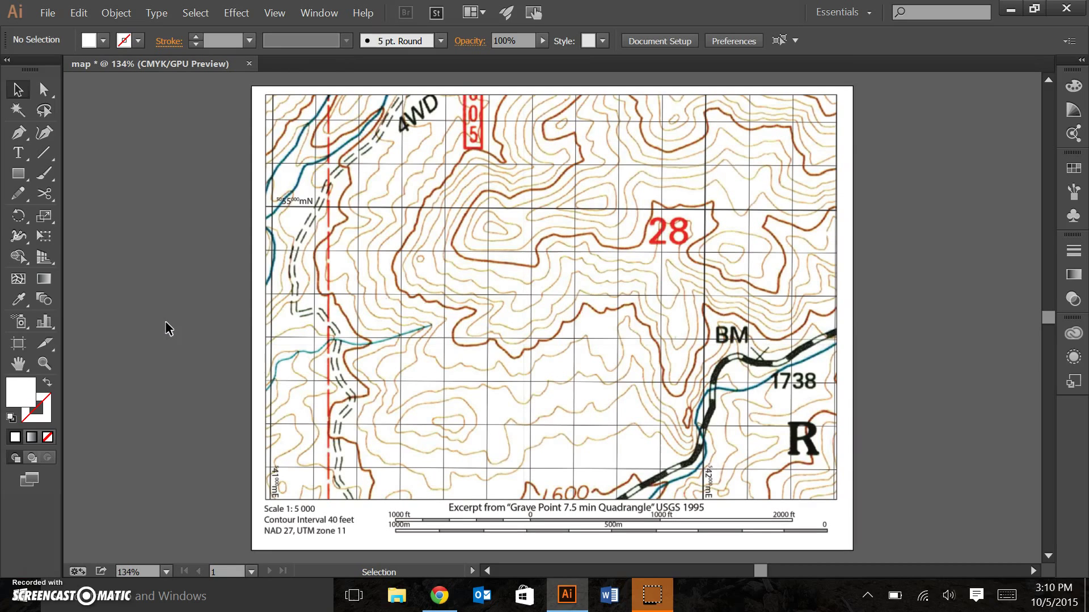
{"action": "left_click", "coordinate": [209, 224]}
Open the 'field map without base' PDF
{"action": "left_click", "coordinate": [48, 14]}
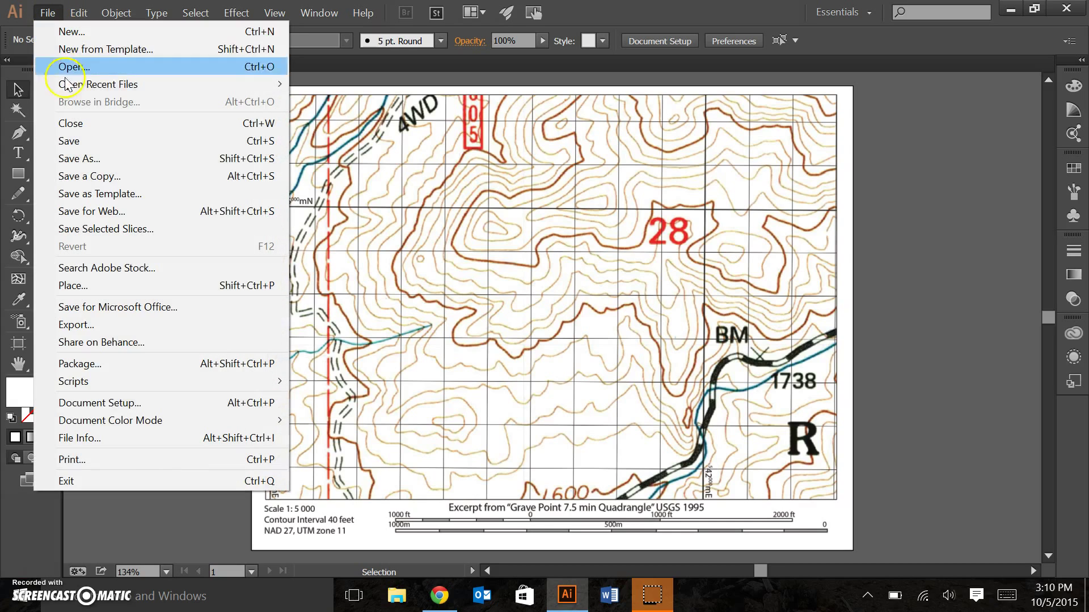
{"action": "left_click", "coordinate": [74, 66]}
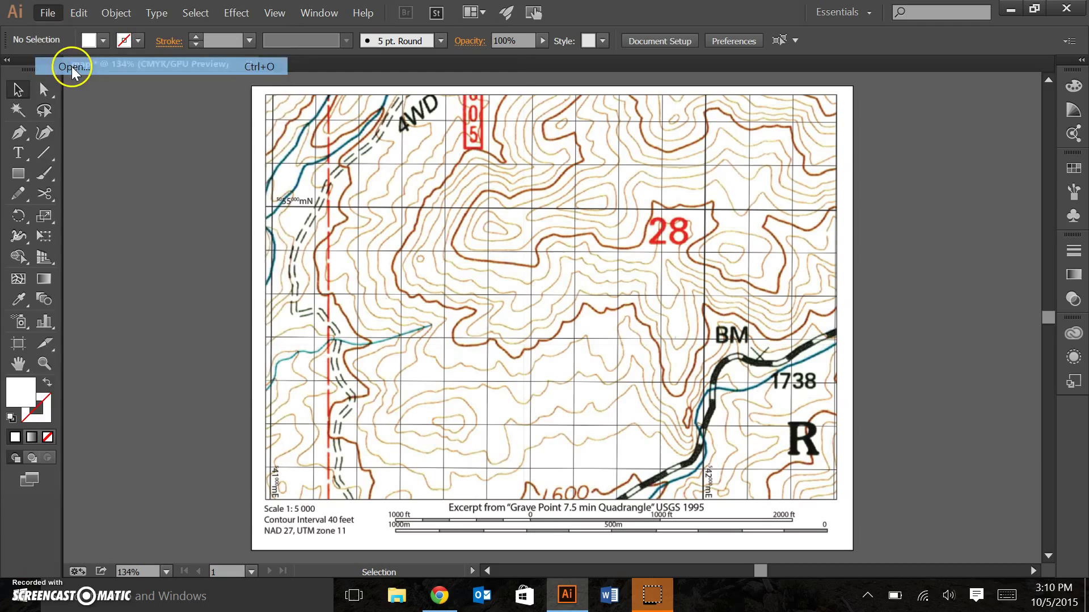
{"action": "scroll", "coordinate": [529, 157], "scroll_direction": "down", "scroll_amount": 1}
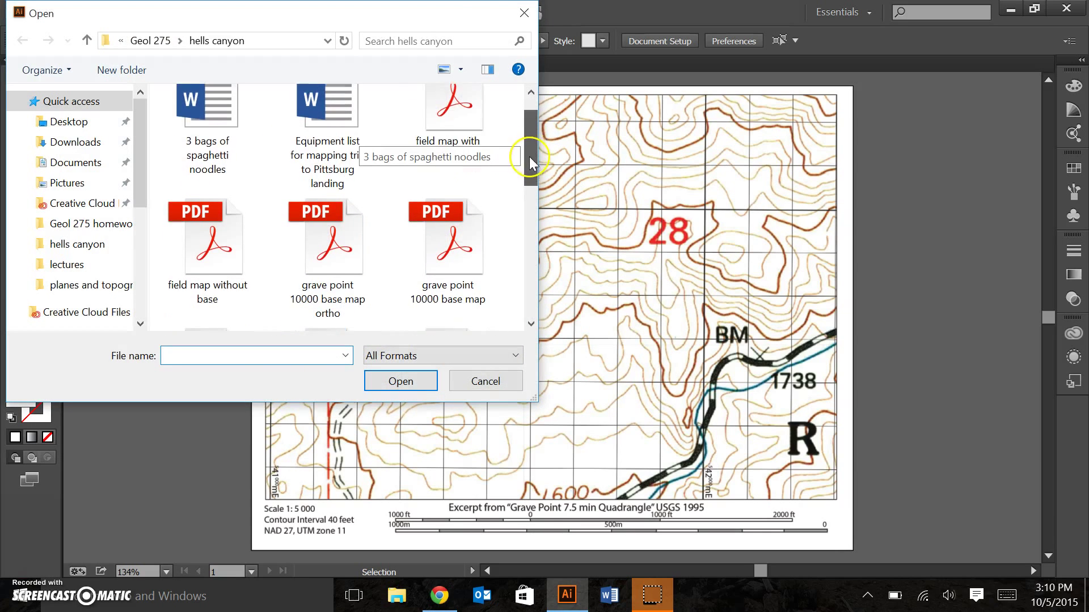
{"action": "left_click", "coordinate": [214, 235]}
{"action": "left_click", "coordinate": [405, 381]}
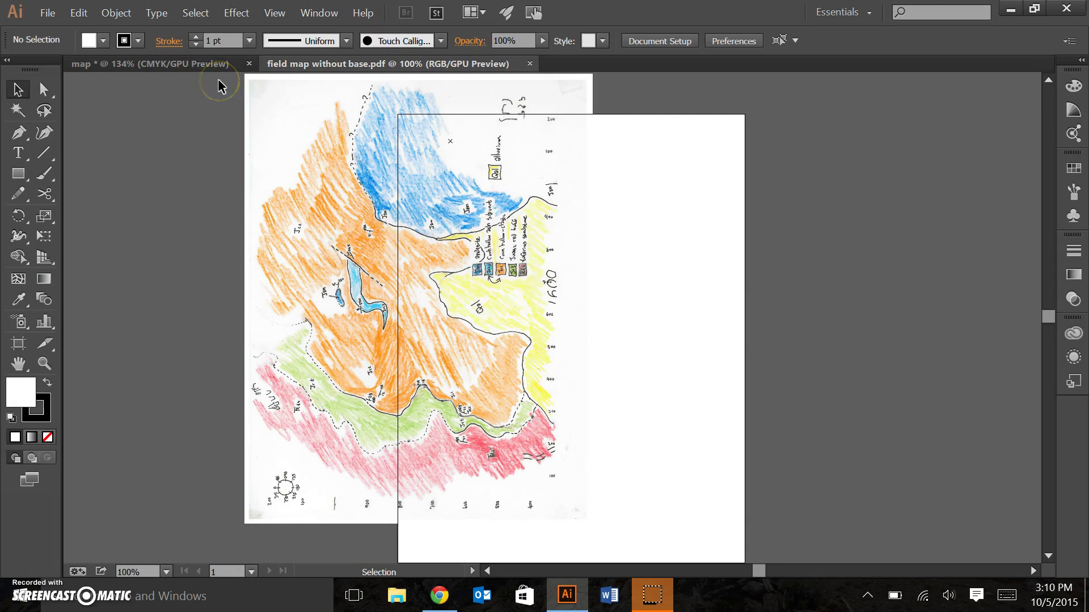
Select all the field map artwork, release its clipping, and return to the map document
{"action": "key", "text": "ctrl+a"}
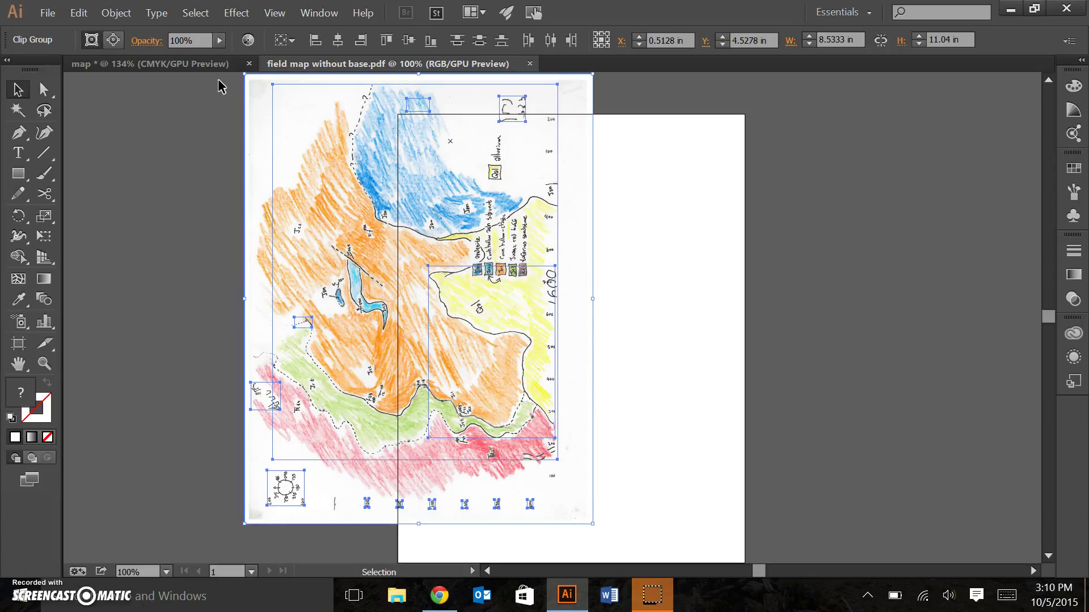
{"action": "key", "text": "ctrl+g"}
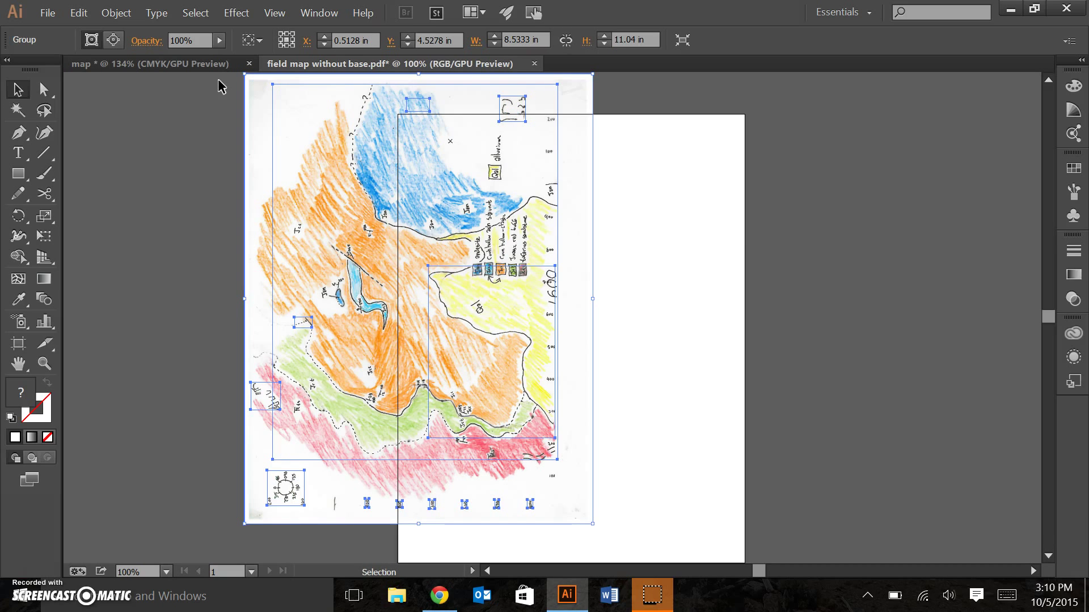
{"action": "left_click_drag", "start_coordinate": [221, 62], "coordinate": [114, 61]}
{"action": "left_click", "coordinate": [136, 65]}
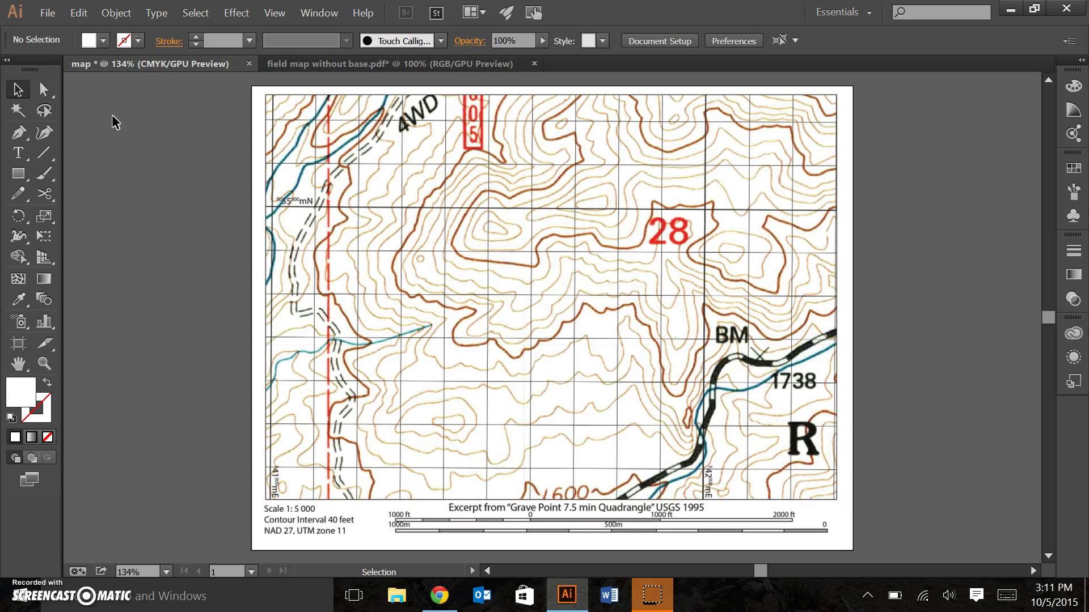
Paste the scanned field map group and rotate it -90° into landscape orientation
{"action": "key", "text": "ctrl+v"}
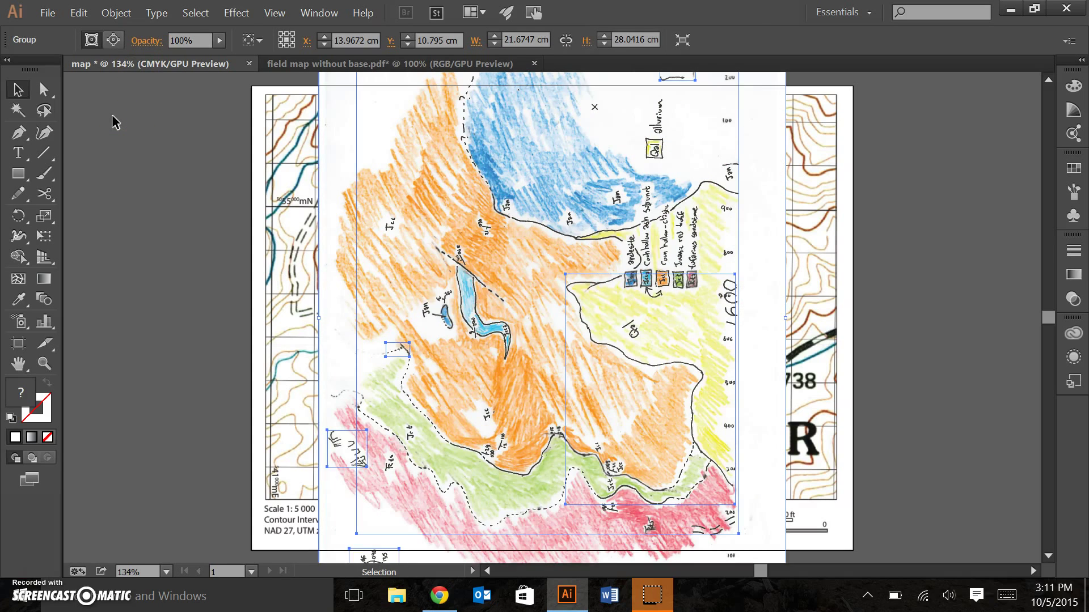
{"action": "key", "text": "ctrl+1"}
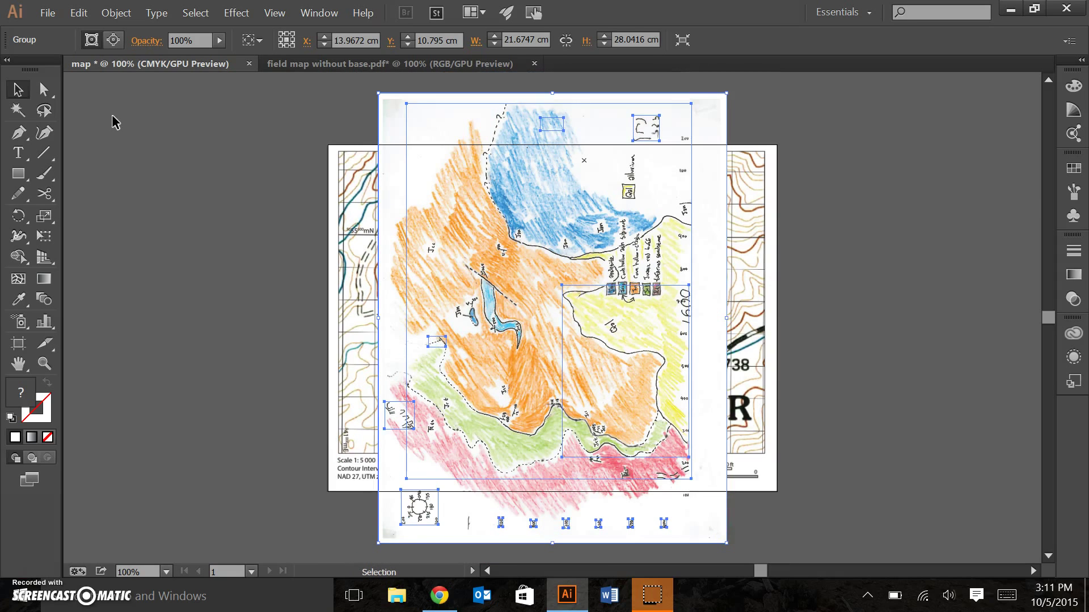
{"action": "left_click", "coordinate": [134, 108]}
{"action": "left_click_drag", "start_coordinate": [731, 88], "coordinate": [816, 440]}
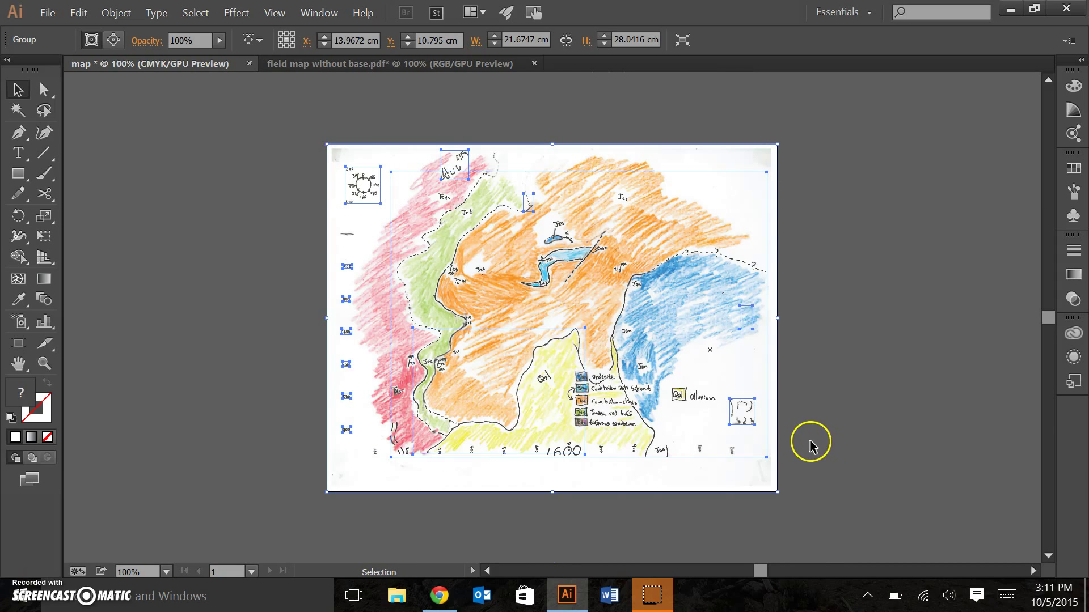
{"action": "left_click", "coordinate": [206, 350]}
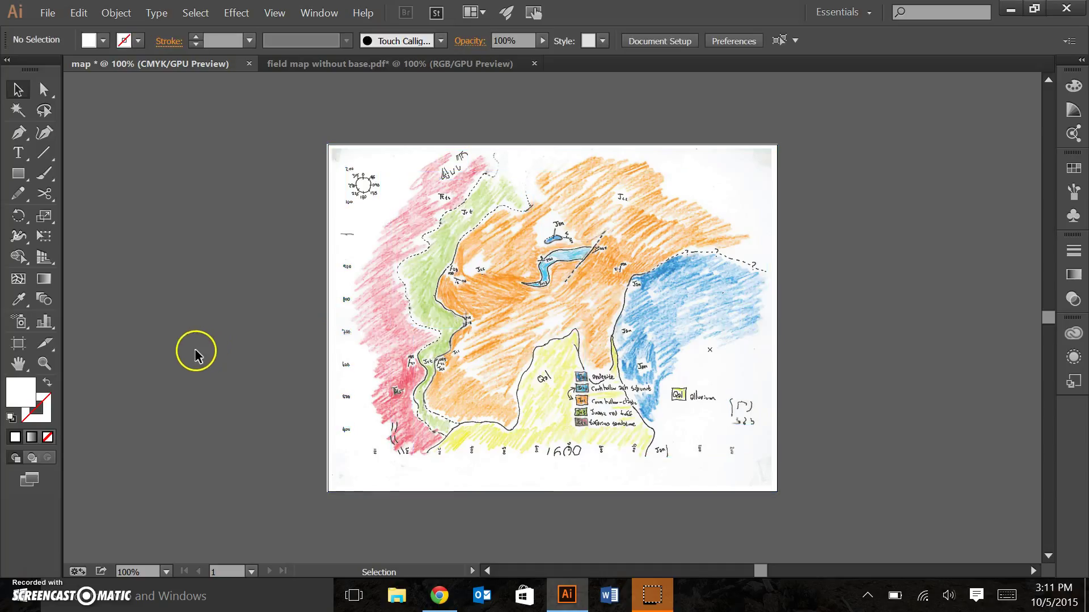
{"action": "left_click", "coordinate": [533, 313]}
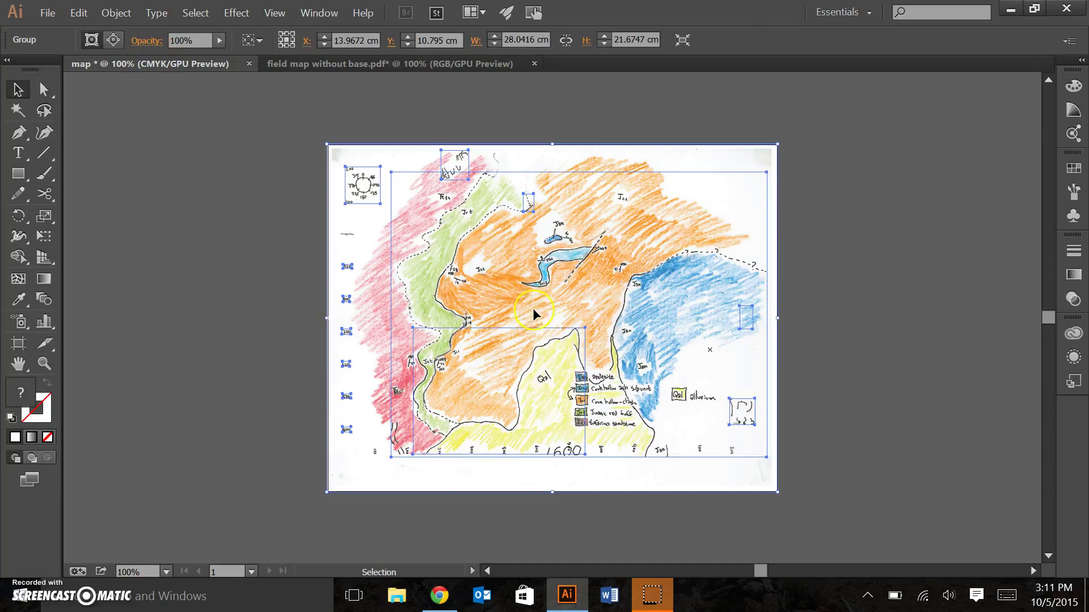
Lower the field map group's opacity to about 34% so the base map shows through
{"action": "left_click", "coordinate": [220, 42]}
{"action": "left_click_drag", "start_coordinate": [221, 56], "coordinate": [169, 55]}
{"action": "left_click", "coordinate": [235, 424]}
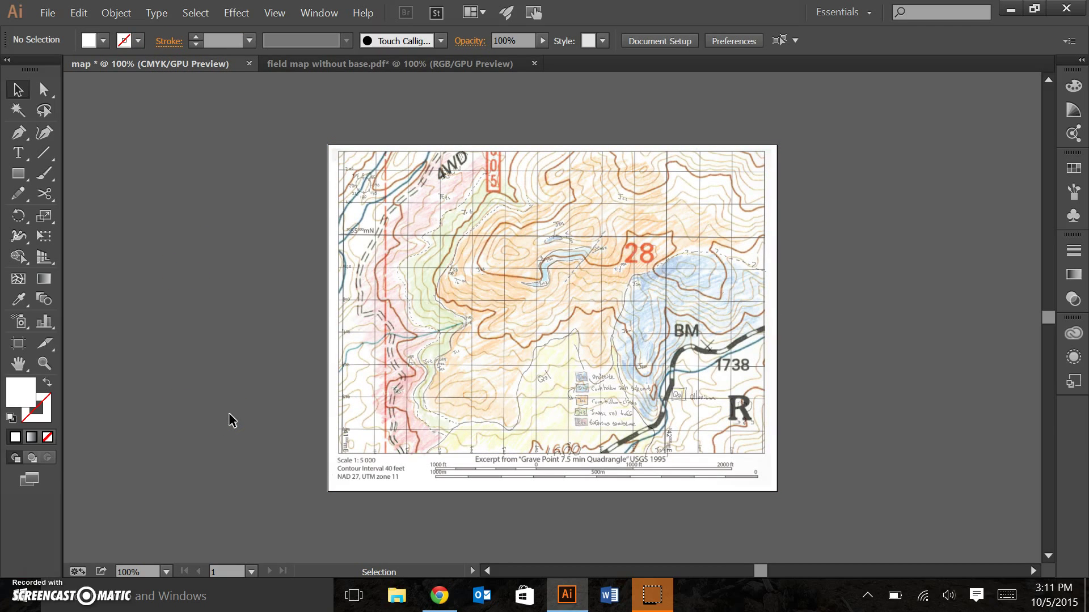
Drag and arrow-nudge the field map so its features line up with the base map
{"action": "key", "text": "a"}
{"action": "key", "text": "ctrl+equal"}
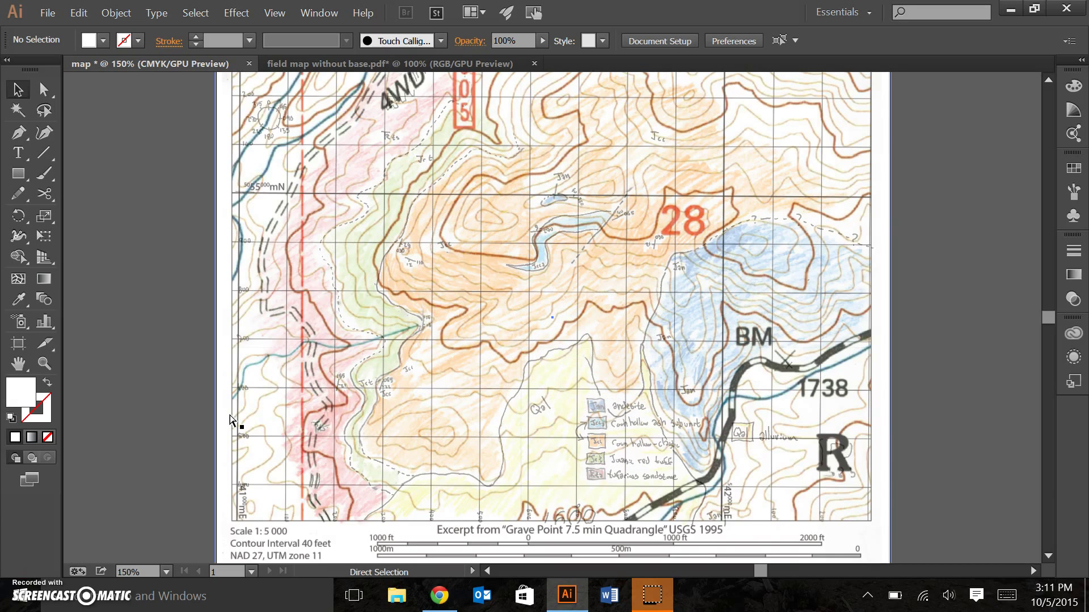
{"action": "key", "text": "ctrl+equal"}
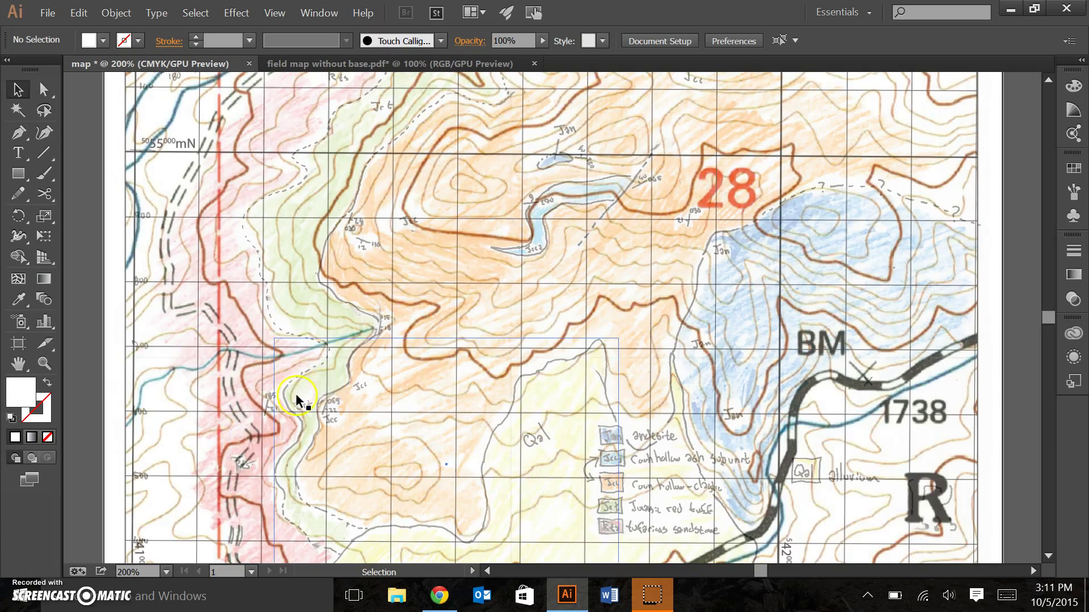
{"action": "scroll", "coordinate": [312, 420], "scroll_direction": "up", "scroll_amount": 5}
{"action": "left_click", "coordinate": [338, 182]}
{"action": "left_click_drag", "start_coordinate": [337, 181], "coordinate": [380, 170]}
{"action": "left_click", "coordinate": [453, 179]}
{"action": "key", "text": "Left"}
{"action": "key", "text": "Left"}
{"action": "key", "text": "Left"}
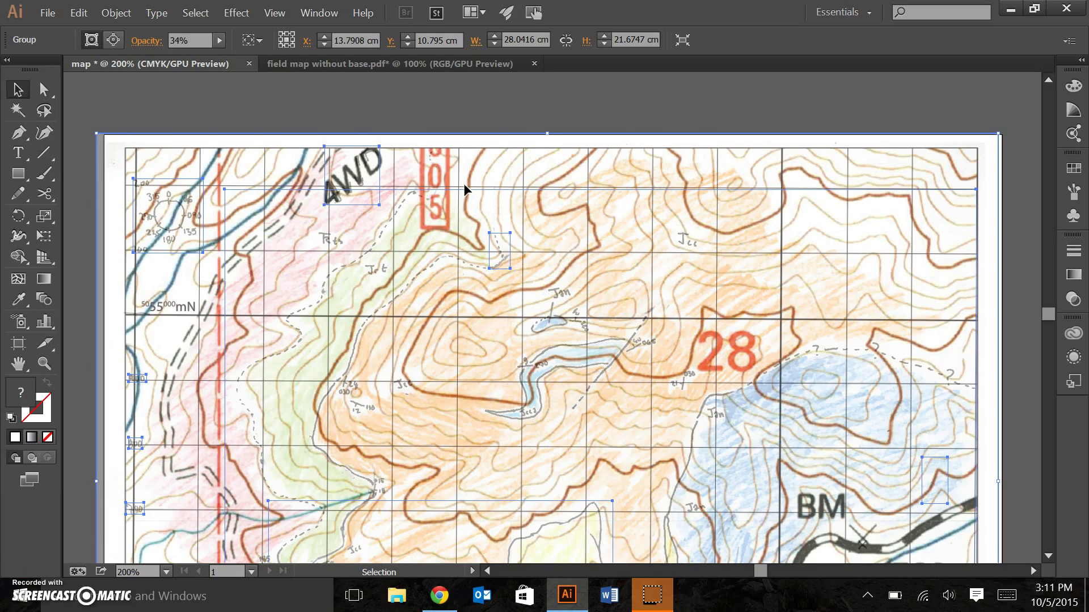
{"action": "key", "text": "Up"}
{"action": "key", "text": "Left"}
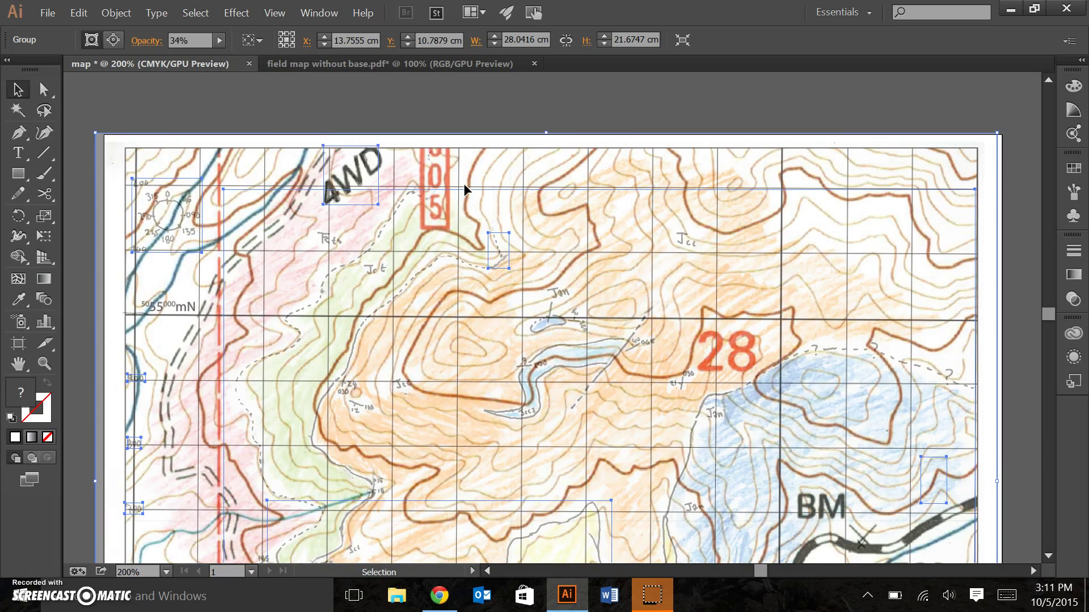
{"action": "key", "text": "Right"}
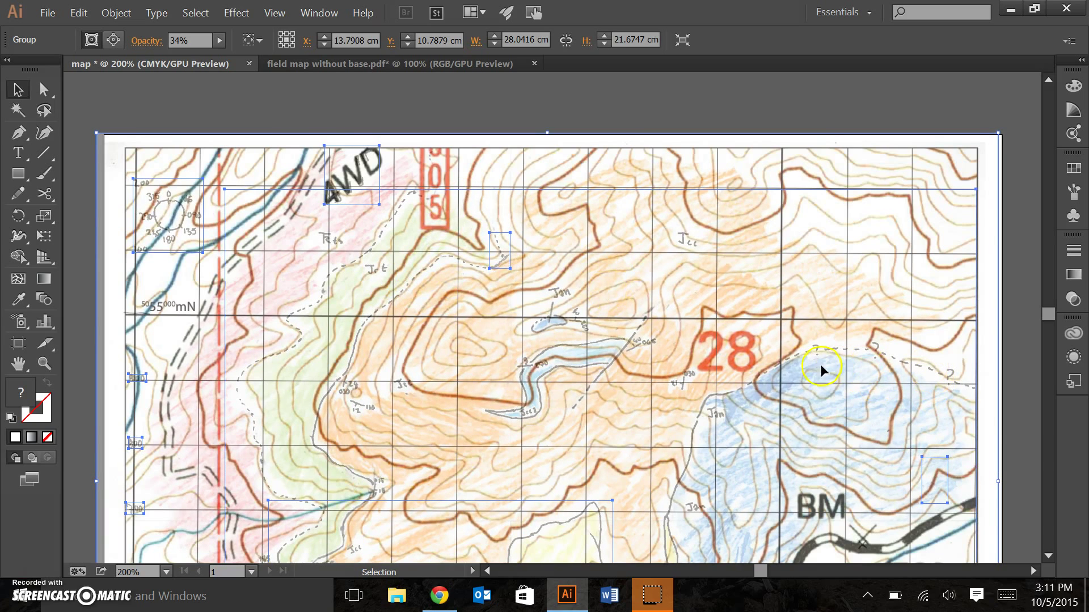
{"action": "scroll", "coordinate": [822, 366], "scroll_direction": "down", "scroll_amount": 10}
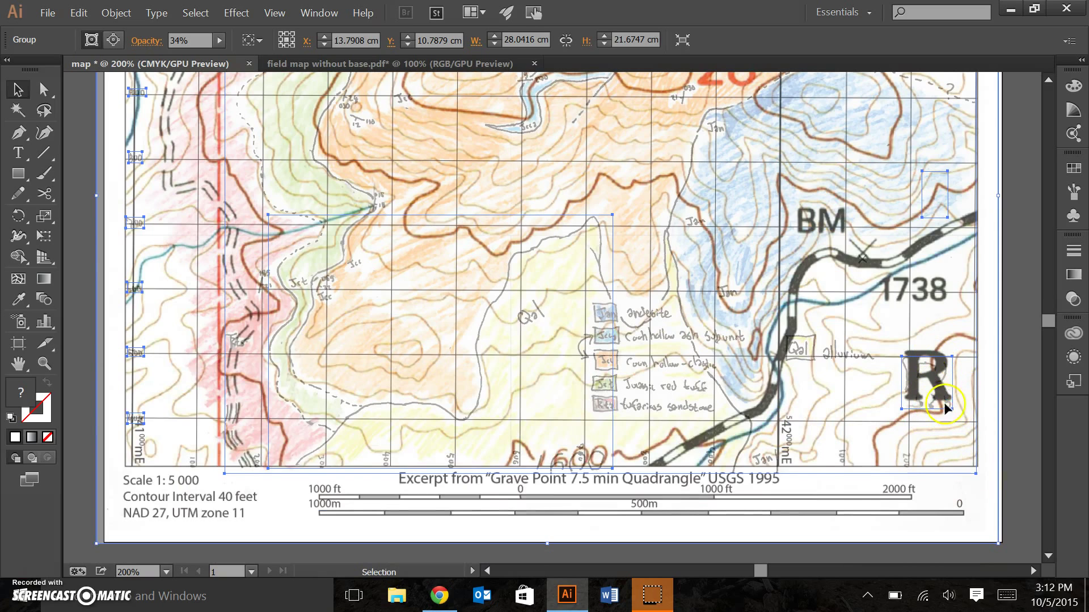
{"action": "scroll", "coordinate": [1035, 566], "scroll_direction": "right", "scroll_amount": 3}
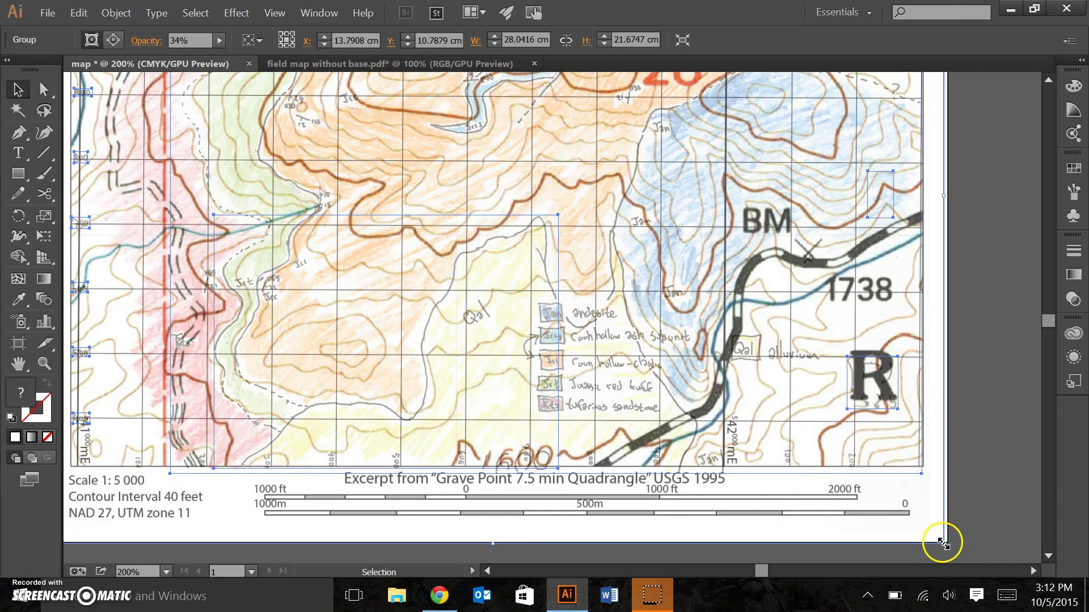
Shrink the field map slightly from its corner handle to match the base map scale
{"action": "left_click_drag", "start_coordinate": [944, 546], "coordinate": [941, 538]}
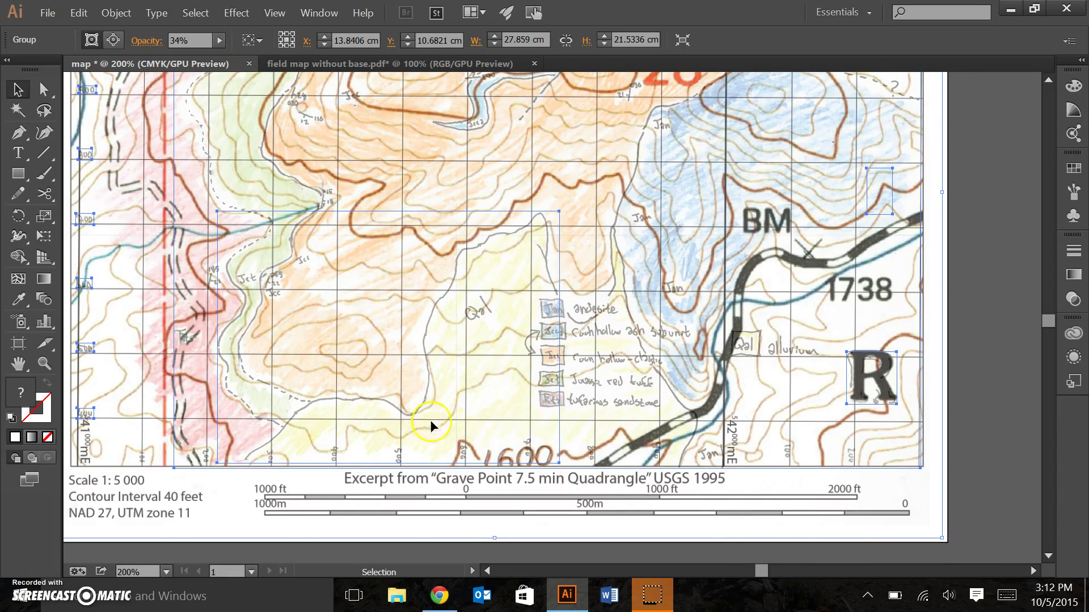
{"action": "scroll", "coordinate": [442, 423], "scroll_direction": "up", "scroll_amount": 10}
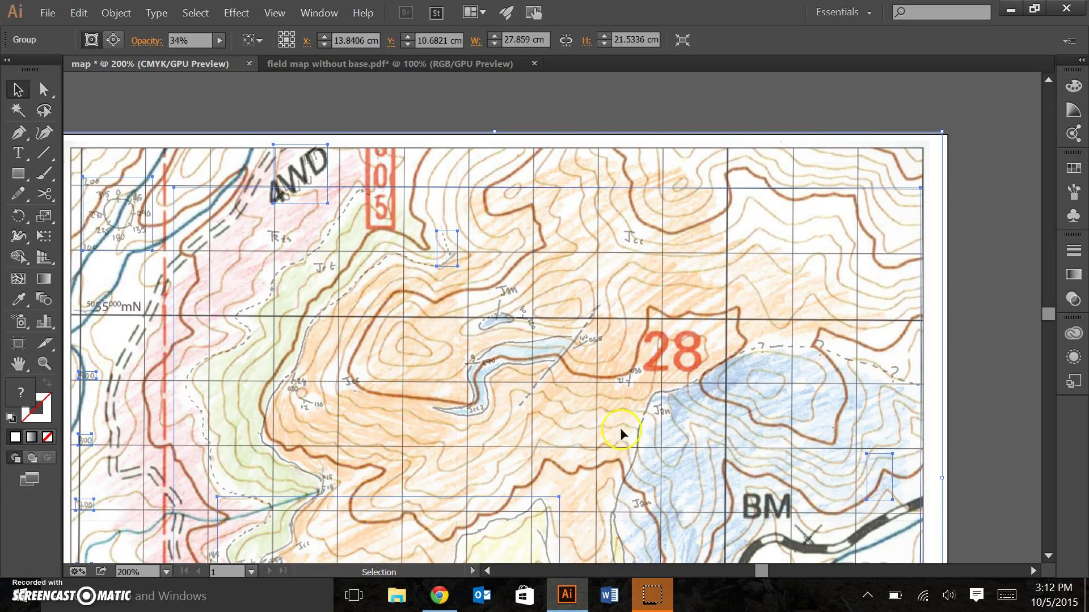
{"action": "scroll", "coordinate": [553, 363], "scroll_direction": "down", "scroll_amount": 3}
{"action": "scroll", "coordinate": [524, 363], "scroll_direction": "down", "scroll_amount": 1}
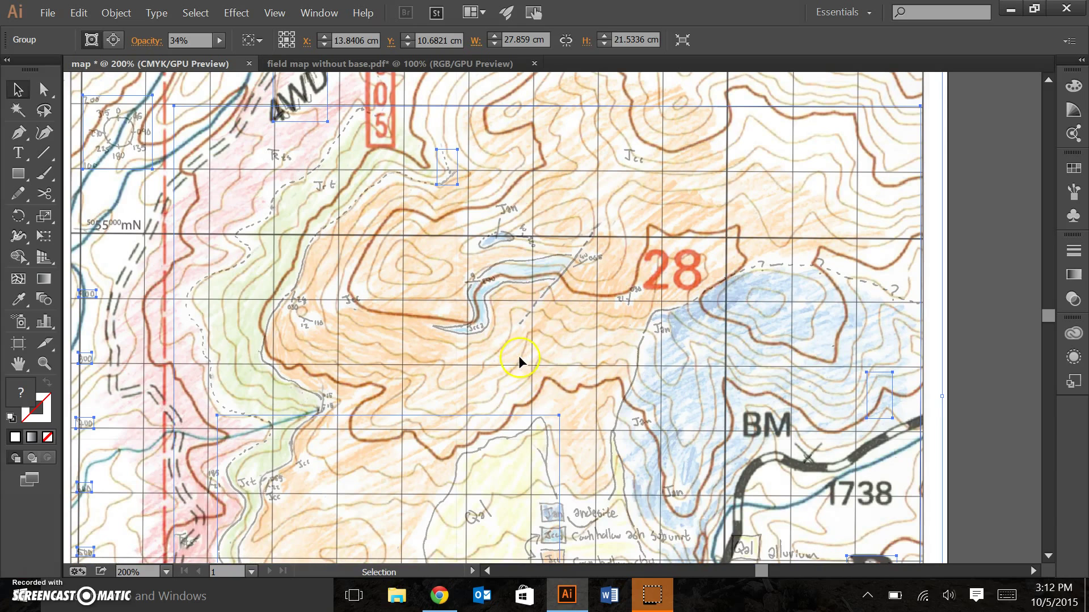
{"action": "scroll", "coordinate": [515, 353], "scroll_direction": "down", "scroll_amount": 9}
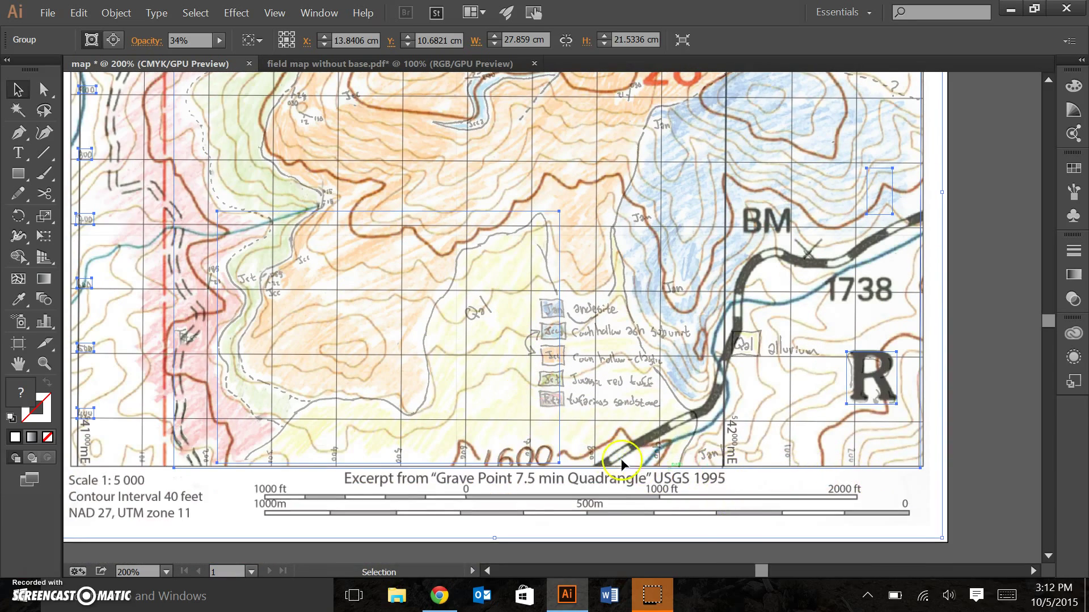
{"action": "scroll", "coordinate": [549, 455], "scroll_direction": "up", "scroll_amount": 1}
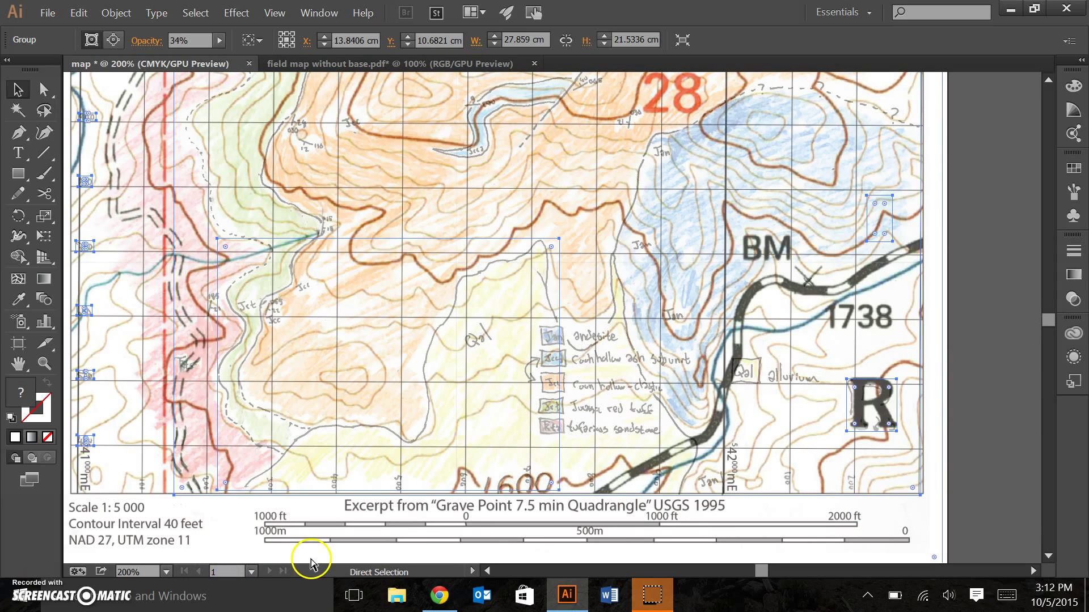
{"action": "key", "text": "ctrl+minus"}
{"action": "scroll", "coordinate": [365, 277], "scroll_direction": "up", "scroll_amount": 3}
{"action": "scroll", "coordinate": [365, 278], "scroll_direction": "up", "scroll_amount": 2}
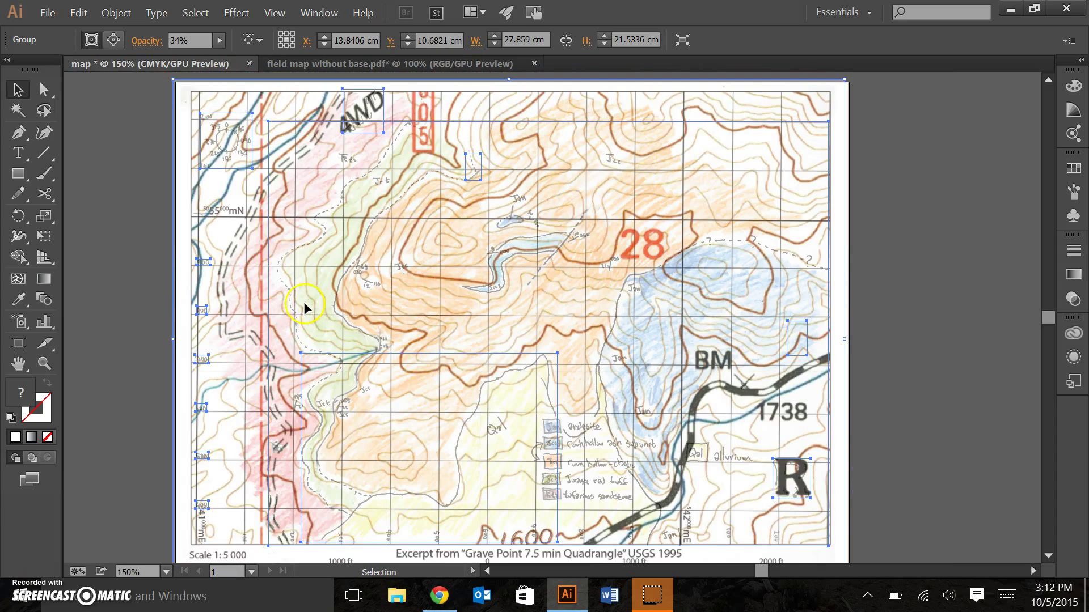
{"action": "left_click", "coordinate": [116, 250]}
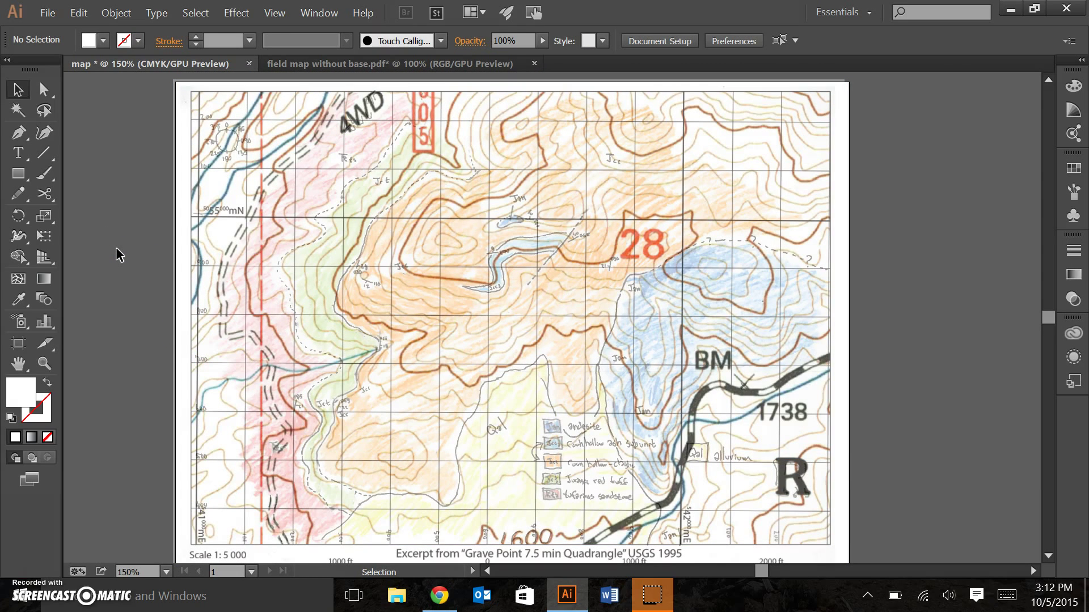
Lock Layer 1 in the Layers panel and add a new empty Layer 2 above it
{"action": "left_click", "coordinate": [153, 266]}
{"action": "left_click", "coordinate": [319, 13]}
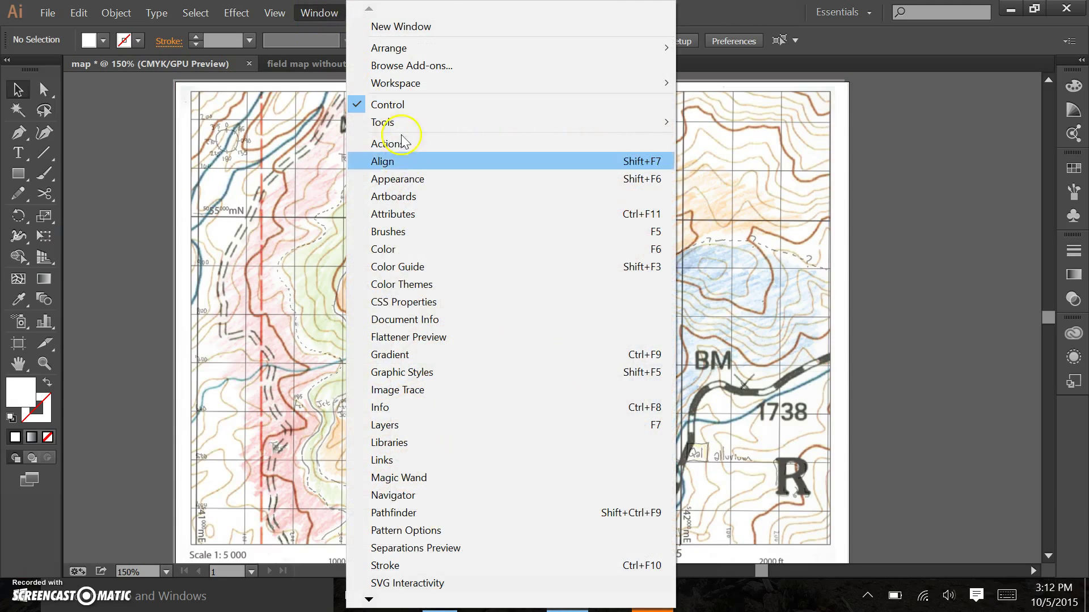
{"action": "left_click", "coordinate": [387, 427]}
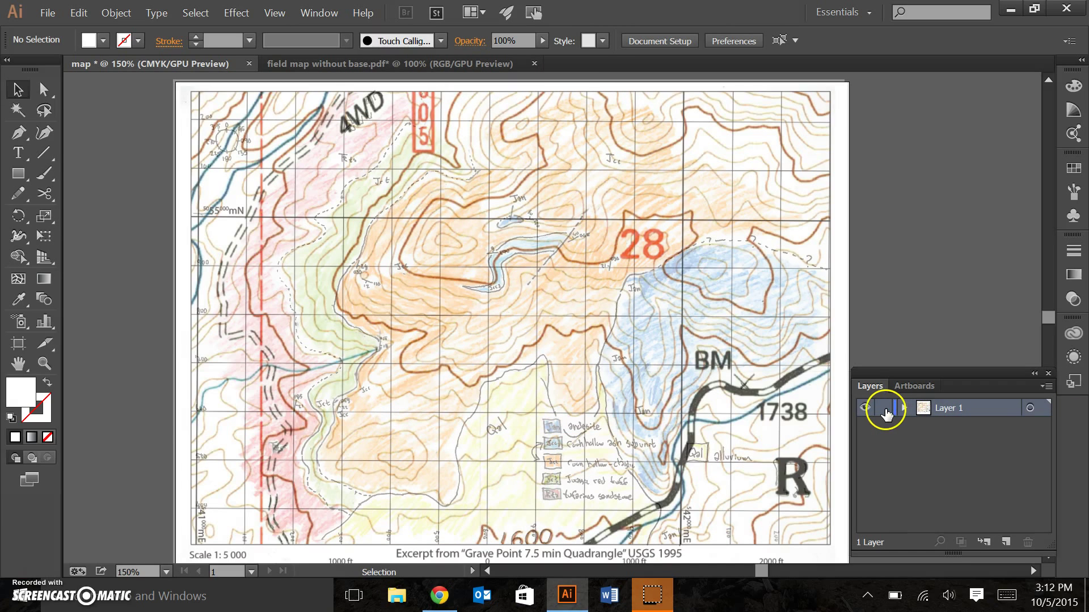
{"action": "left_click", "coordinate": [883, 408]}
{"action": "left_click", "coordinate": [1004, 543]}
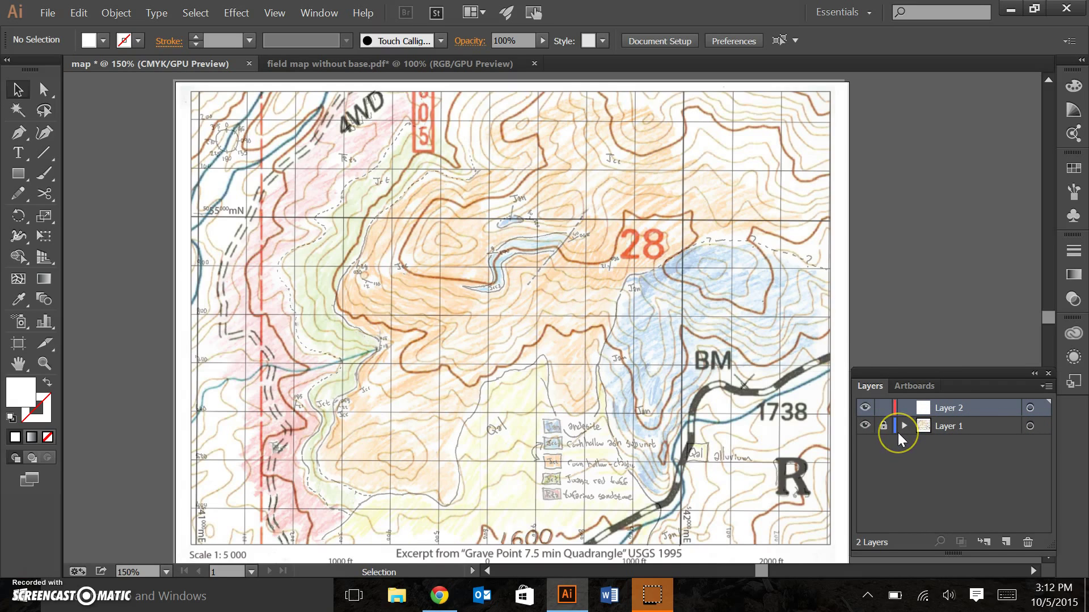
{"action": "left_click", "coordinate": [872, 434]}
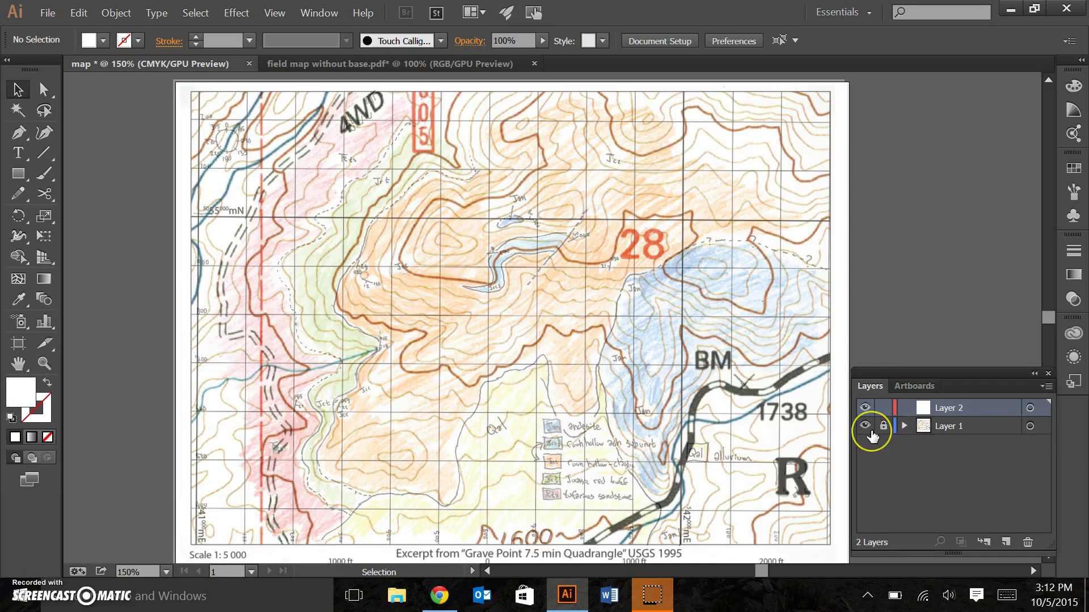
Draw a rectangle covering the whole map and fill it with CMYK Yellow
{"action": "left_click", "coordinate": [18, 176]}
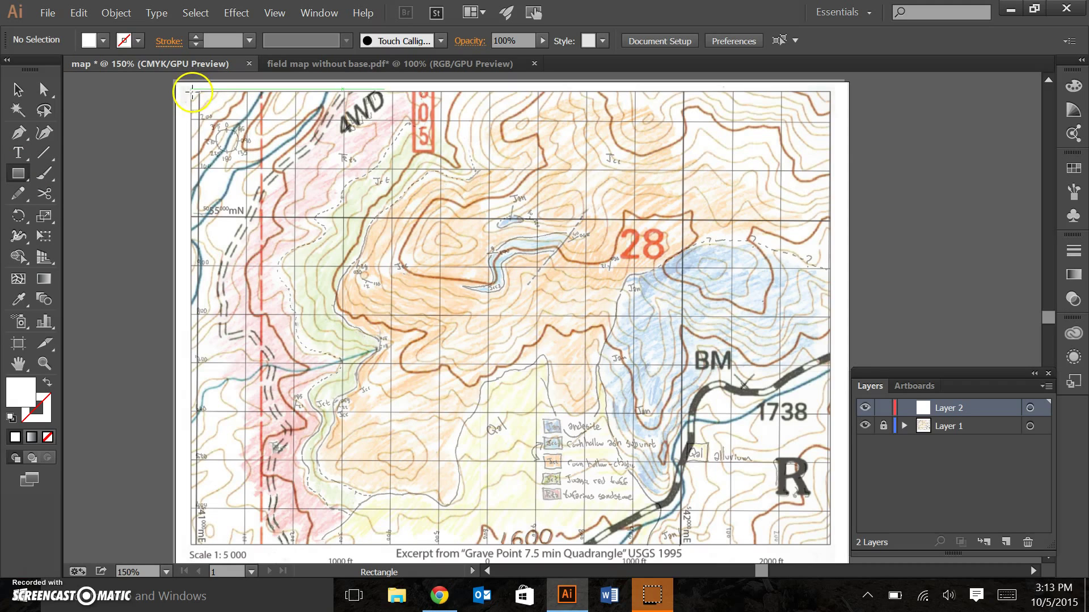
{"action": "left_click_drag", "start_coordinate": [192, 92], "coordinate": [828, 548]}
{"action": "left_click", "coordinate": [89, 40]}
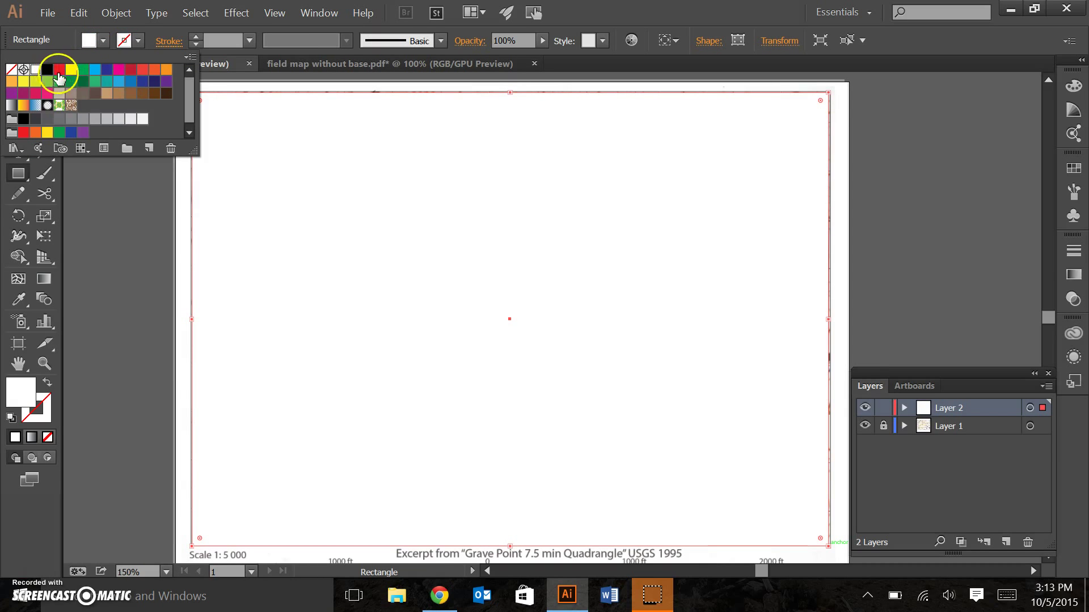
{"action": "left_click", "coordinate": [71, 72]}
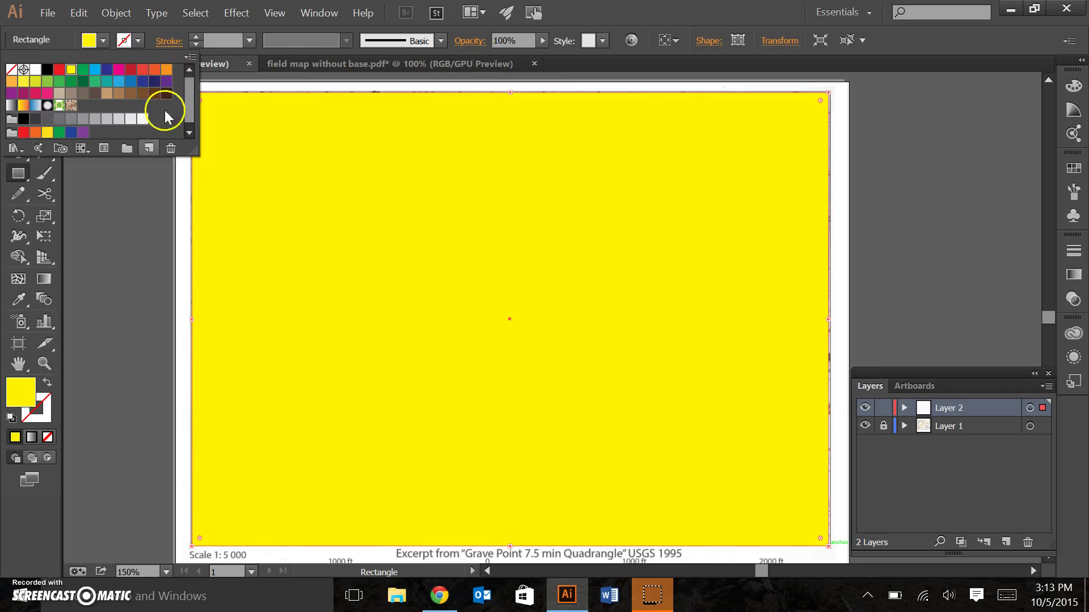
{"action": "left_click", "coordinate": [103, 221]}
Reselect the yellow rectangle and lower its opacity to about 21%
{"action": "left_click", "coordinate": [18, 89]}
{"action": "left_click", "coordinate": [134, 182]}
{"action": "left_click", "coordinate": [483, 229]}
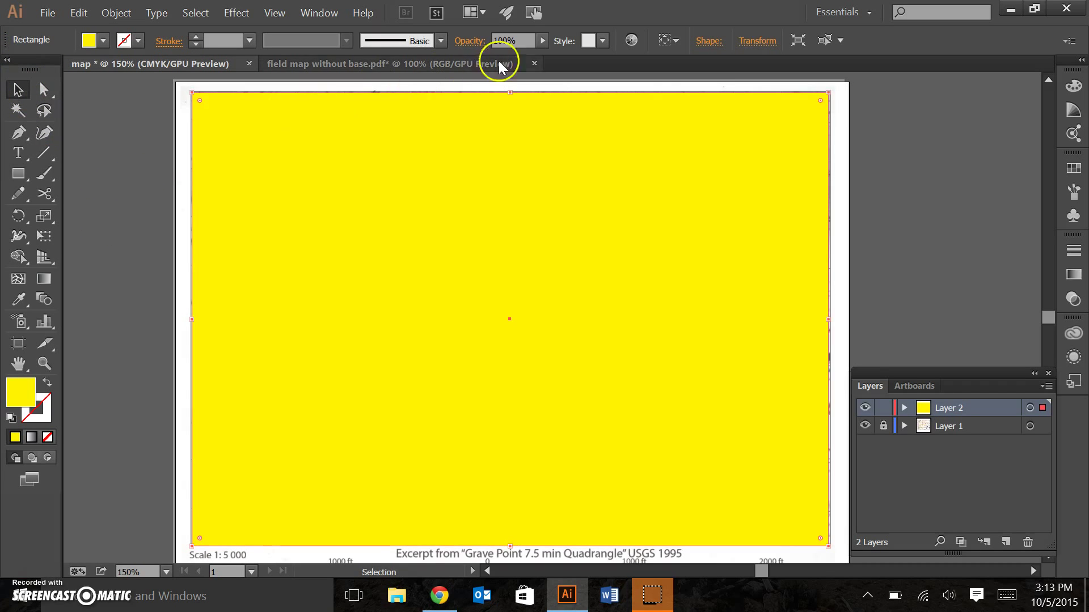
{"action": "left_click", "coordinate": [542, 41]}
{"action": "left_click_drag", "start_coordinate": [543, 55], "coordinate": [485, 63]}
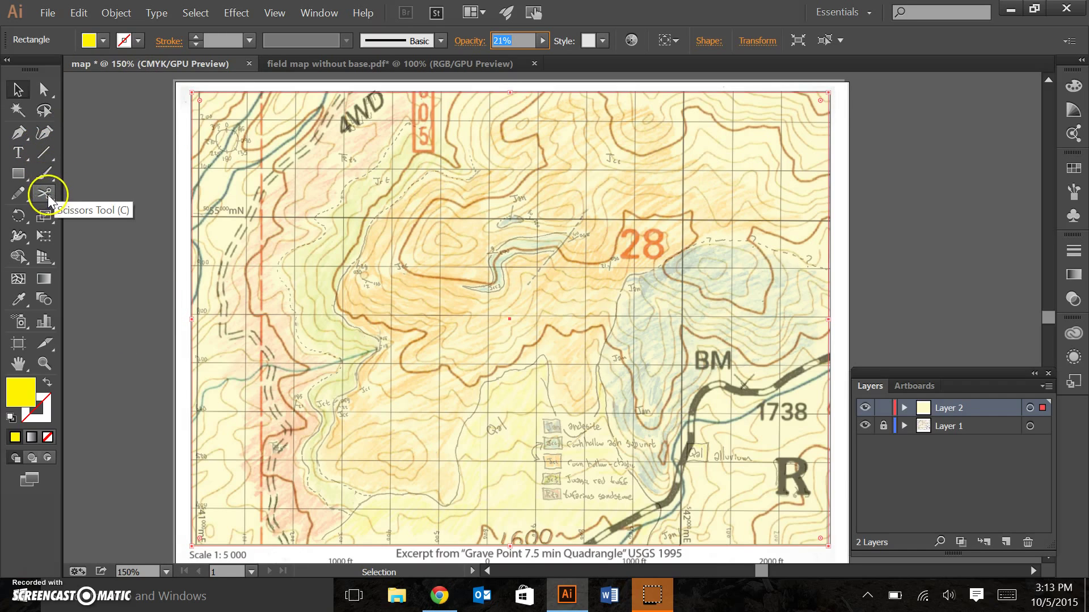
With the Pencil at 200% zoom, trace the Qal contact from the bottom edge around and back down
{"action": "left_click", "coordinate": [17, 194]}
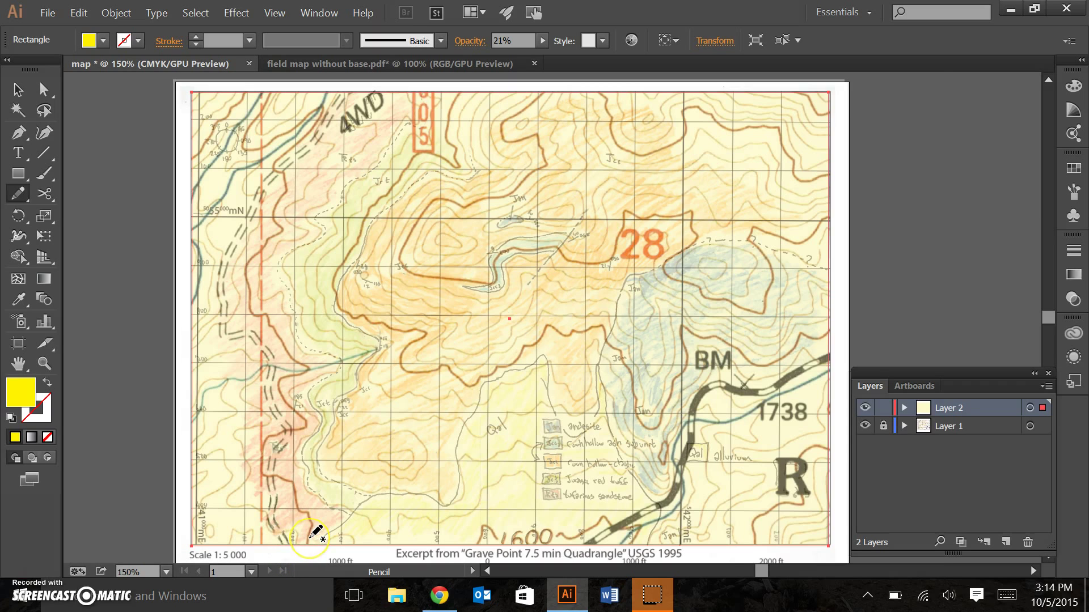
{"action": "key", "text": "ctrl+equal"}
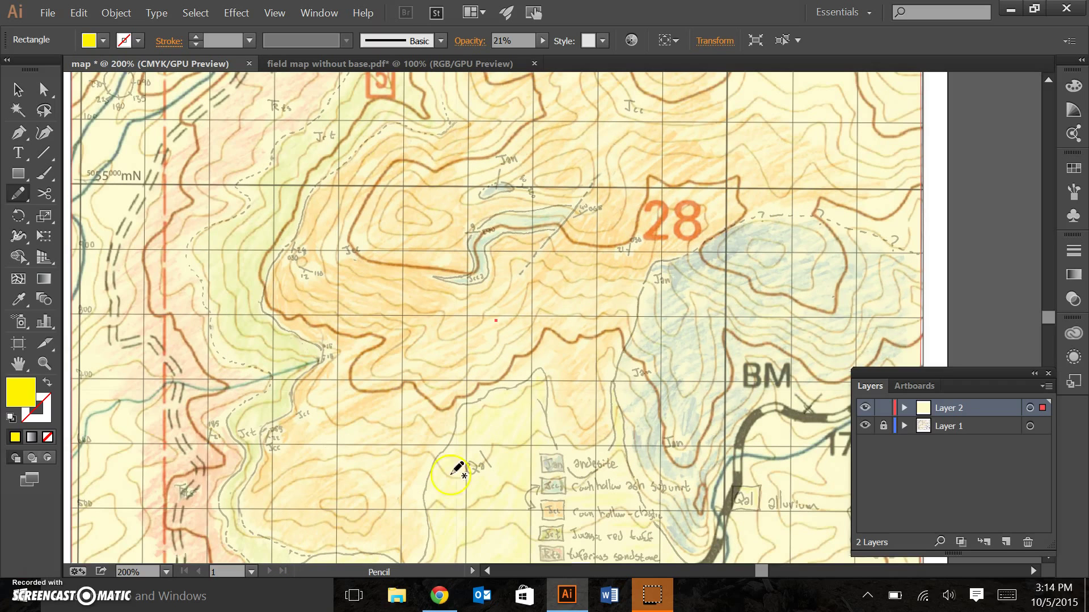
{"action": "scroll", "coordinate": [624, 368], "scroll_direction": "down", "scroll_amount": 5}
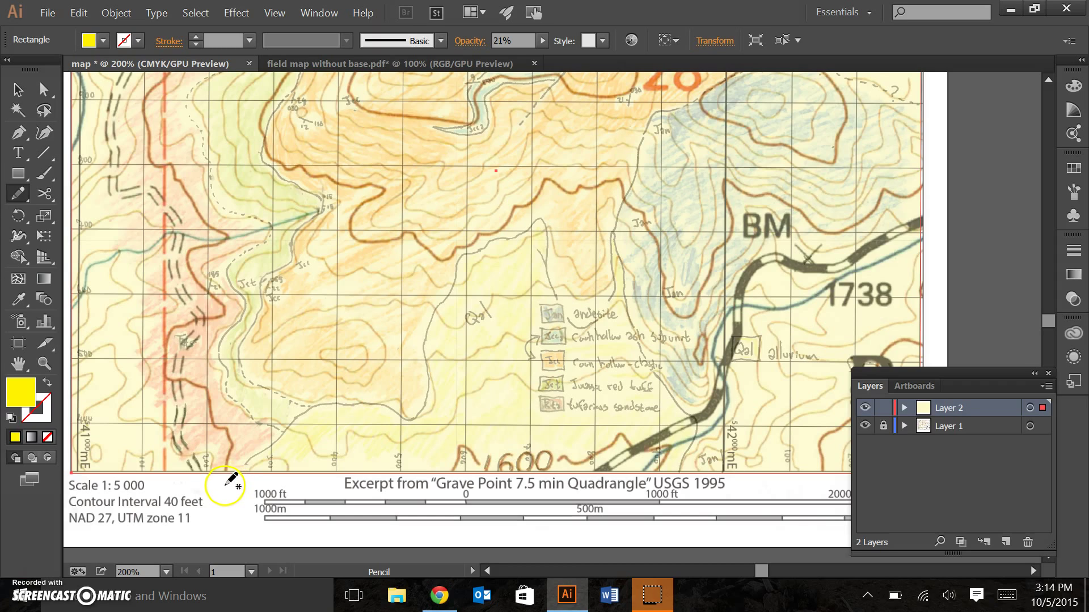
{"action": "mouse_move", "coordinate": [225, 483]}
{"action": "left_mouse_down"}
{"action": "mouse_move", "coordinate": [308, 410]}
{"action": "mouse_move", "coordinate": [348, 401]}
{"action": "mouse_move", "coordinate": [420, 414]}
{"action": "mouse_move", "coordinate": [429, 329]}
{"action": "mouse_move", "coordinate": [467, 256]}
{"action": "mouse_move", "coordinate": [502, 236]}
{"action": "mouse_move", "coordinate": [550, 227]}
{"action": "mouse_move", "coordinate": [546, 271]}
{"action": "mouse_move", "coordinate": [568, 326]}
{"action": "mouse_move", "coordinate": [616, 302]}
{"action": "left_mouse_up"}
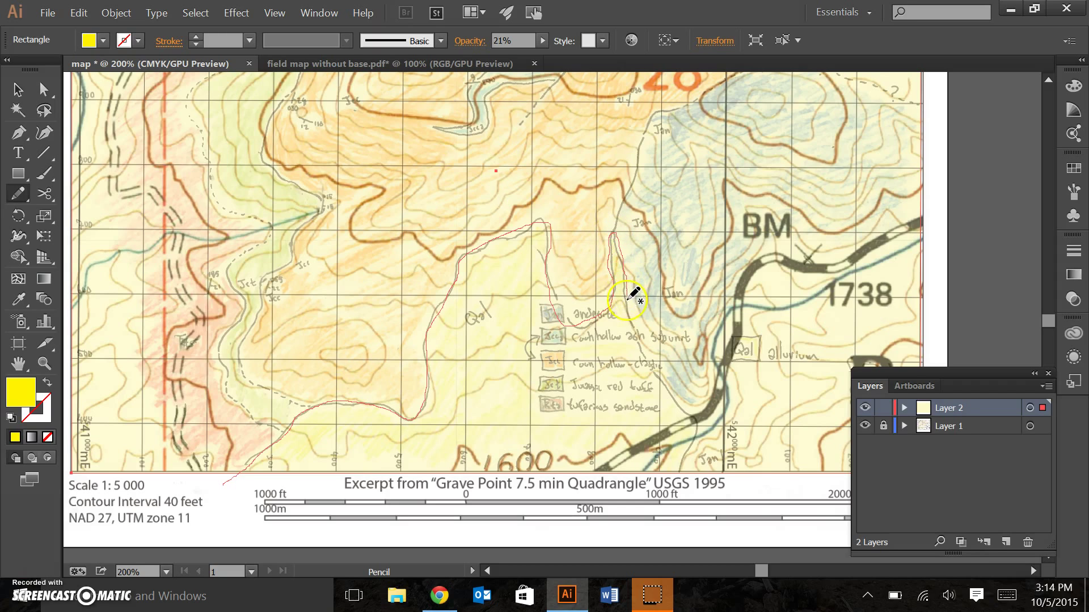
{"action": "mouse_move", "coordinate": [626, 304]}
{"action": "left_mouse_down"}
{"action": "mouse_move", "coordinate": [674, 400]}
{"action": "mouse_move", "coordinate": [693, 414]}
{"action": "mouse_move", "coordinate": [698, 433]}
{"action": "mouse_move", "coordinate": [680, 473]}
{"action": "left_mouse_up"}
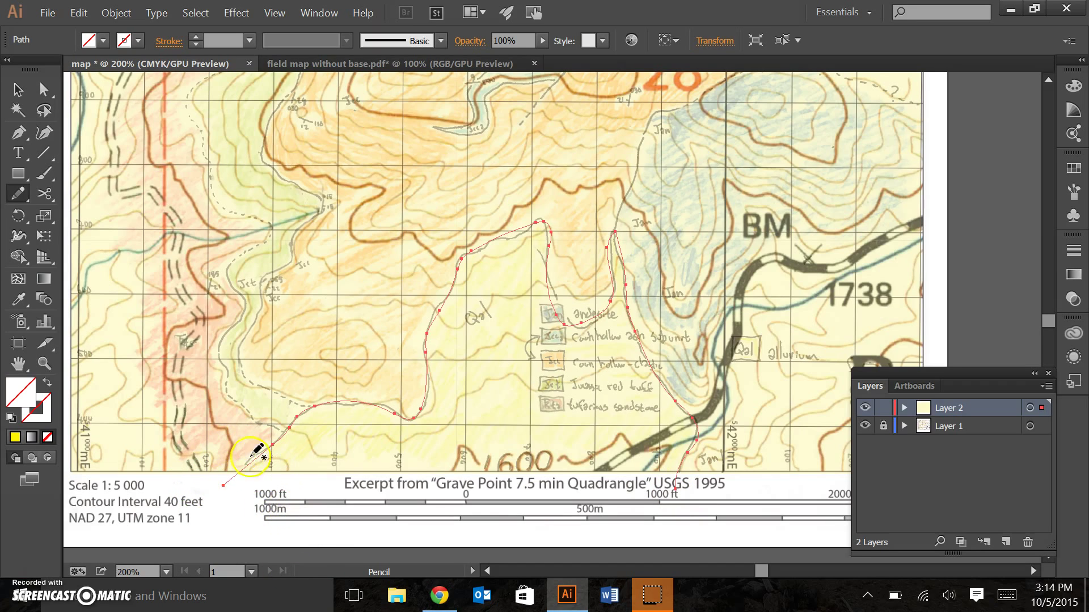
Stroke the traced alluvium boundary black, then select it together with the yellow rectangle
{"action": "left_click", "coordinate": [19, 90]}
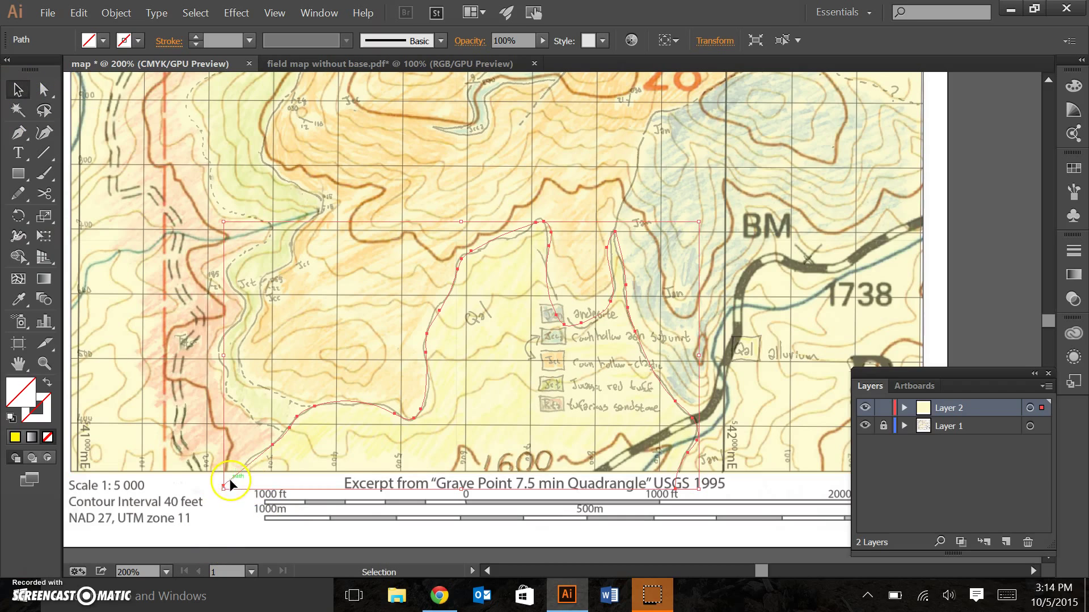
{"action": "left_click", "coordinate": [223, 527]}
{"action": "left_click", "coordinate": [229, 482]}
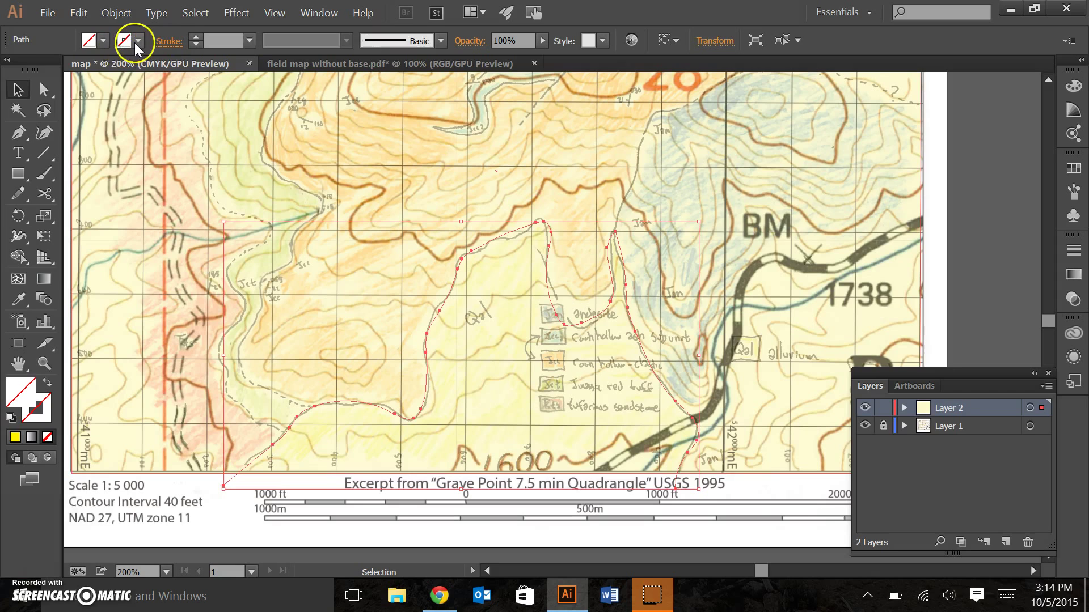
{"action": "left_click", "coordinate": [138, 40]}
{"action": "left_click", "coordinate": [50, 70]}
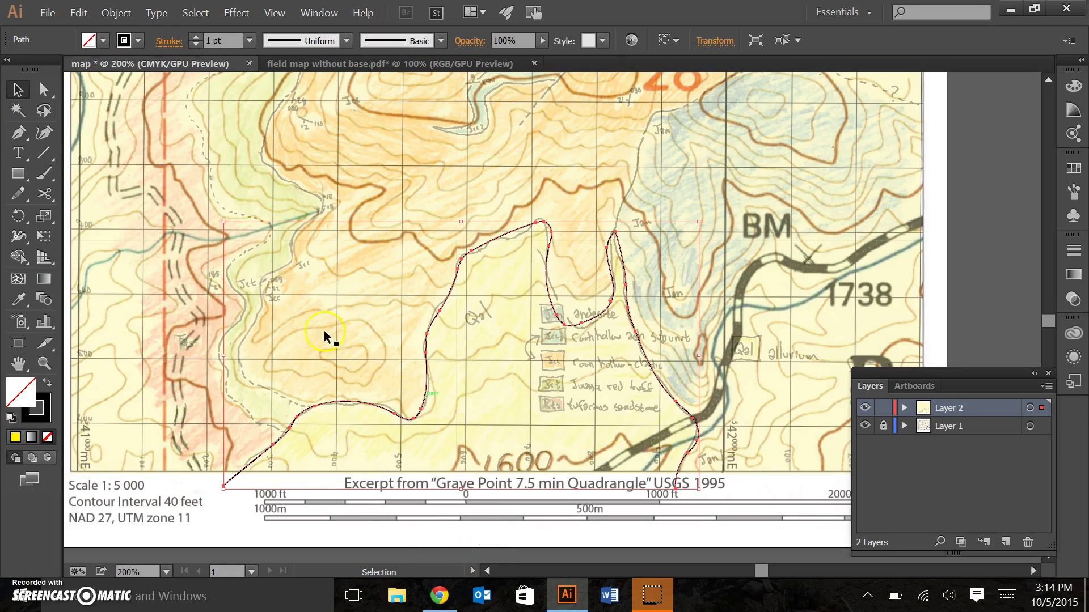
{"action": "left_click", "coordinate": [144, 450]}
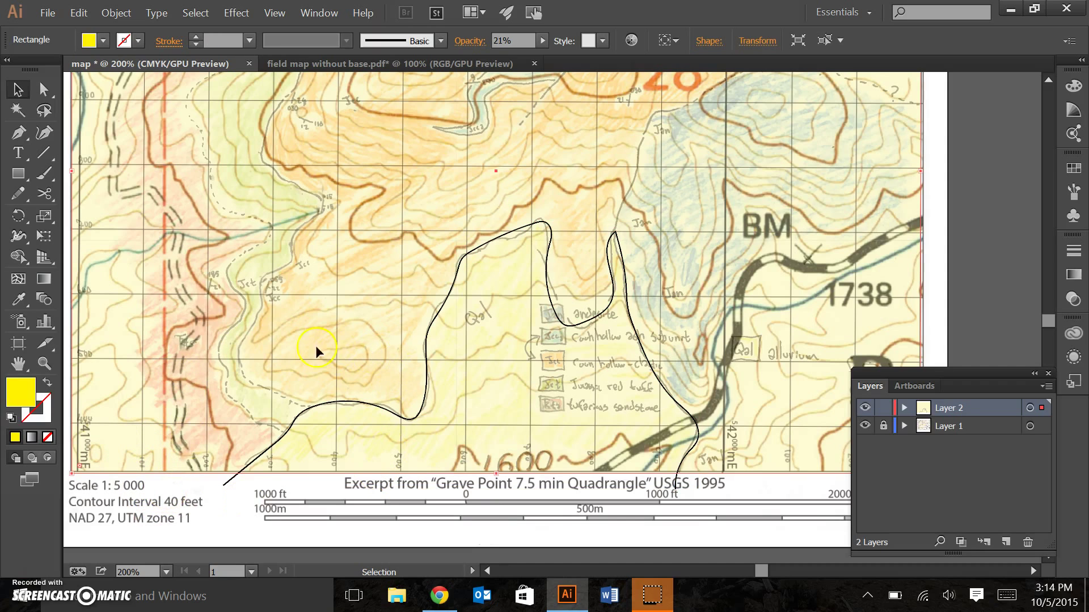
{"action": "left_click", "coordinate": [225, 482], "text": "shift"}
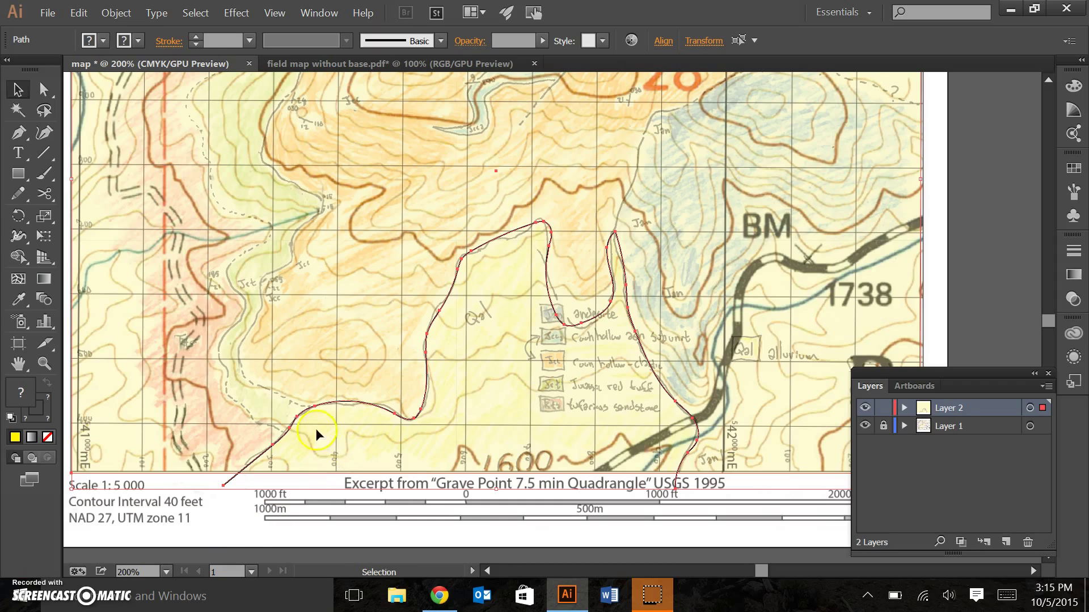
Divide the yellow rectangle along the traced boundary with Pathfinder and ungroup the pieces
{"action": "left_click", "coordinate": [318, 13]}
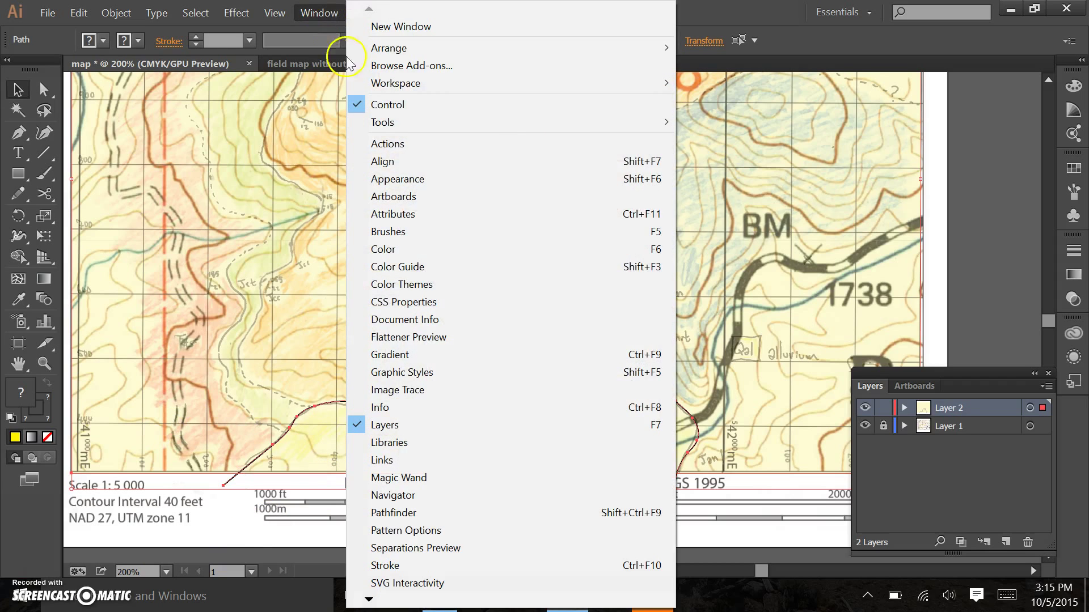
{"action": "left_click", "coordinate": [391, 513]}
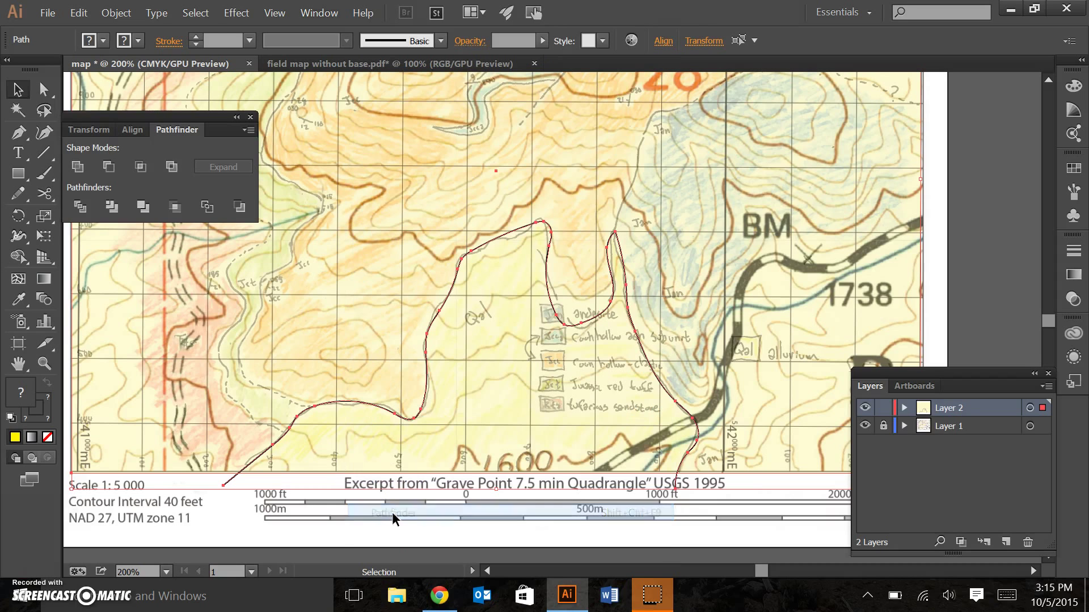
{"action": "left_click", "coordinate": [78, 206]}
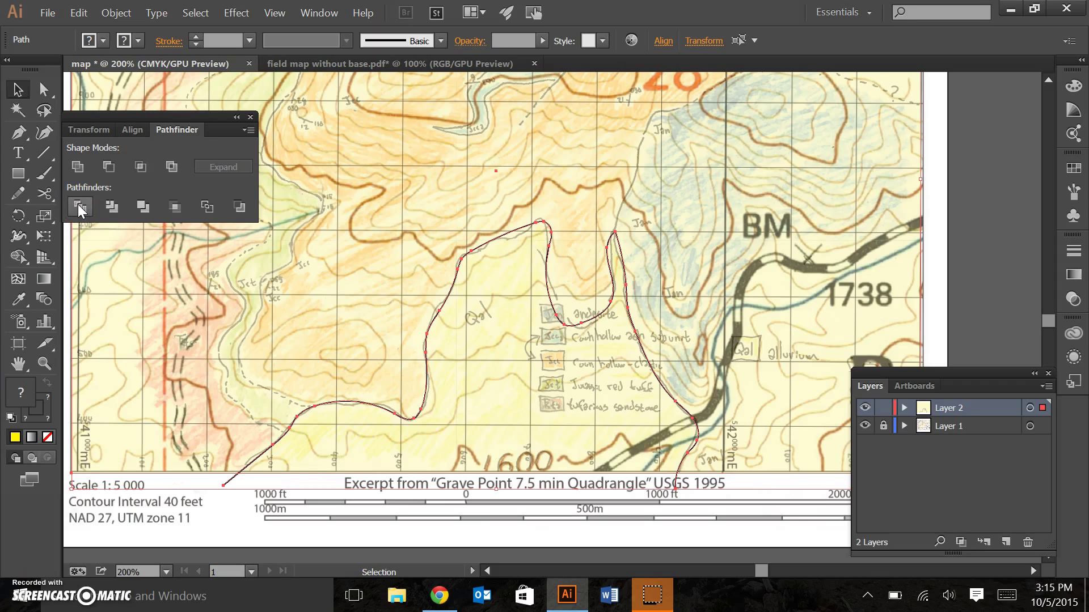
{"action": "right_click", "coordinate": [330, 442]}
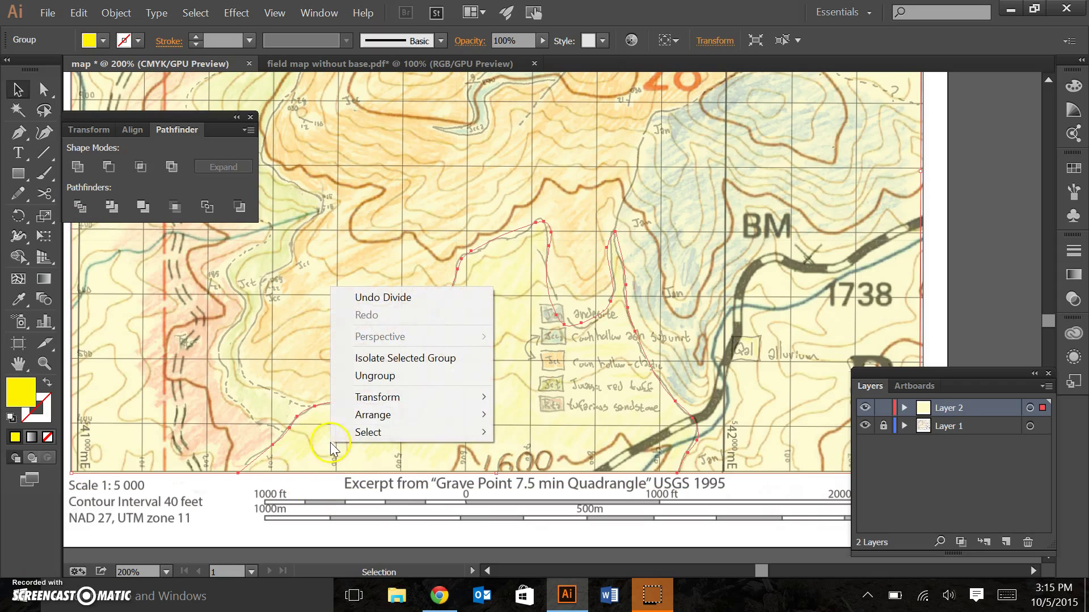
{"action": "left_click", "coordinate": [389, 375]}
Raise the enclosed alluvium polygon's opacity to 73%
{"action": "left_click", "coordinate": [222, 518]}
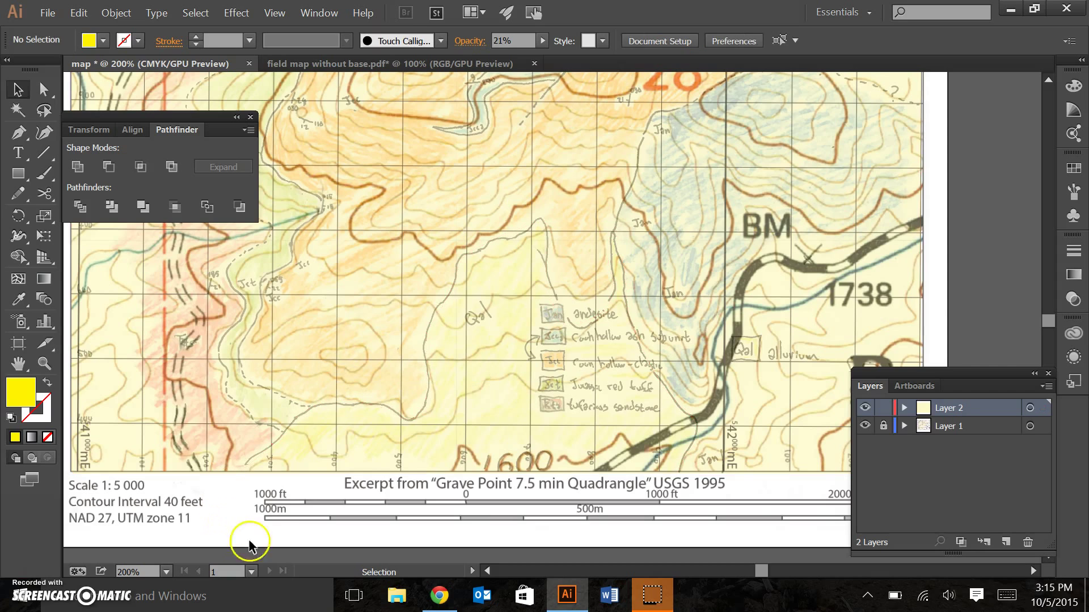
{"action": "left_click", "coordinate": [384, 436]}
{"action": "left_click", "coordinate": [209, 508]}
{"action": "key", "text": "ctrl+minus"}
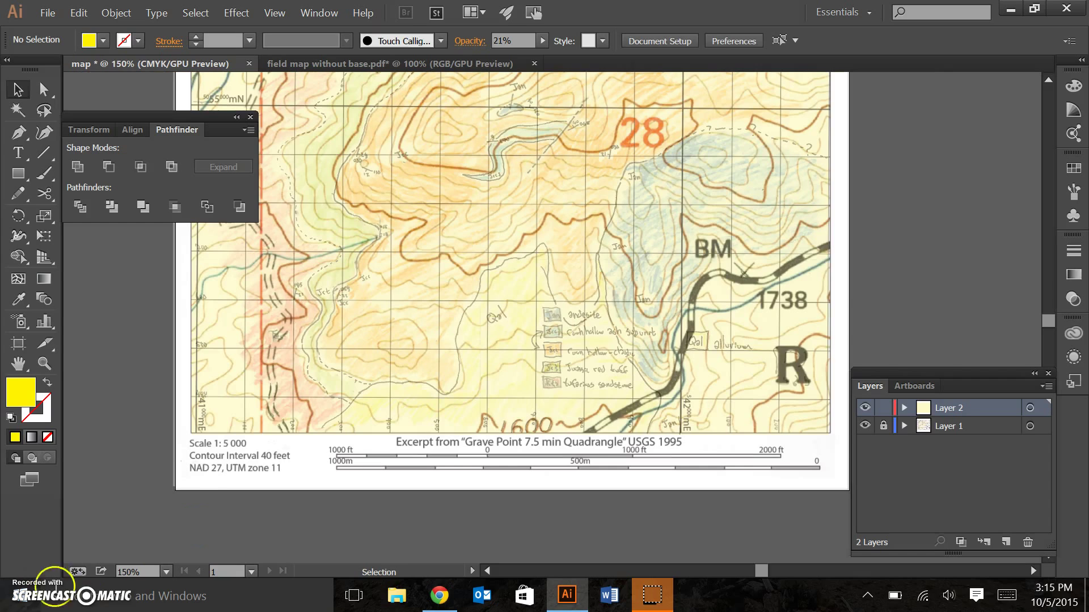
{"action": "left_click", "coordinate": [488, 356]}
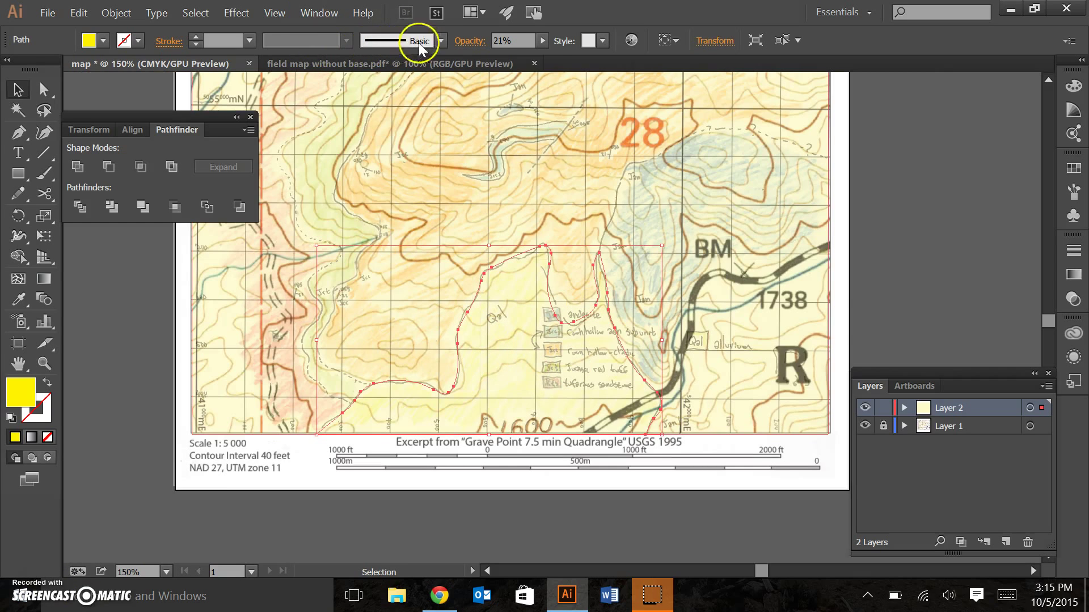
{"action": "left_click", "coordinate": [543, 41]}
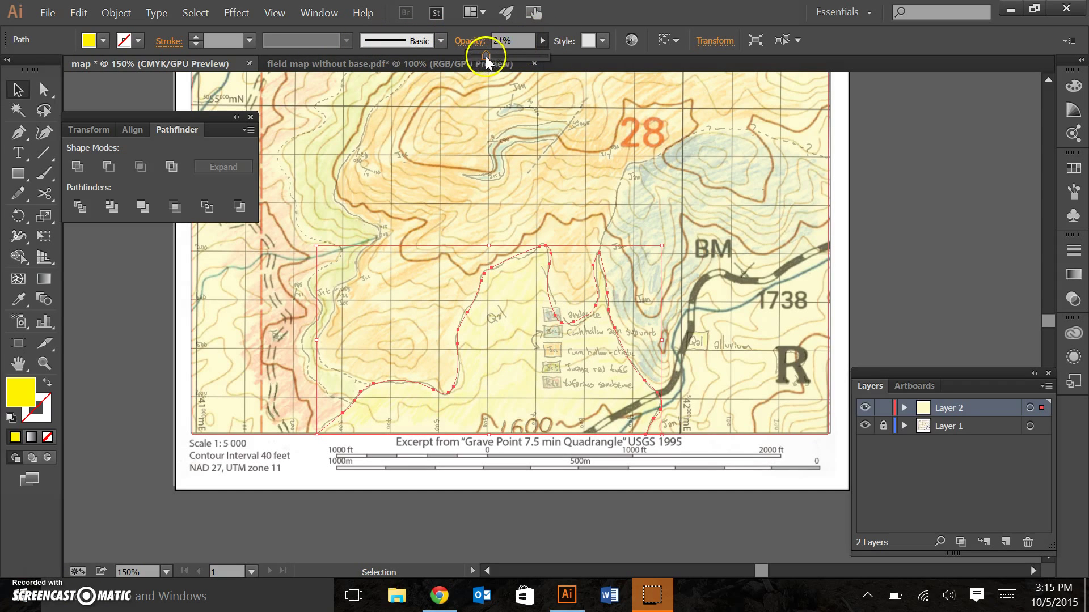
{"action": "left_click_drag", "start_coordinate": [485, 57], "coordinate": [525, 61]}
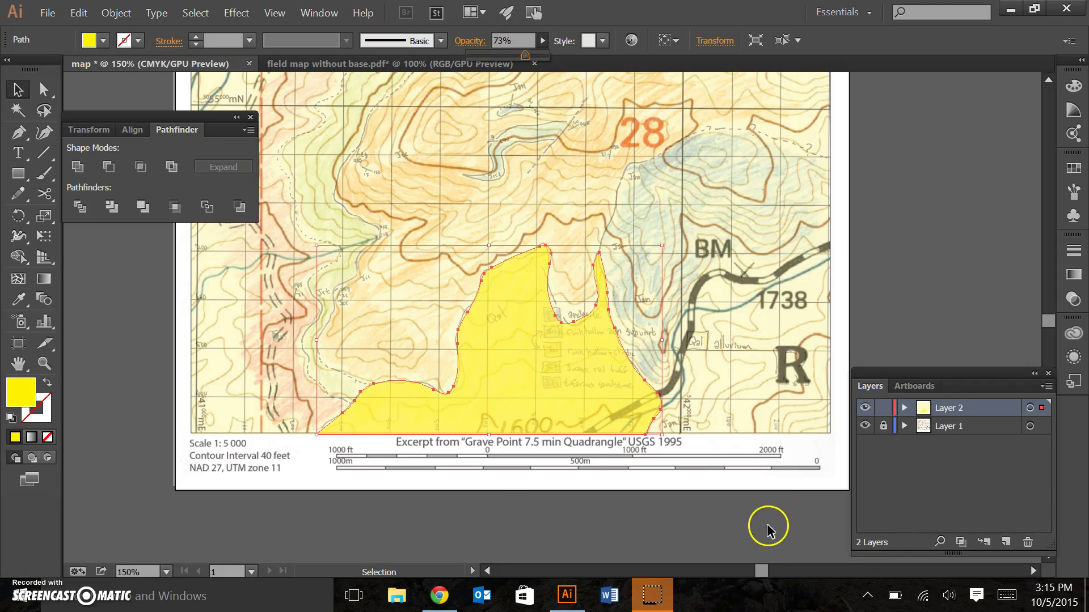
{"action": "left_click", "coordinate": [499, 513]}
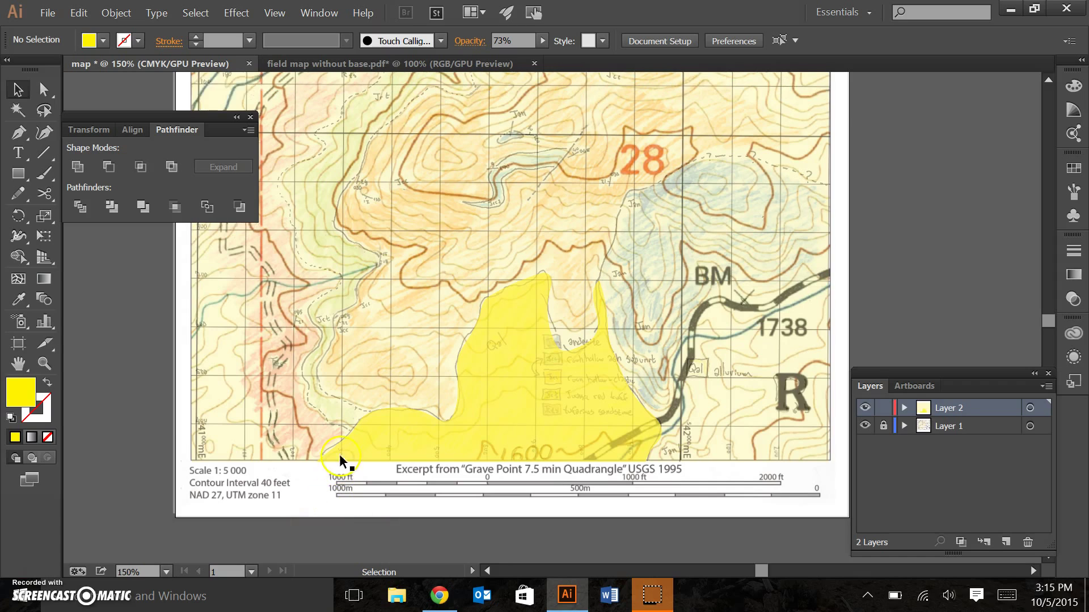
{"action": "scroll", "coordinate": [340, 457], "scroll_direction": "up", "scroll_amount": 3}
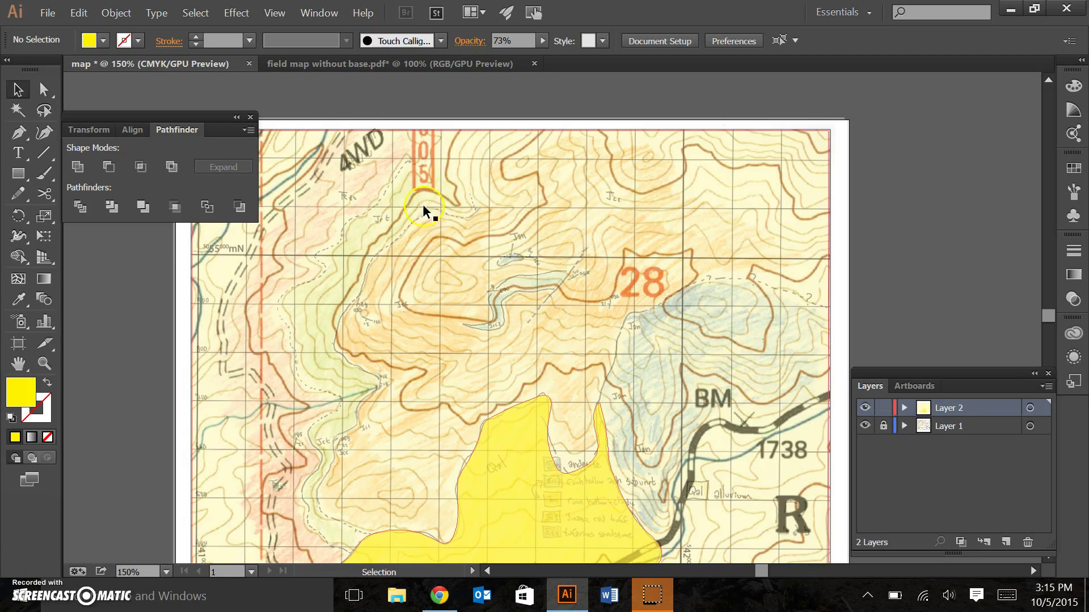
Pencil a second contact line down the map's west side toward the yellow area
{"action": "left_click", "coordinate": [20, 192]}
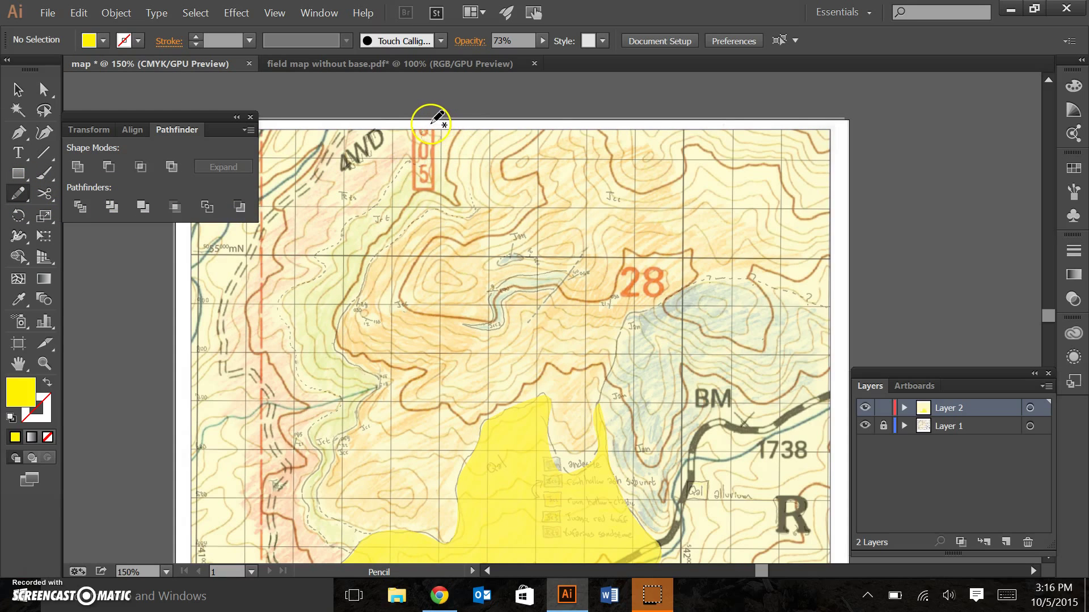
{"action": "mouse_move", "coordinate": [435, 125]}
{"action": "left_mouse_down"}
{"action": "mouse_move", "coordinate": [425, 165]}
{"action": "mouse_move", "coordinate": [401, 169]}
{"action": "mouse_move", "coordinate": [314, 260]}
{"action": "mouse_move", "coordinate": [322, 282]}
{"action": "mouse_move", "coordinate": [279, 298]}
{"action": "mouse_move", "coordinate": [306, 384]}
{"action": "mouse_move", "coordinate": [338, 400]}
{"action": "mouse_move", "coordinate": [319, 441]}
{"action": "left_mouse_up"}
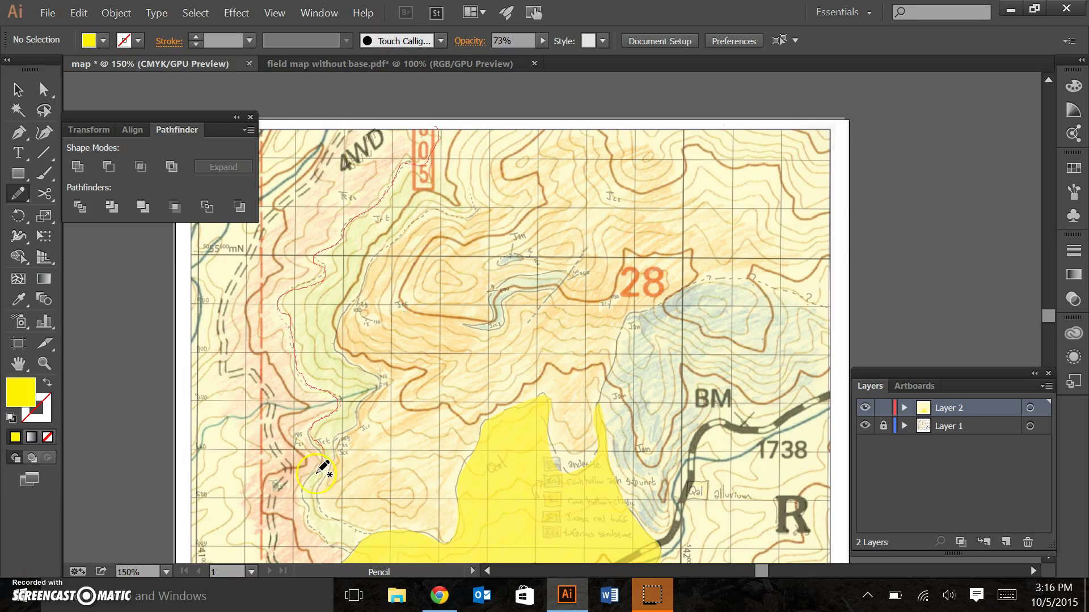
{"action": "mouse_move", "coordinate": [309, 514]}
{"action": "left_mouse_down"}
{"action": "mouse_move", "coordinate": [322, 537]}
{"action": "mouse_move", "coordinate": [377, 562]}
{"action": "left_mouse_up"}
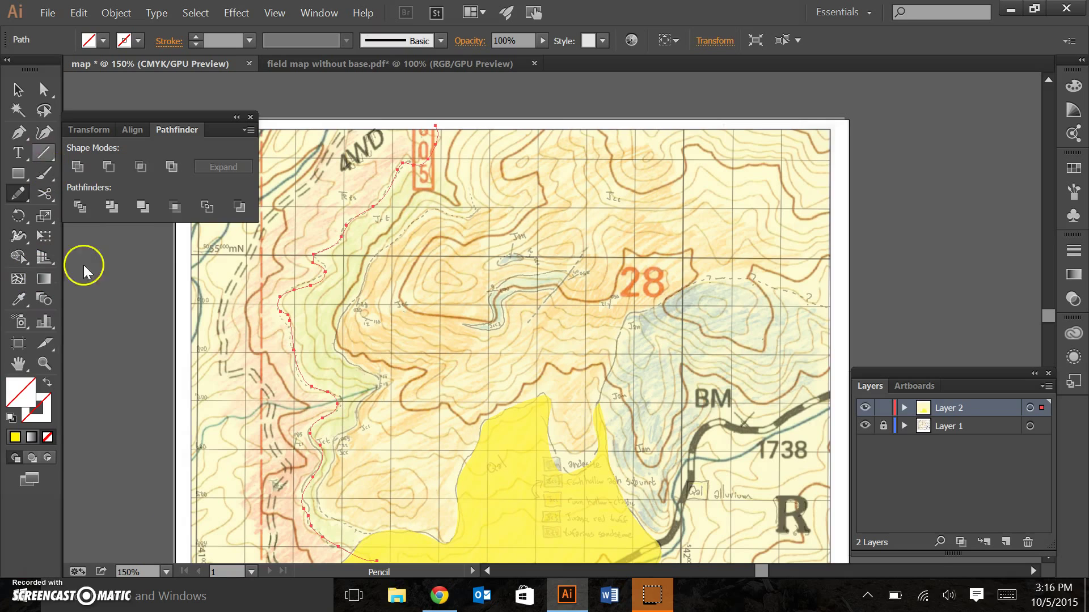
{"action": "left_click", "coordinate": [23, 93]}
{"action": "left_click", "coordinate": [122, 396]}
{"action": "scroll", "coordinate": [122, 397], "scroll_direction": "down", "scroll_amount": 3}
Give the new boundary a 1 pt black stroke and divide the yellow shape along it
{"action": "left_click", "coordinate": [312, 457]}
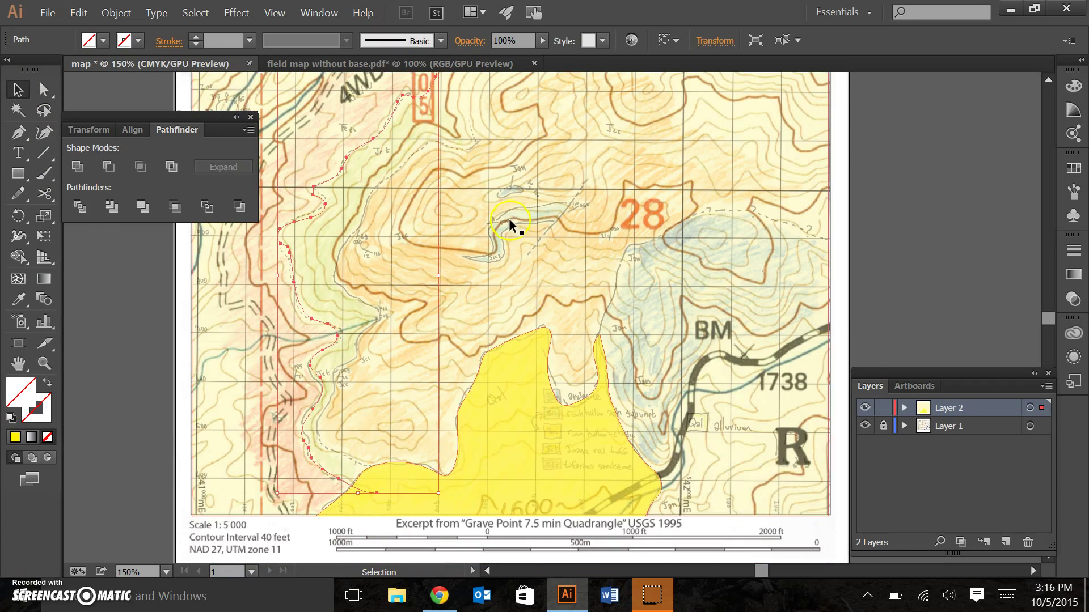
{"action": "left_click", "coordinate": [198, 37]}
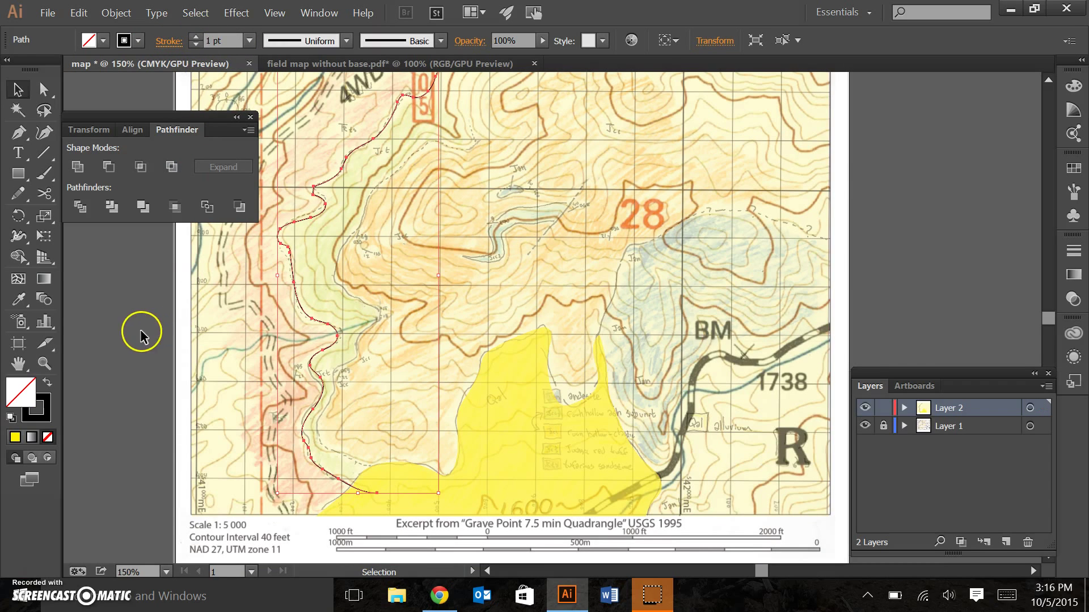
{"action": "left_click", "coordinate": [145, 335]}
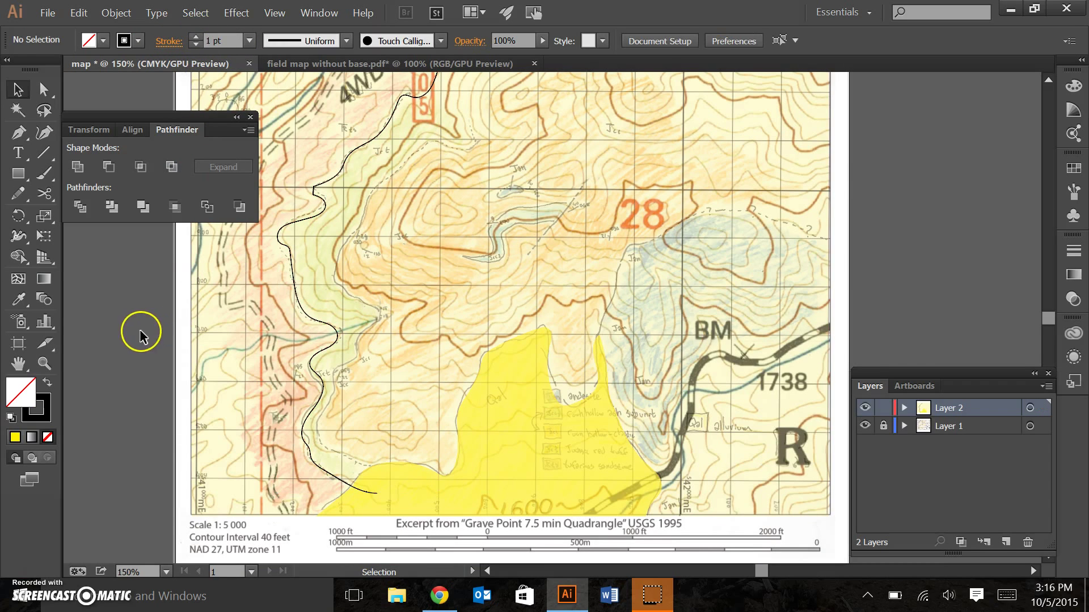
{"action": "left_click", "coordinate": [213, 414]}
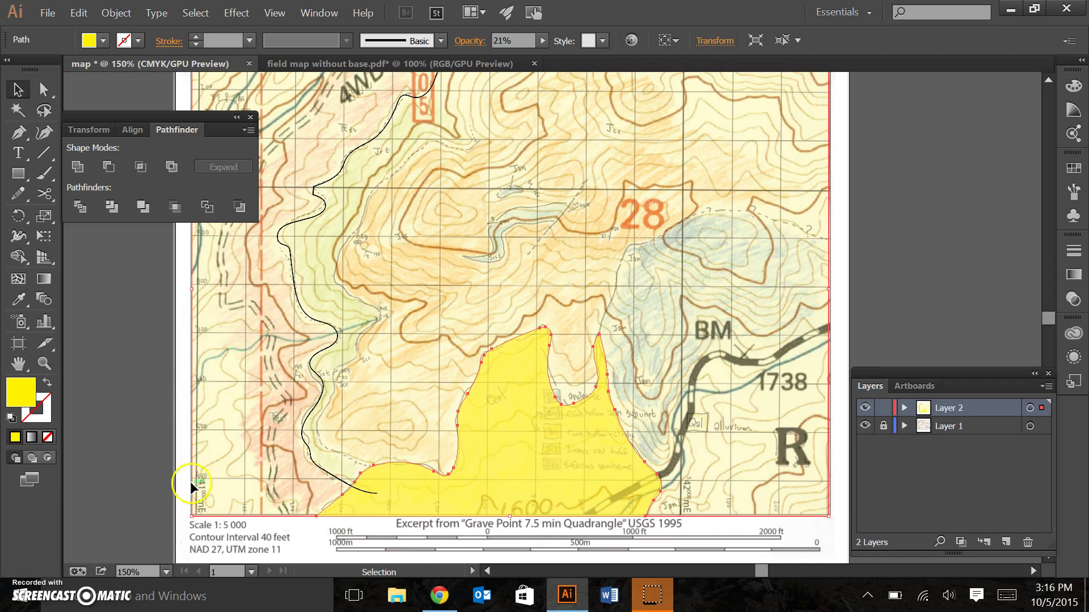
{"action": "left_click", "coordinate": [303, 440], "text": "shift"}
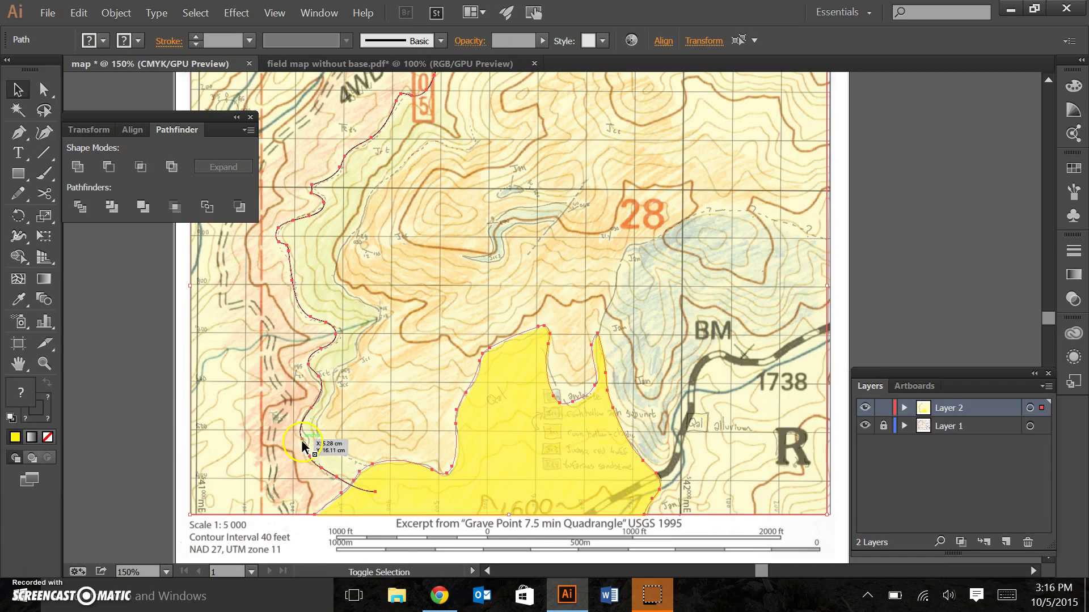
{"action": "left_click", "coordinate": [83, 206]}
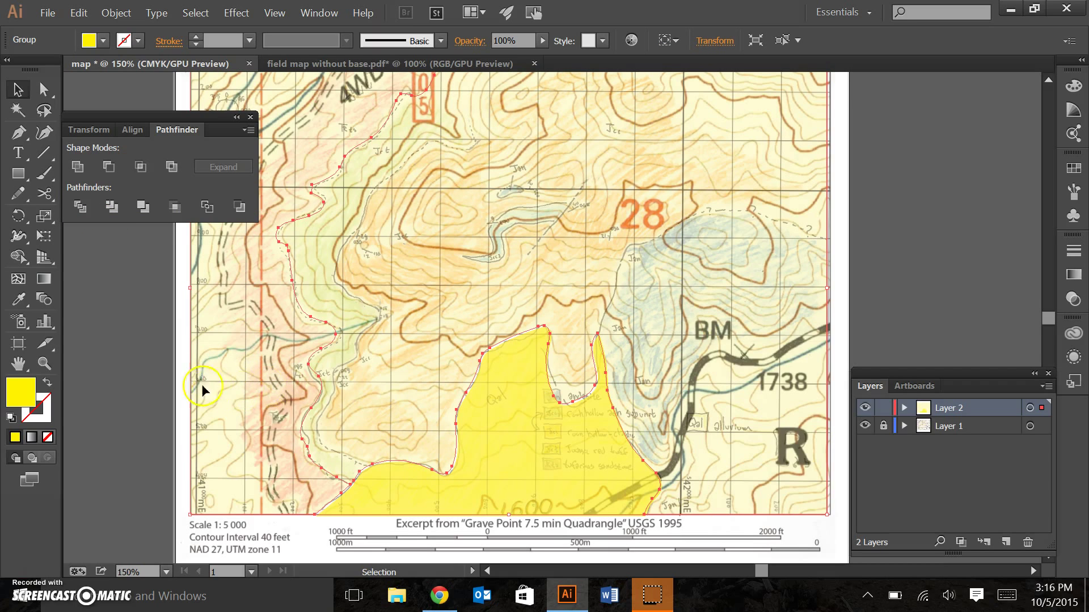
{"action": "right_click", "coordinate": [250, 377]}
Ungroup the divided pieces and fill the left piece red
{"action": "left_click", "coordinate": [295, 467]}
{"action": "left_click", "coordinate": [158, 397]}
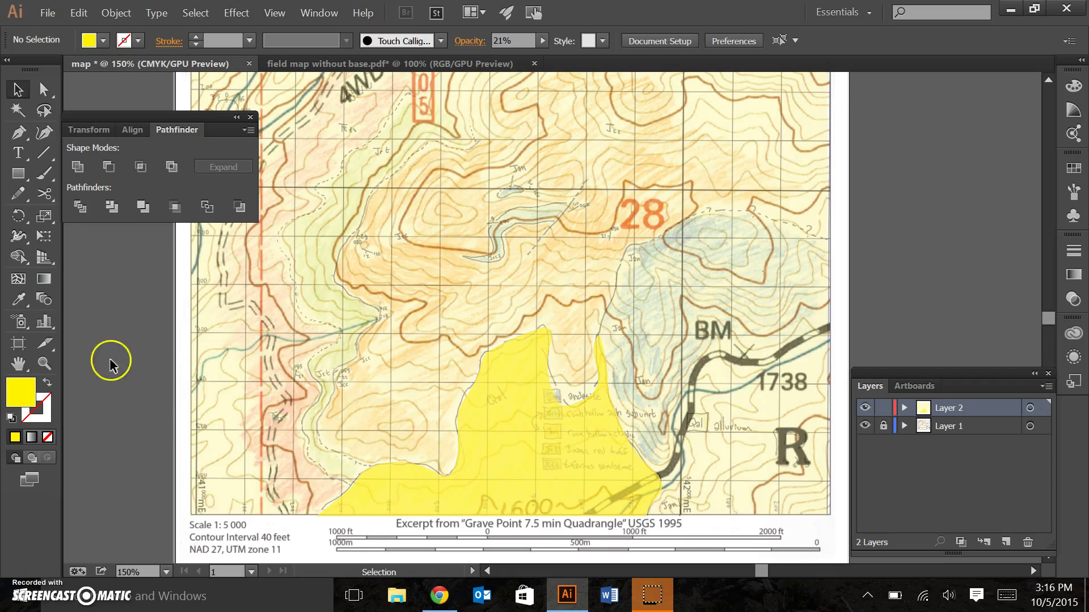
{"action": "left_click", "coordinate": [238, 403]}
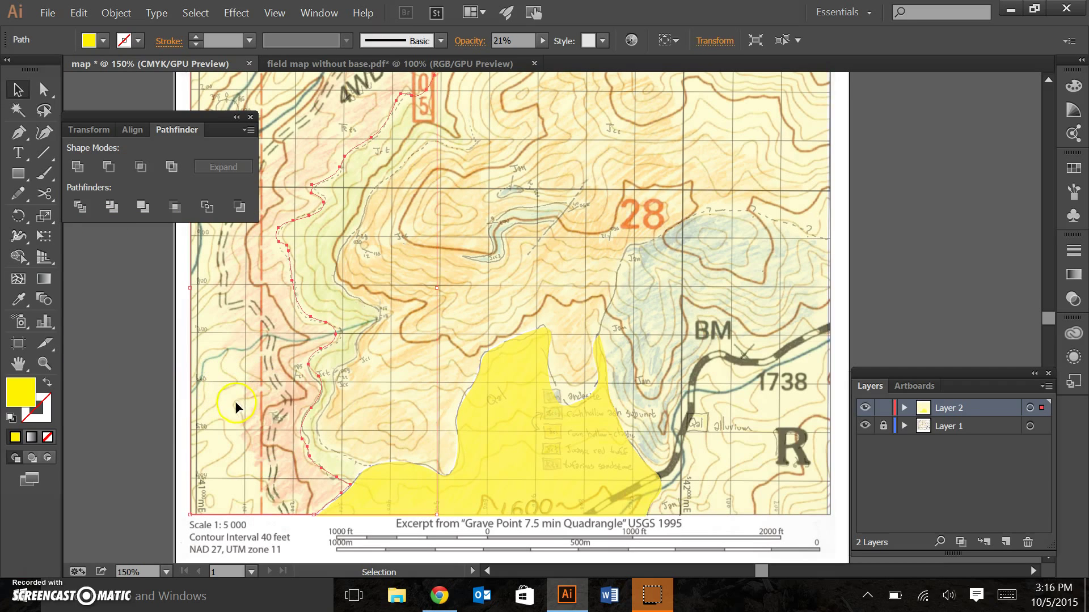
{"action": "left_click", "coordinate": [103, 41]}
{"action": "left_click", "coordinate": [131, 70]}
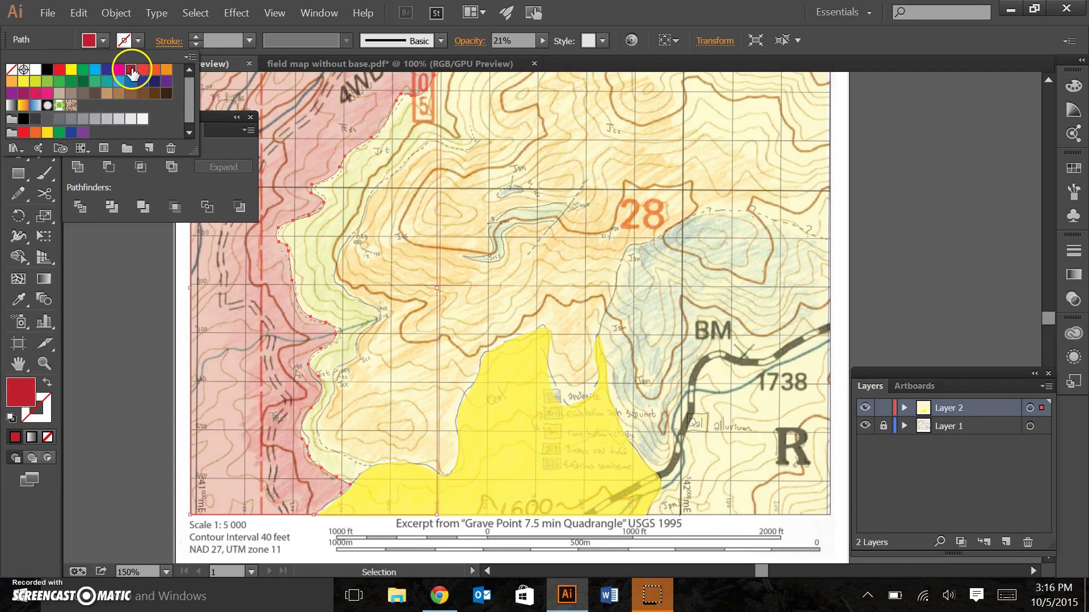
{"action": "left_click", "coordinate": [122, 306]}
Select and deselect the new pink western region to check it
{"action": "left_click", "coordinate": [132, 321]}
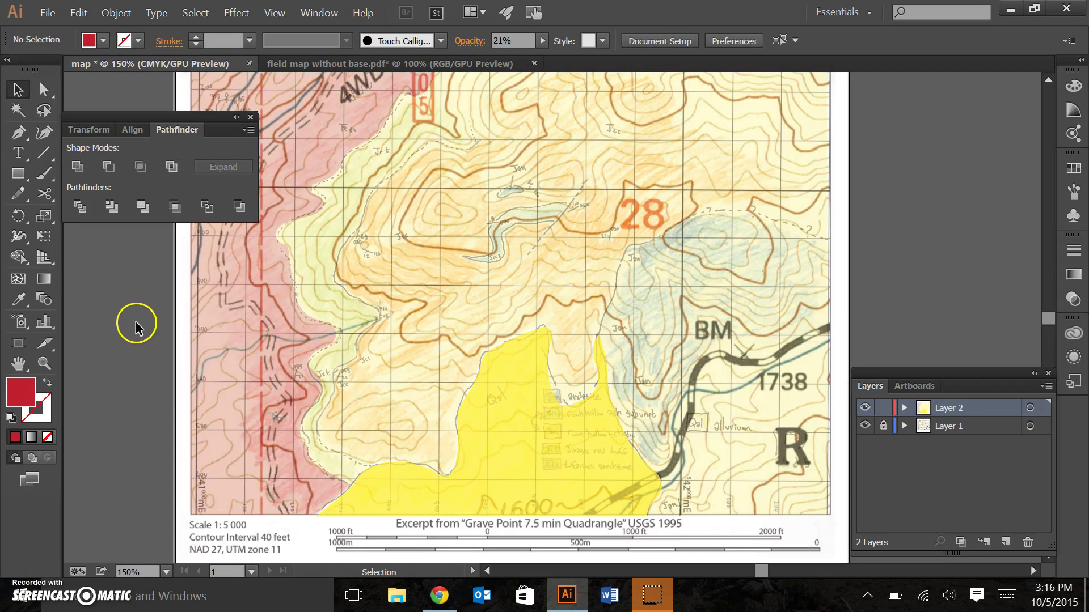
{"action": "left_click", "coordinate": [240, 345]}
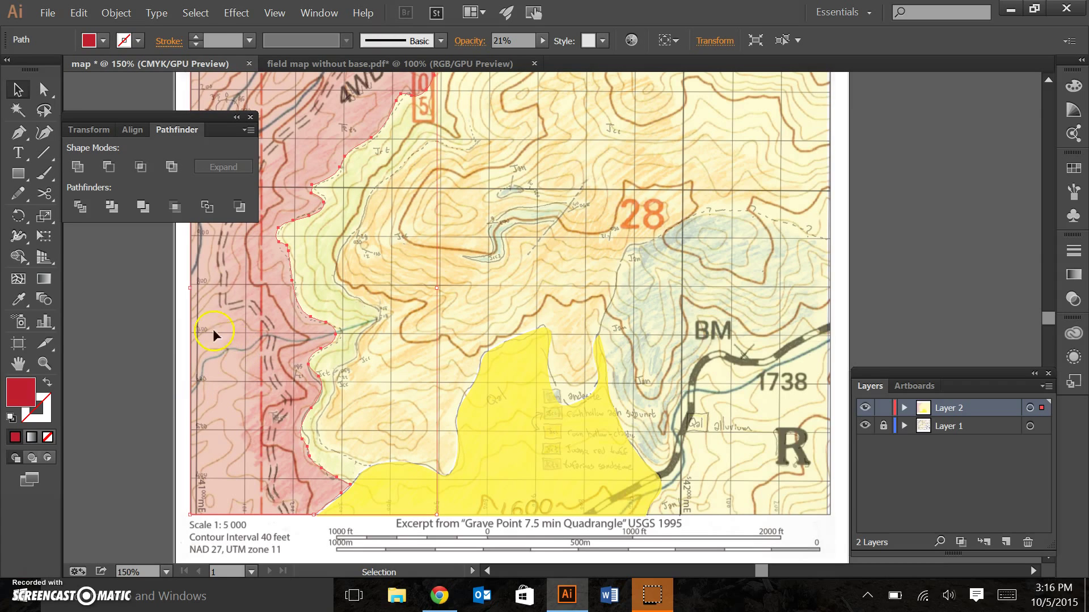
{"action": "left_click", "coordinate": [134, 345]}
{"action": "left_click", "coordinate": [520, 449]}
{"action": "left_click", "coordinate": [64, 487]}
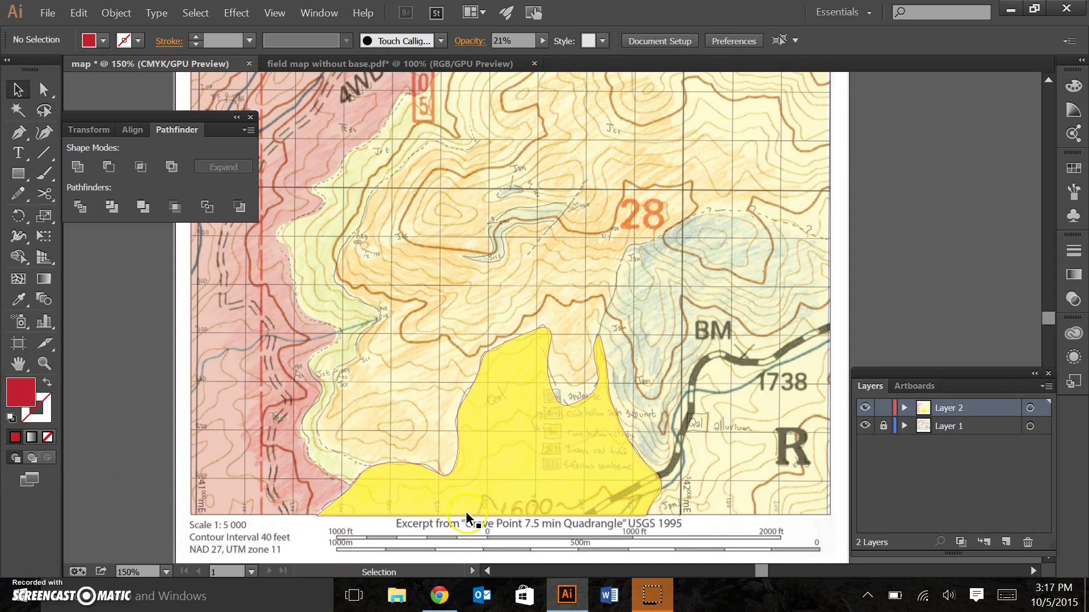
{"action": "left_click", "coordinate": [217, 506]}
{"action": "scroll", "coordinate": [476, 479], "scroll_direction": "up", "scroll_amount": 2}
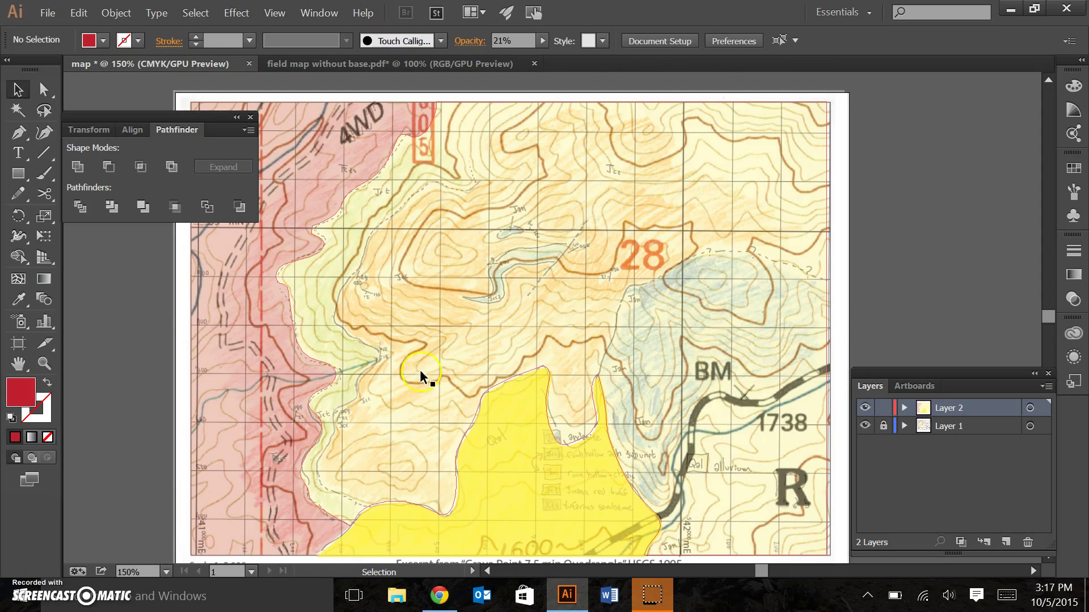
Draw a new contact from the top edge and divide the yellow unit along it, ungrouped
{"action": "left_click", "coordinate": [21, 192]}
{"action": "mouse_move", "coordinate": [514, 96]}
{"action": "left_mouse_down"}
{"action": "mouse_move", "coordinate": [473, 128]}
{"action": "mouse_move", "coordinate": [476, 188]}
{"action": "mouse_move", "coordinate": [418, 192]}
{"action": "mouse_move", "coordinate": [370, 236]}
{"action": "mouse_move", "coordinate": [355, 275]}
{"action": "left_mouse_up"}
{"action": "mouse_move", "coordinate": [370, 343]}
{"action": "left_mouse_down"}
{"action": "mouse_move", "coordinate": [379, 360]}
{"action": "mouse_move", "coordinate": [333, 412]}
{"action": "mouse_move", "coordinate": [319, 474]}
{"action": "mouse_move", "coordinate": [389, 520]}
{"action": "left_mouse_up"}
{"action": "left_click", "coordinate": [17, 89]}
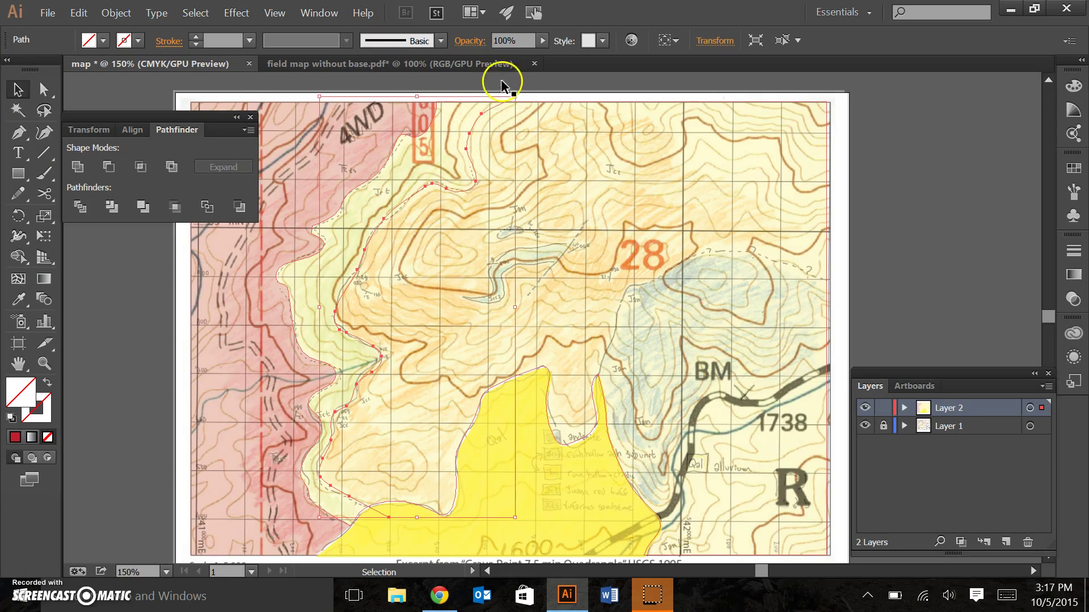
{"action": "left_click", "coordinate": [666, 247], "text": "shift"}
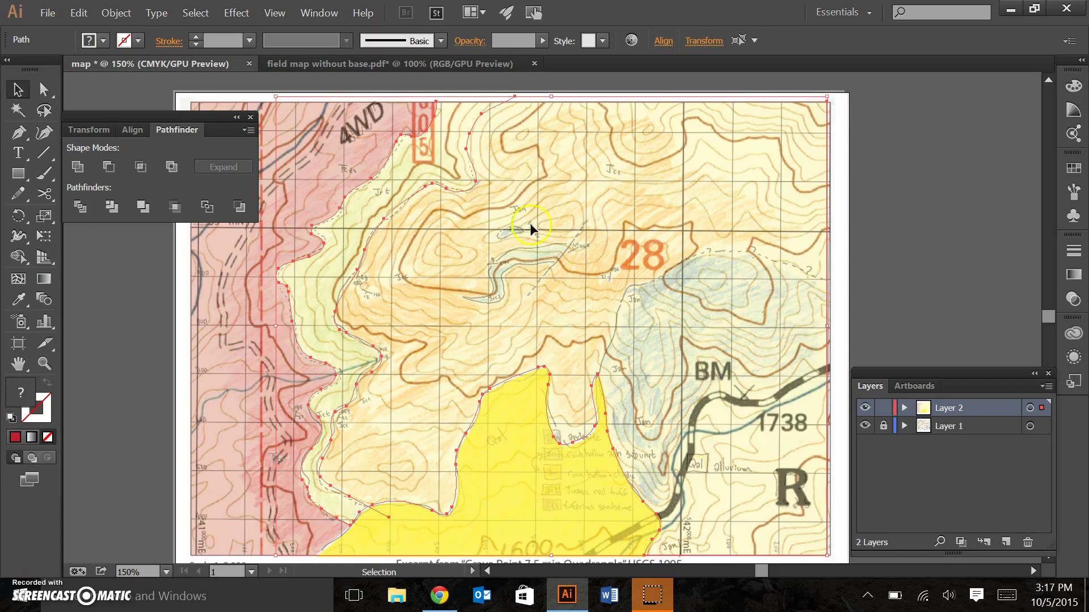
{"action": "left_click", "coordinate": [76, 207]}
{"action": "right_click", "coordinate": [521, 233]}
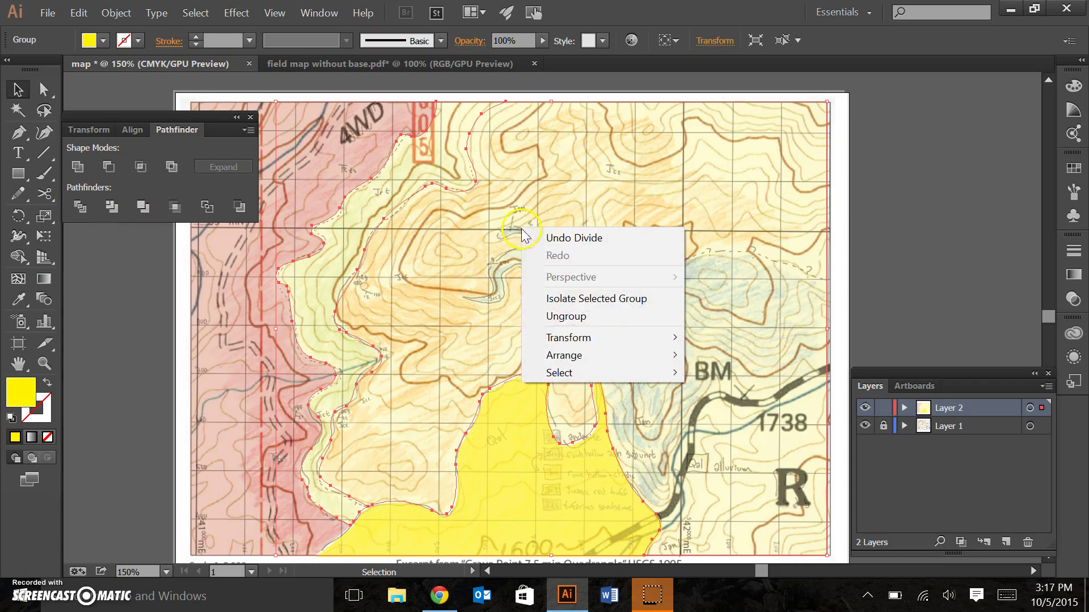
{"action": "left_click", "coordinate": [567, 316]}
Fill the new strip beside the pink unit with CMYK Green
{"action": "left_click", "coordinate": [924, 182]}
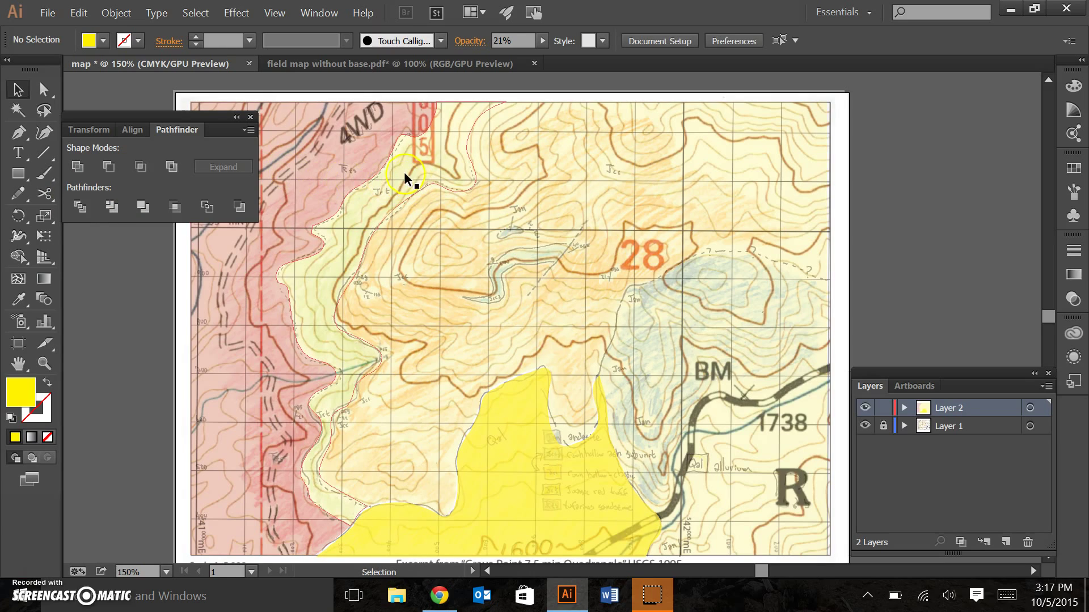
{"action": "left_click", "coordinate": [401, 172]}
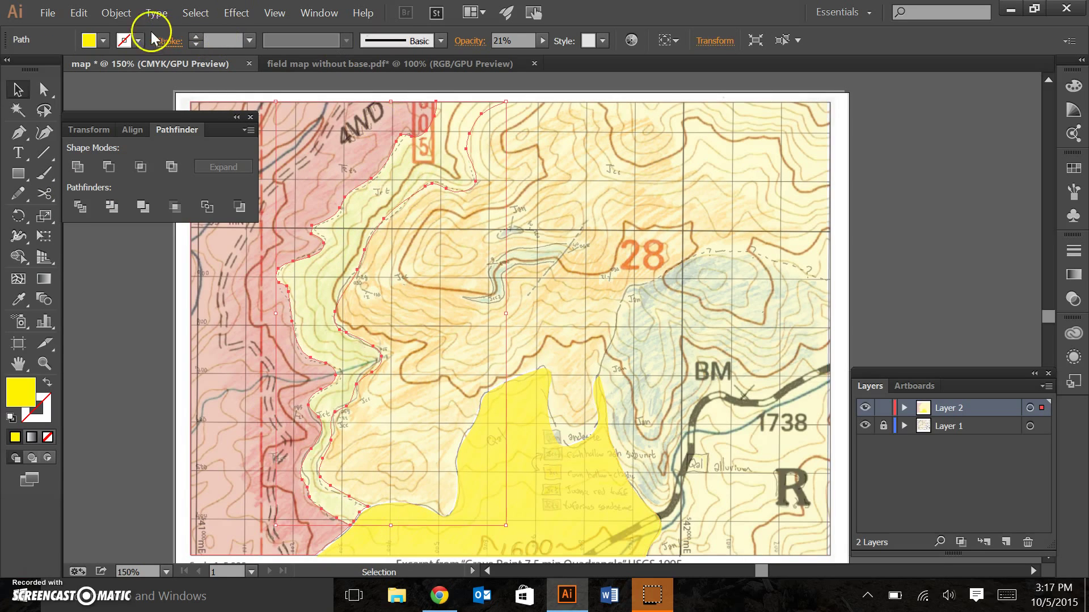
{"action": "left_click", "coordinate": [103, 40]}
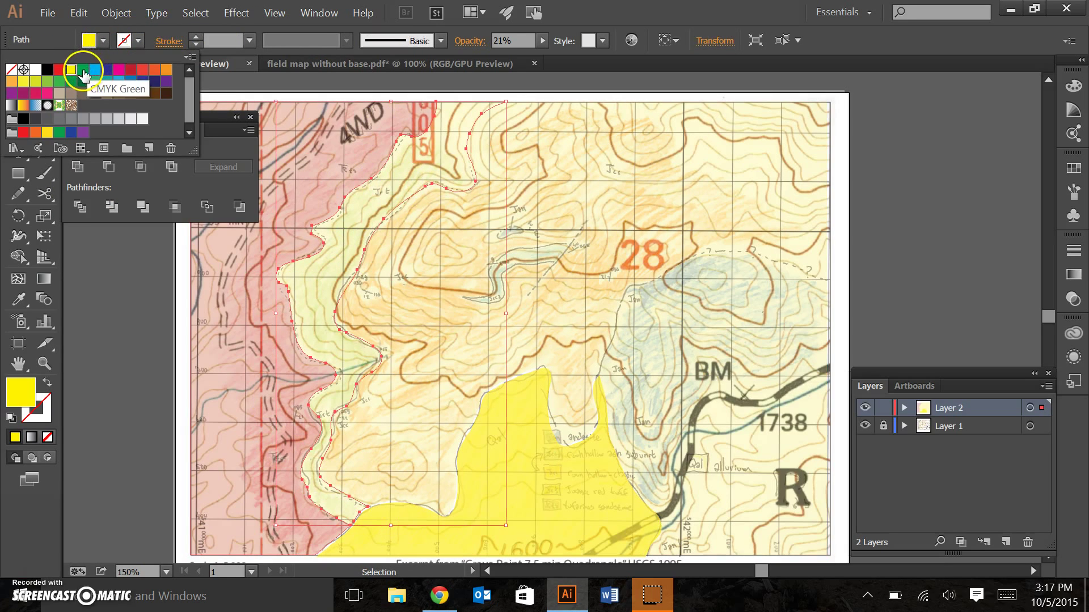
{"action": "left_click", "coordinate": [84, 75]}
{"action": "left_click", "coordinate": [121, 279]}
{"action": "left_click", "coordinate": [121, 279]}
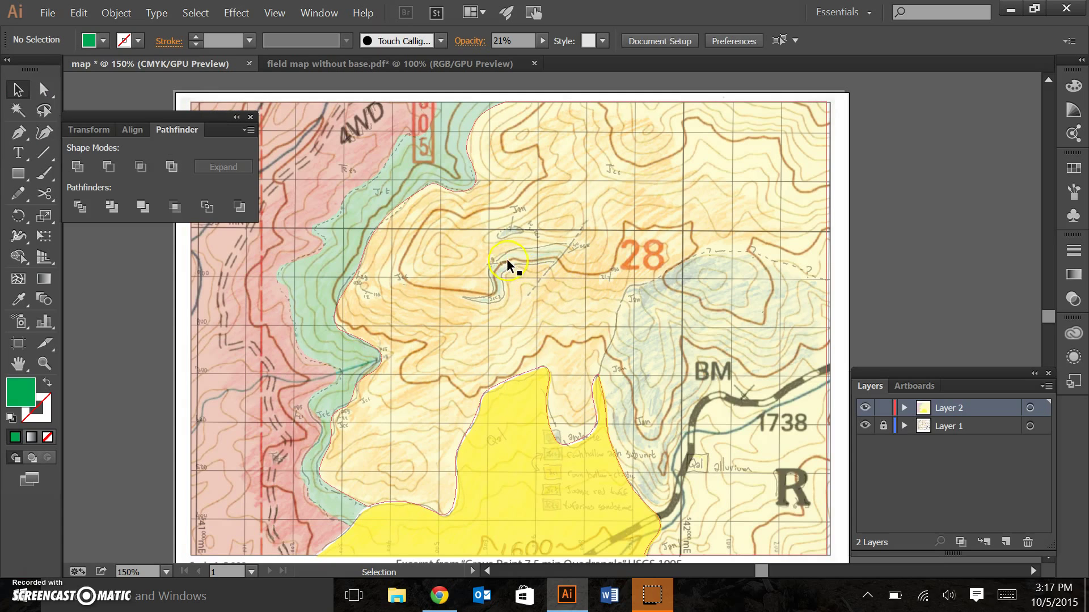
Pencil a contact from the right edge and divide the map shapes along it, ungrouped
{"action": "left_click", "coordinate": [20, 194]}
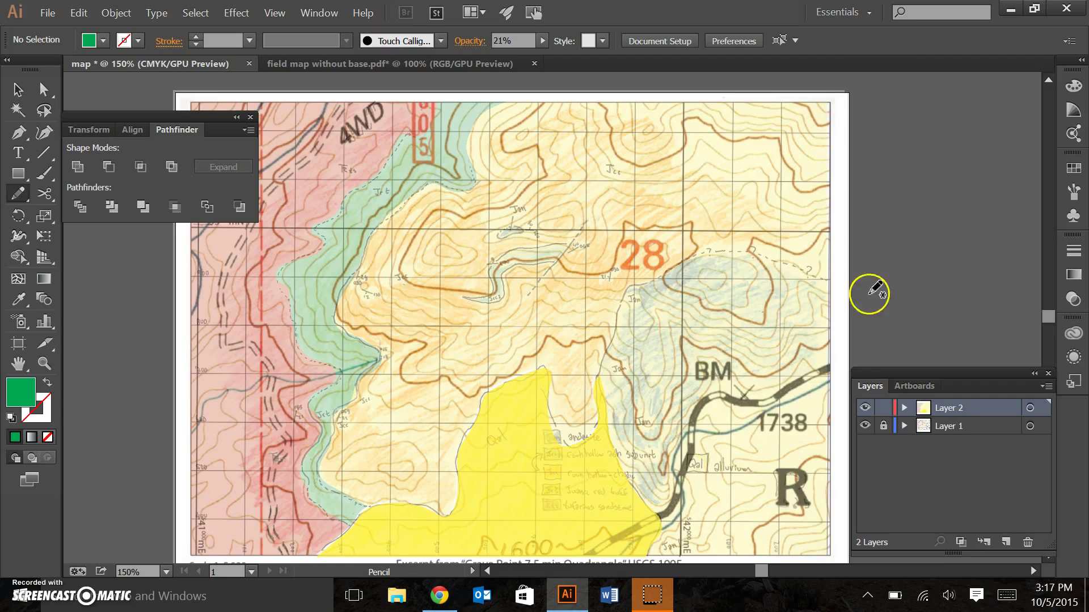
{"action": "mouse_move", "coordinate": [839, 292]}
{"action": "left_mouse_down"}
{"action": "mouse_move", "coordinate": [770, 261]}
{"action": "mouse_move", "coordinate": [710, 253]}
{"action": "mouse_move", "coordinate": [615, 302]}
{"action": "mouse_move", "coordinate": [597, 359]}
{"action": "left_mouse_up"}
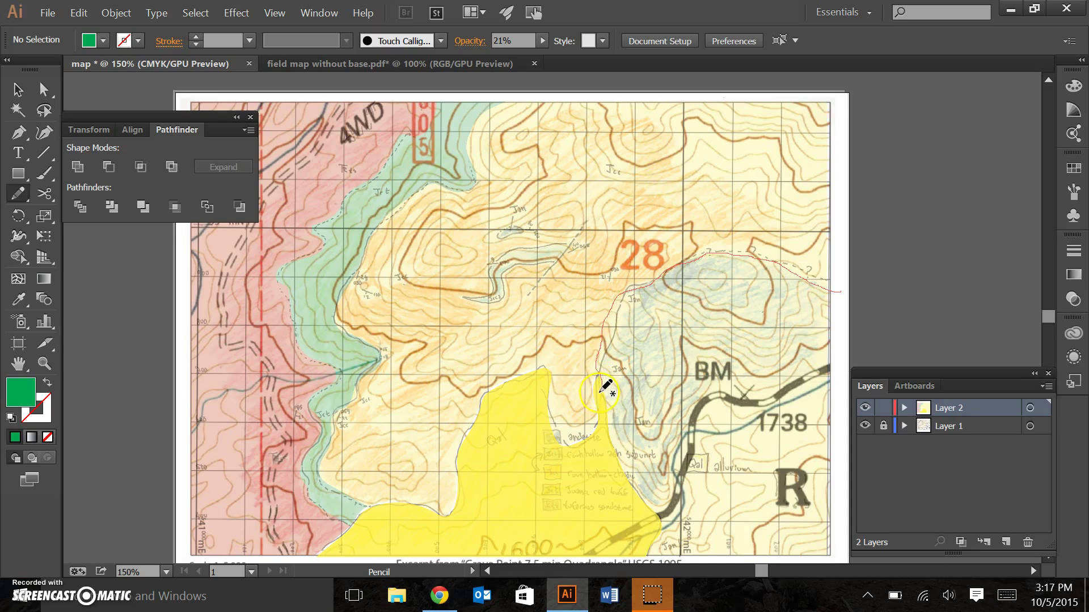
{"action": "left_click_drag", "start_coordinate": [602, 404], "coordinate": [601, 405]}
{"action": "left_click", "coordinate": [18, 89]}
{"action": "left_click", "coordinate": [767, 170]}
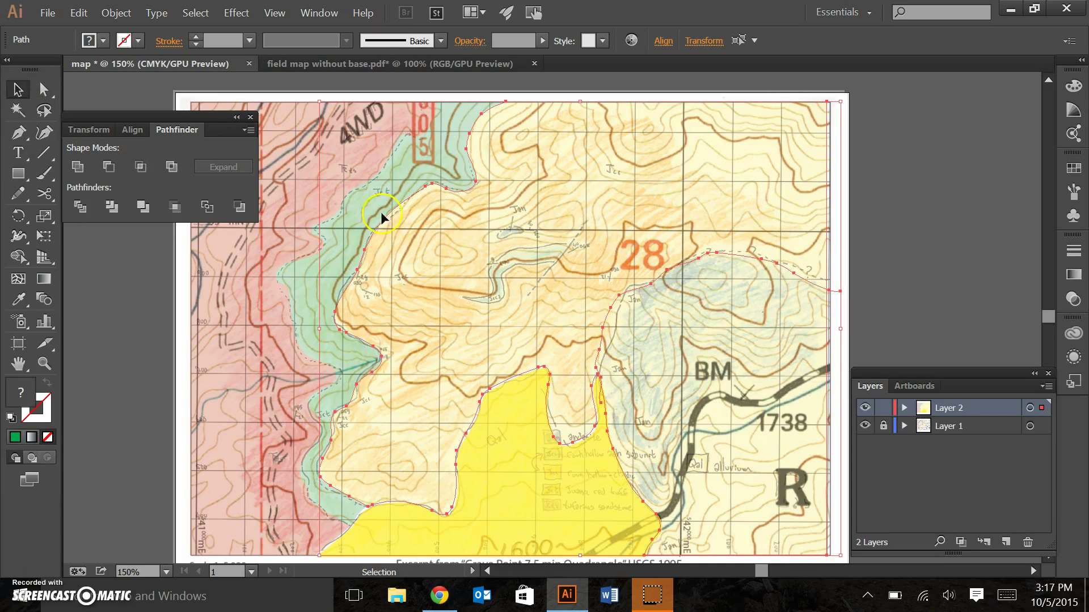
{"action": "left_click", "coordinate": [79, 207]}
{"action": "right_click", "coordinate": [765, 280]}
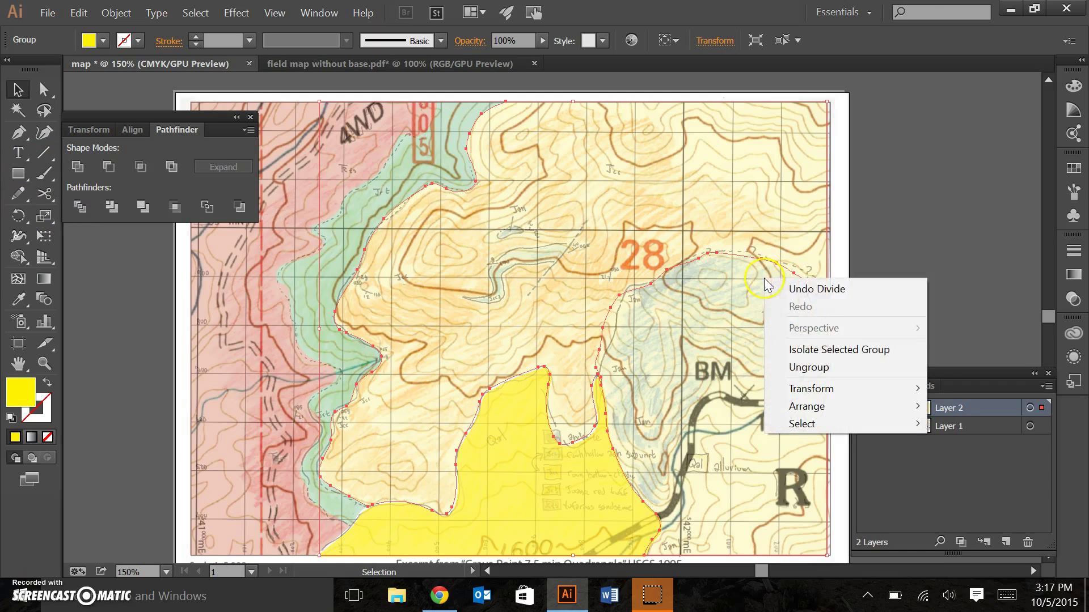
{"action": "left_click", "coordinate": [807, 366]}
Fill the eastern divided piece blue
{"action": "left_click", "coordinate": [860, 267]}
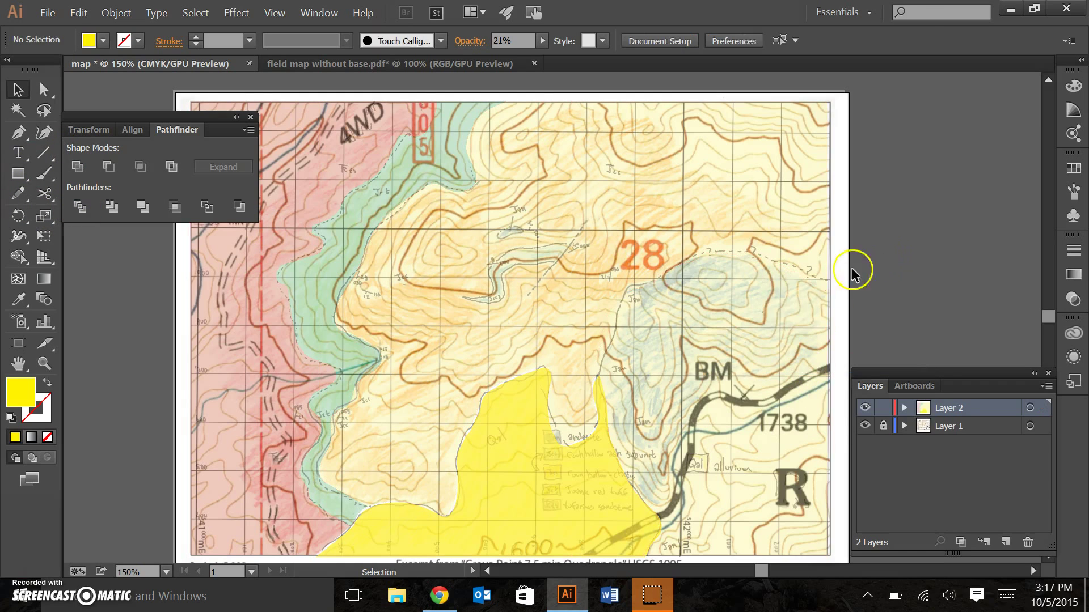
{"action": "left_click", "coordinate": [763, 305]}
{"action": "left_click", "coordinate": [102, 40]}
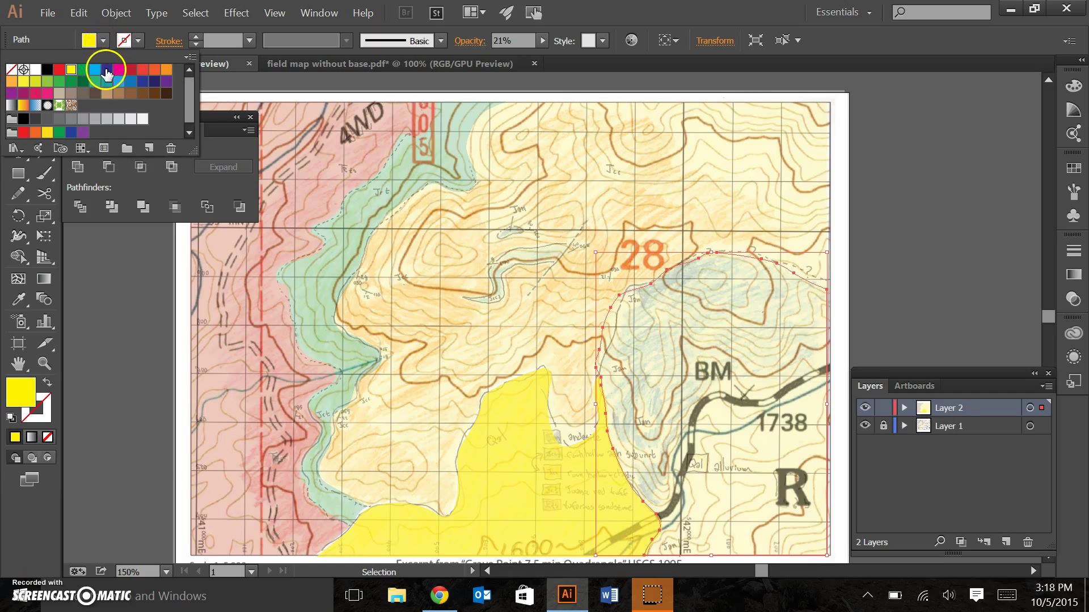
{"action": "left_click", "coordinate": [107, 74]}
{"action": "left_click", "coordinate": [109, 297]}
{"action": "left_click", "coordinate": [121, 296]}
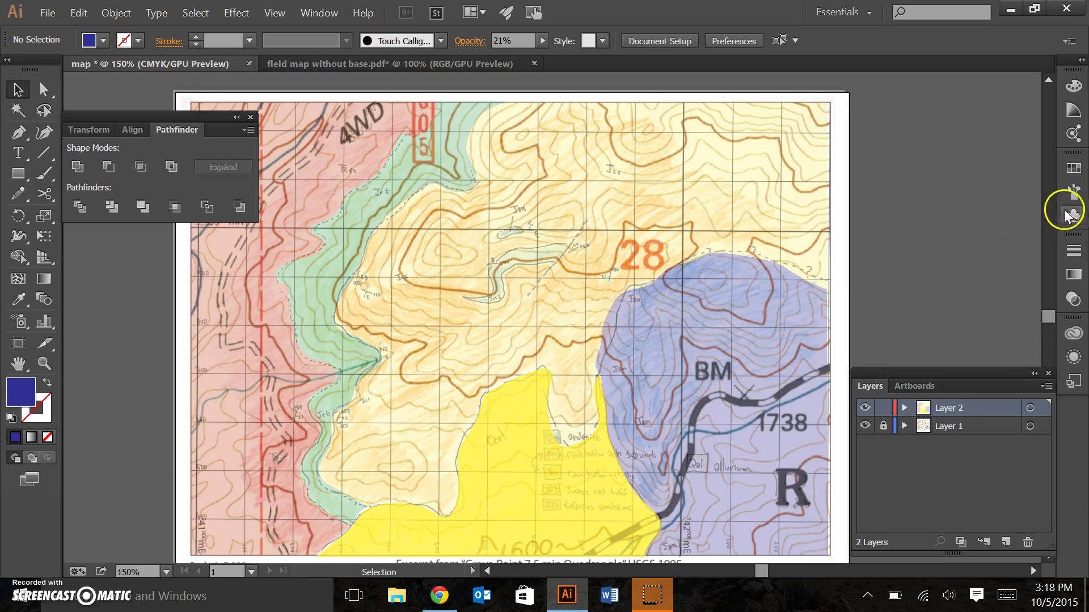
Toggle the base map layer off and on, then nudge the yellow polygon left
{"action": "left_click", "coordinate": [865, 426]}
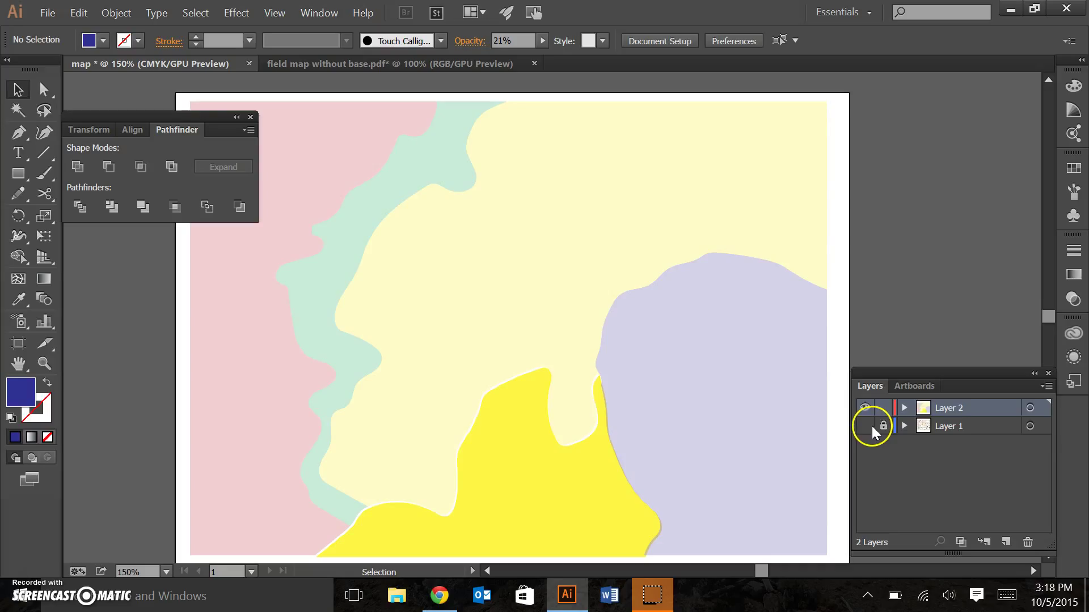
{"action": "left_click", "coordinate": [864, 426]}
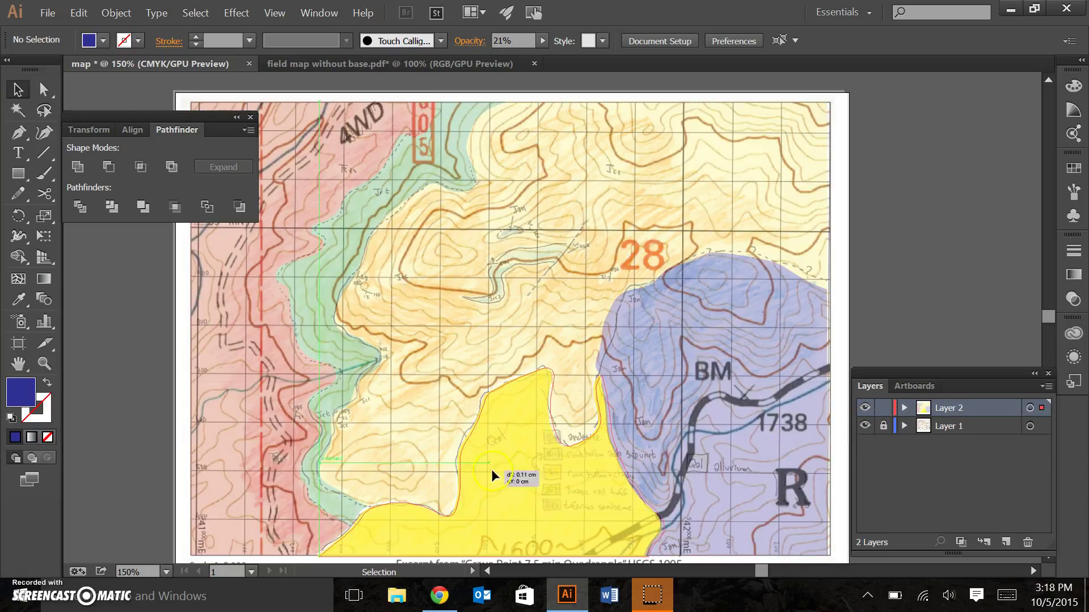
{"action": "left_click", "coordinate": [491, 468]}
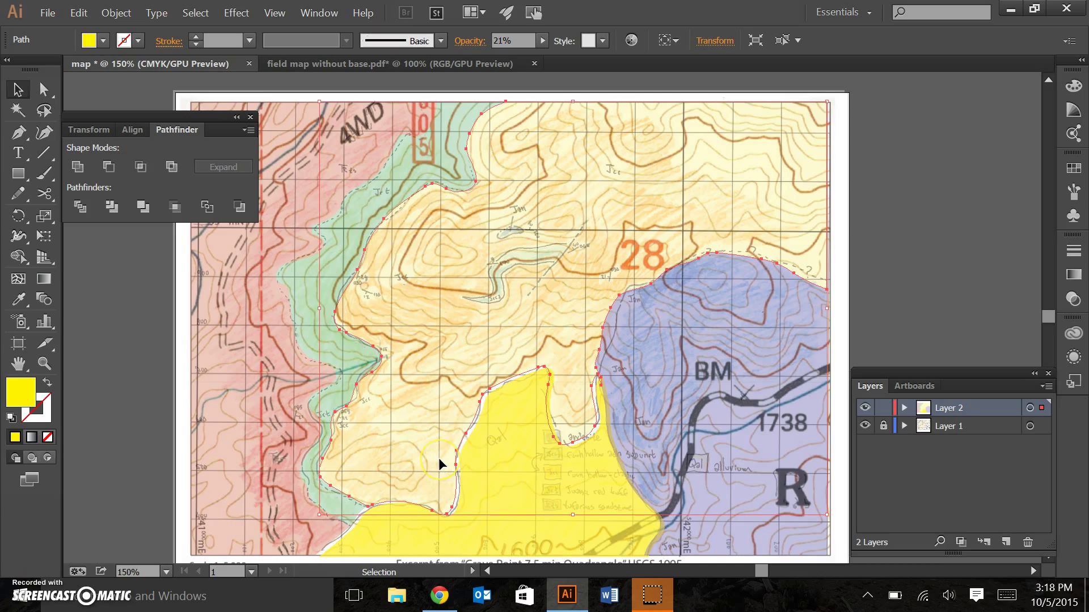
{"action": "left_click", "coordinate": [665, 488]}
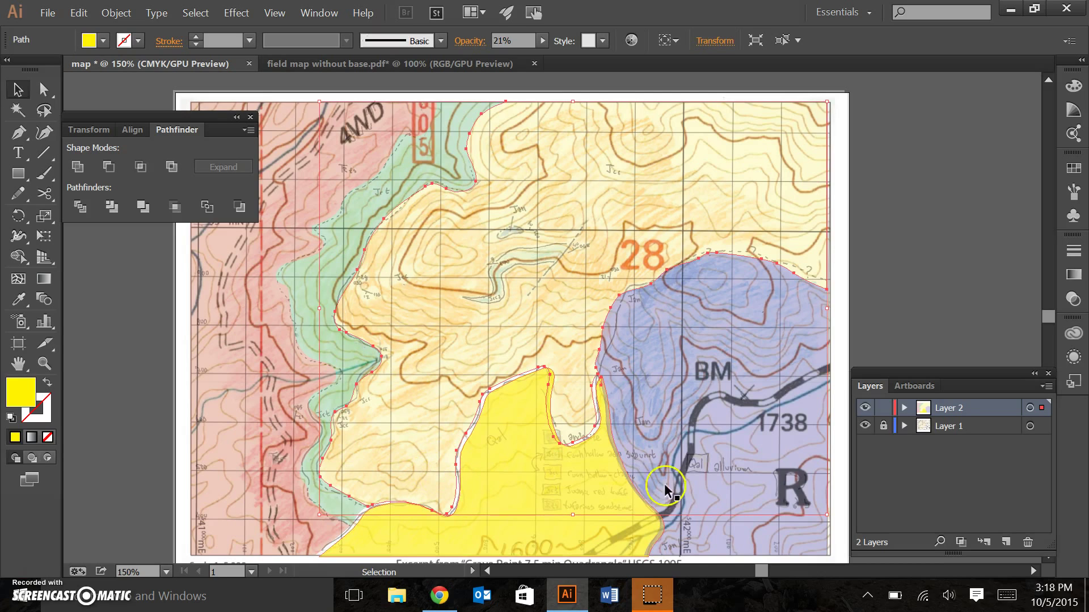
{"action": "left_click", "coordinate": [570, 492]}
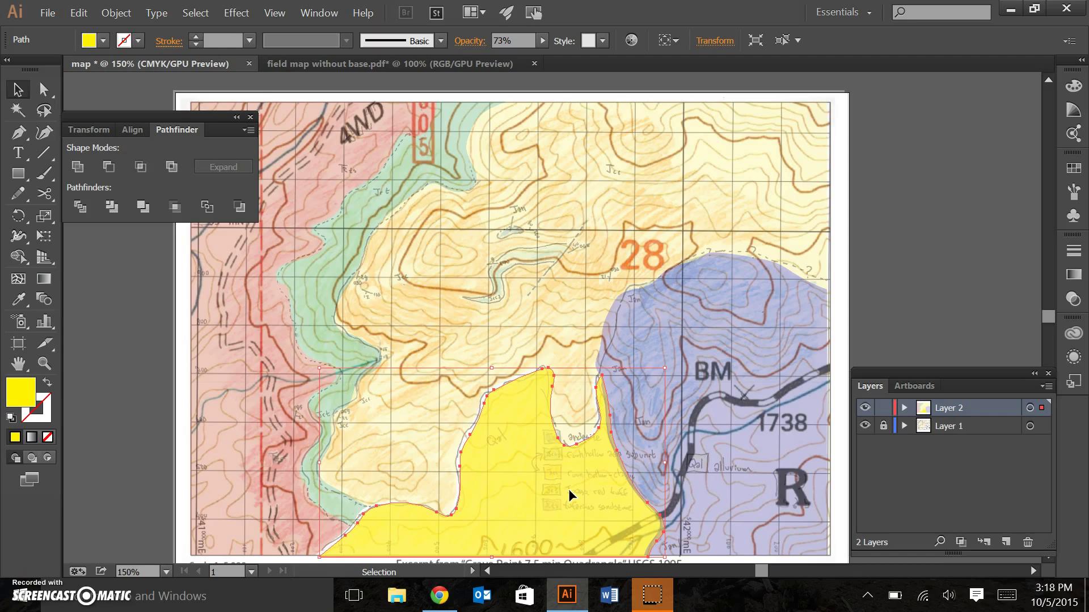
{"action": "key", "text": "Left"}
{"action": "key", "text": "Left"}
{"action": "key", "text": "Left"}
{"action": "key", "text": "Left"}
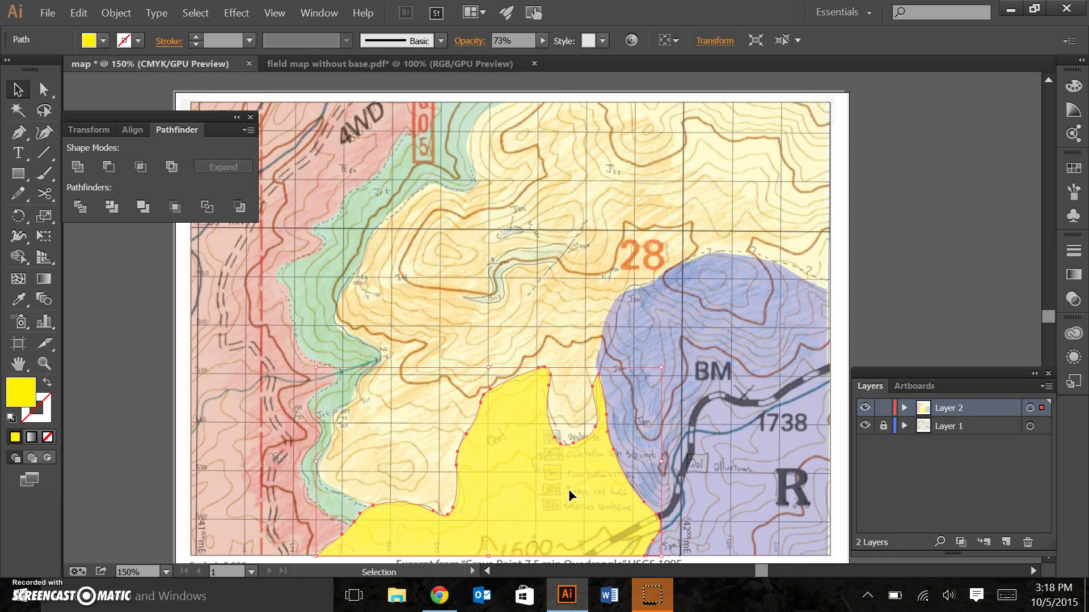
Nudge the yellow polygon up and fill the large tan unit orange
{"action": "key", "text": "Up"}
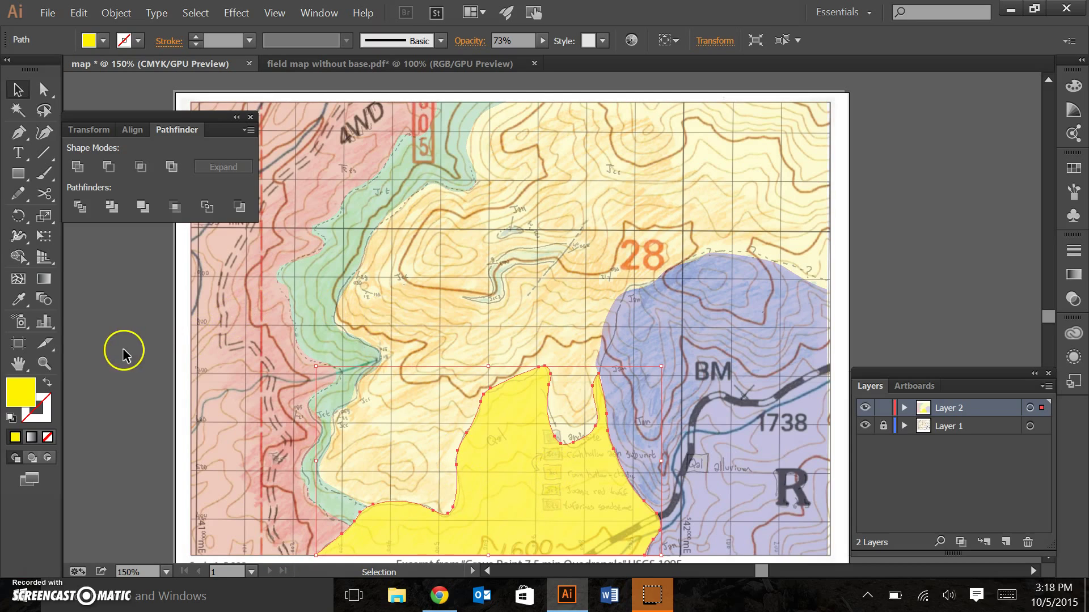
{"action": "left_click", "coordinate": [119, 355]}
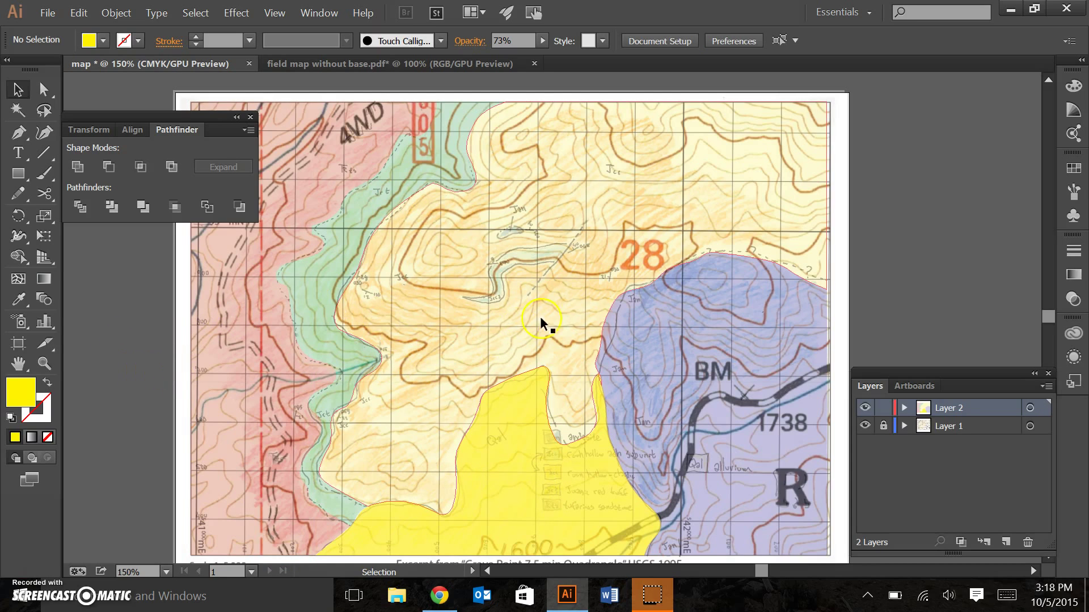
{"action": "left_click", "coordinate": [577, 297]}
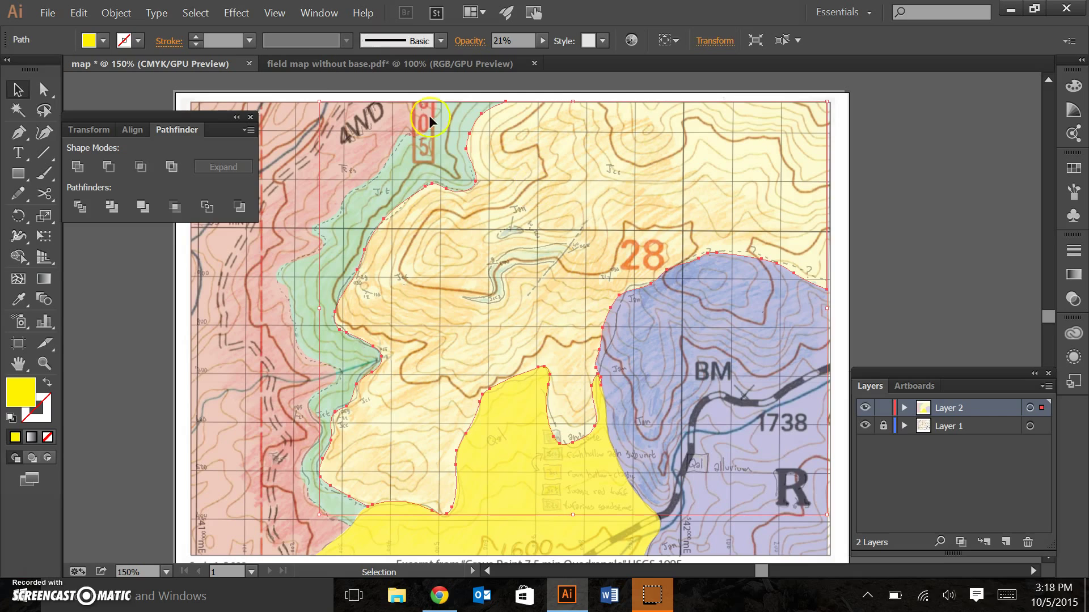
{"action": "left_click", "coordinate": [103, 40]}
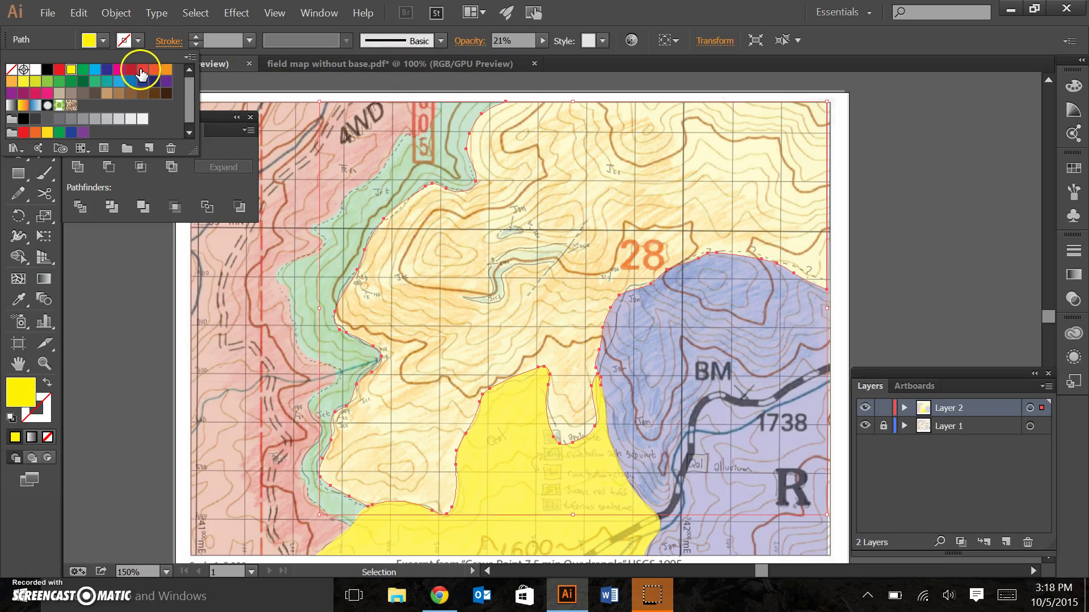
{"action": "left_click", "coordinate": [166, 69]}
{"action": "left_click", "coordinate": [141, 312]}
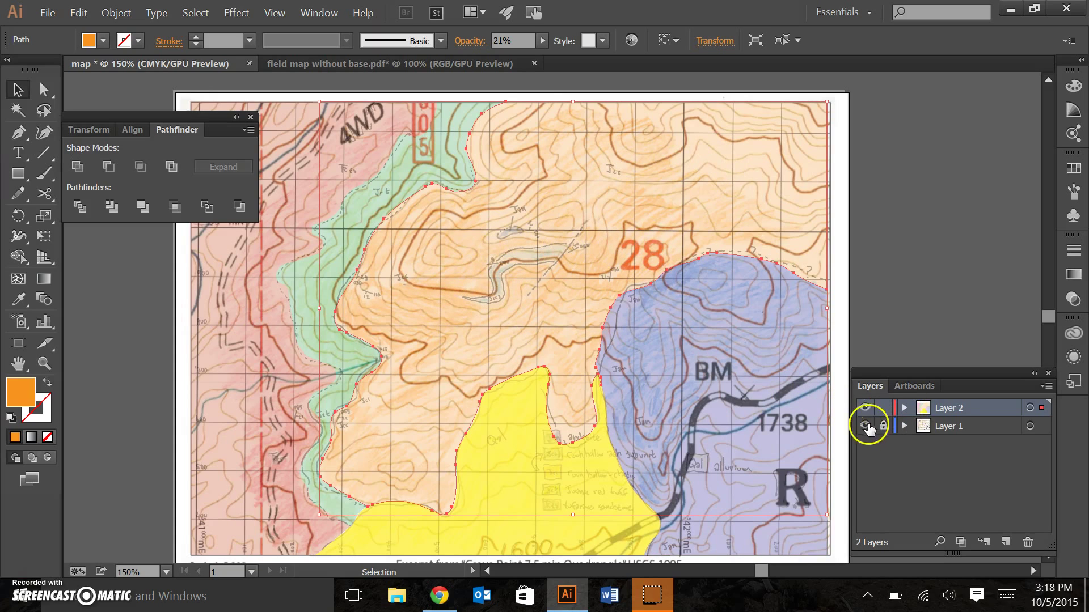
Lock and hide the coloured-units layer, then activate and unlock the base map layer
{"action": "left_click", "coordinate": [883, 408]}
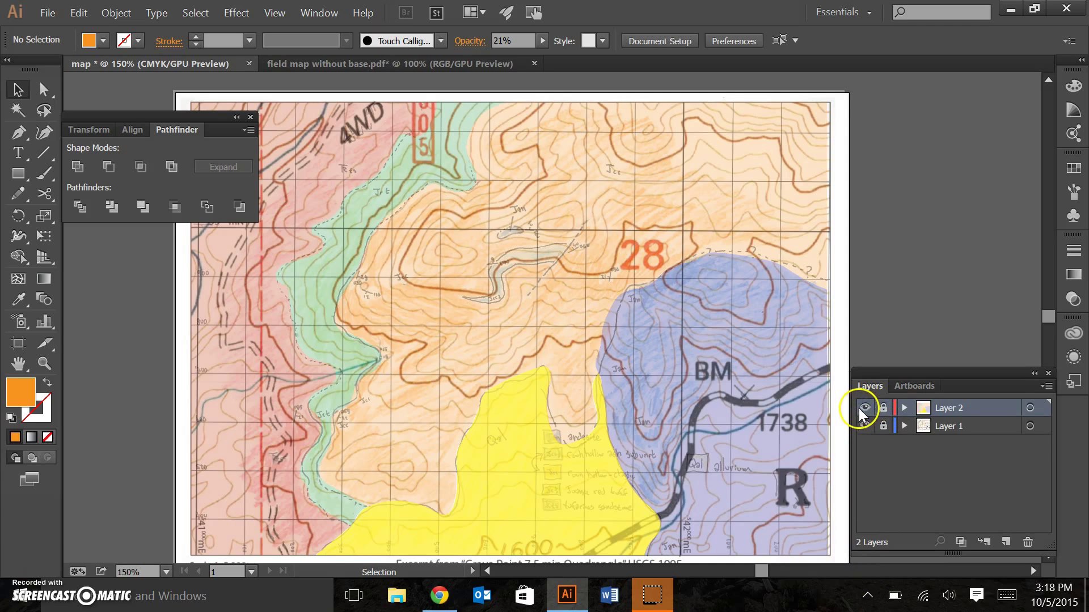
{"action": "left_click", "coordinate": [865, 408]}
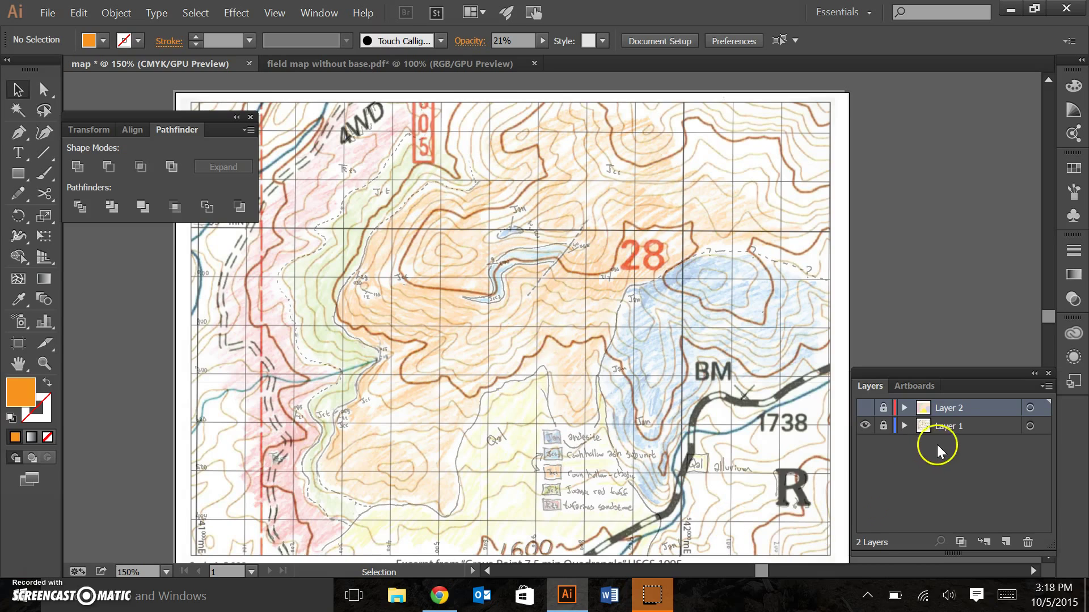
{"action": "left_click", "coordinate": [952, 425]}
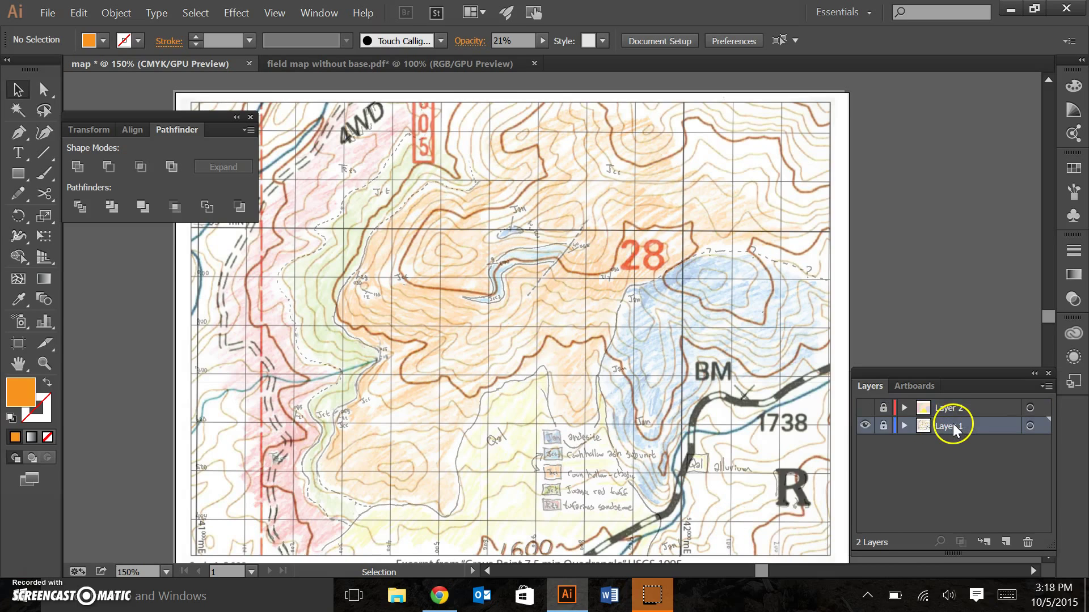
{"action": "left_click", "coordinate": [883, 426]}
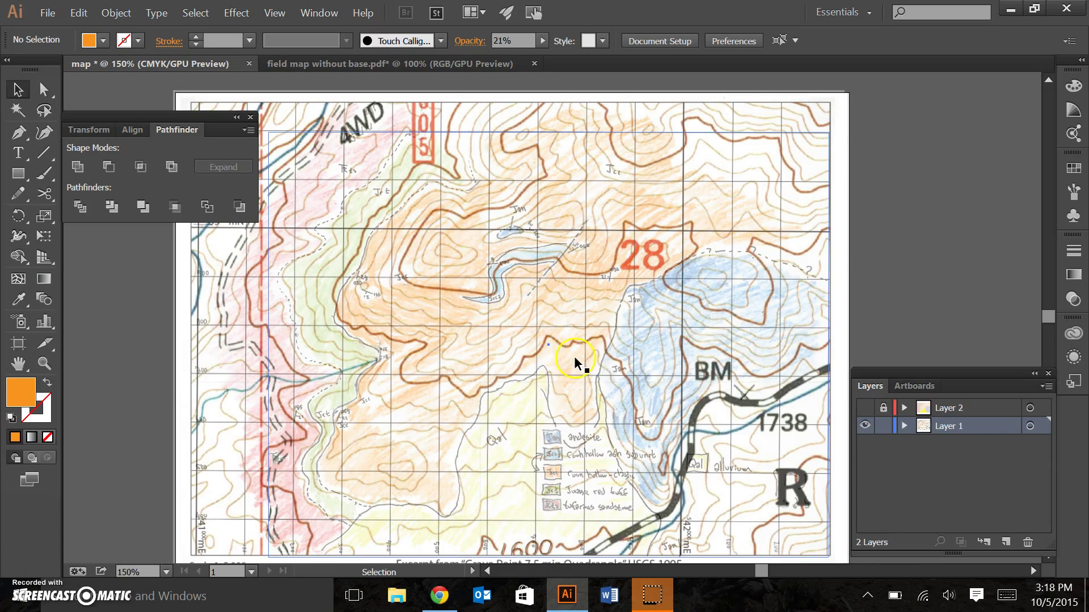
Delete the scanned sketch group, undo it, show the units layer and relock the base map
{"action": "left_click", "coordinate": [559, 388]}
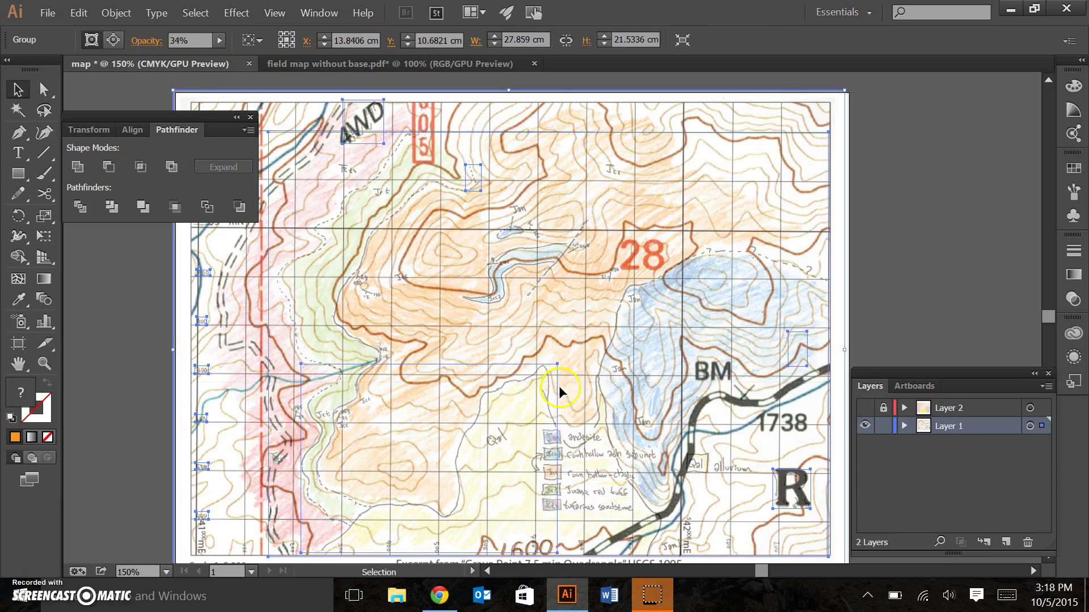
{"action": "key", "text": "Delete"}
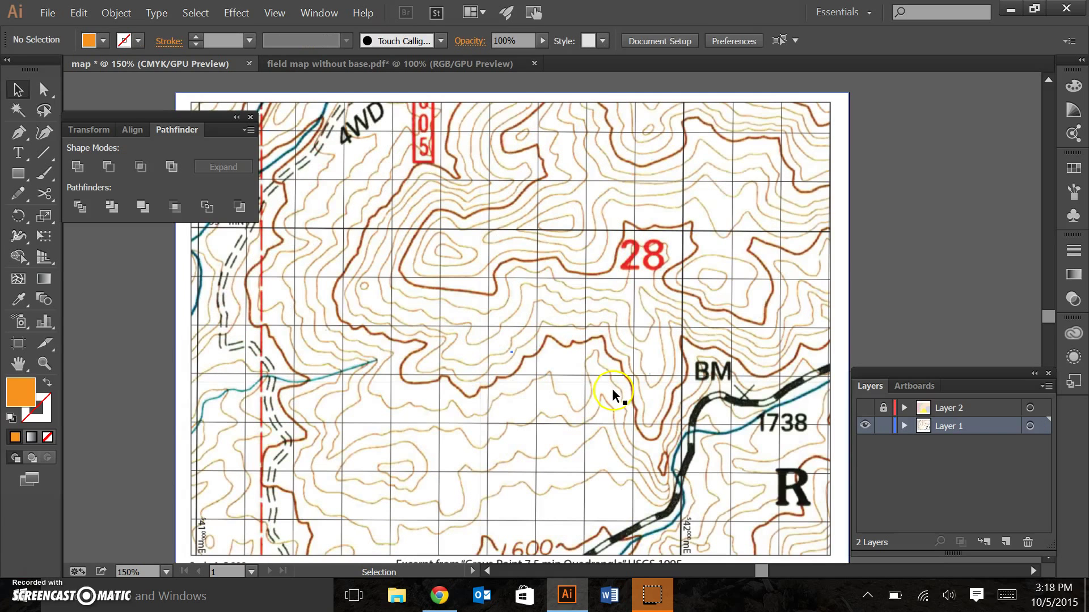
{"action": "left_click", "coordinate": [865, 409]}
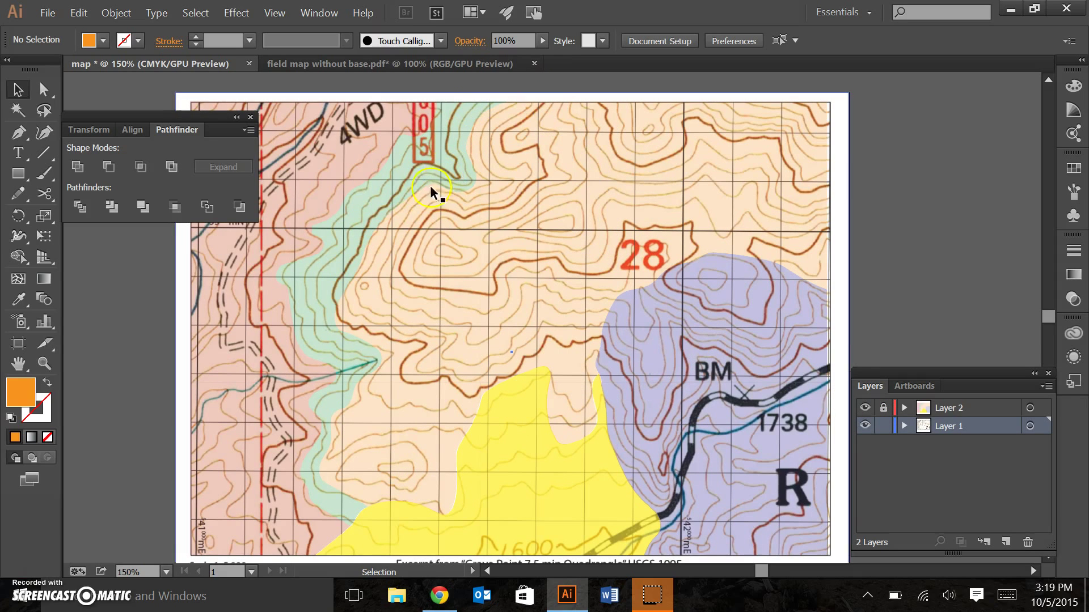
{"action": "left_click", "coordinate": [865, 407]}
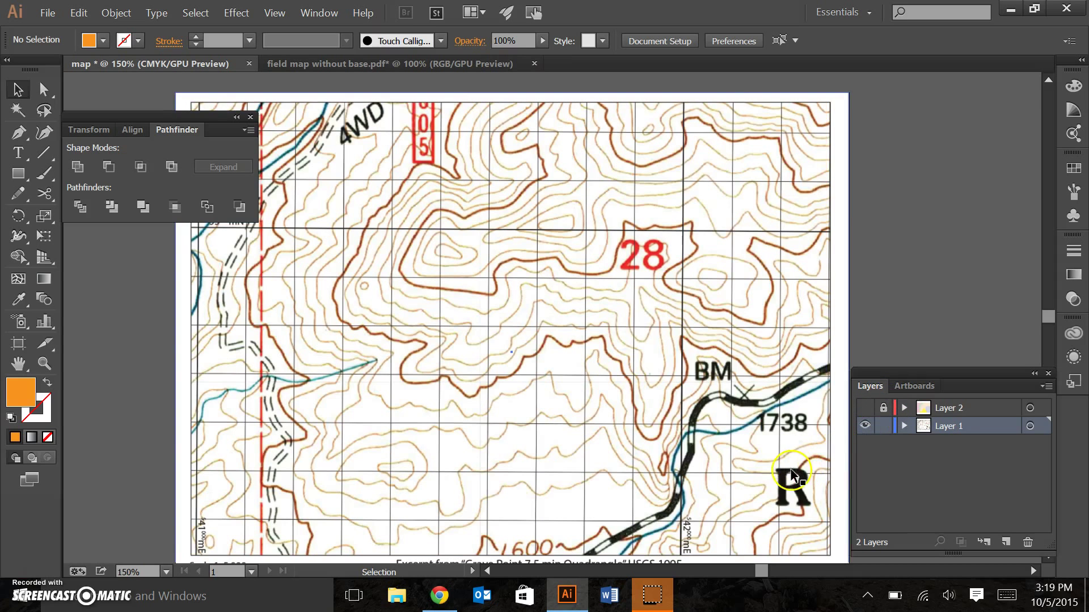
{"action": "key", "text": "ctrl+z"}
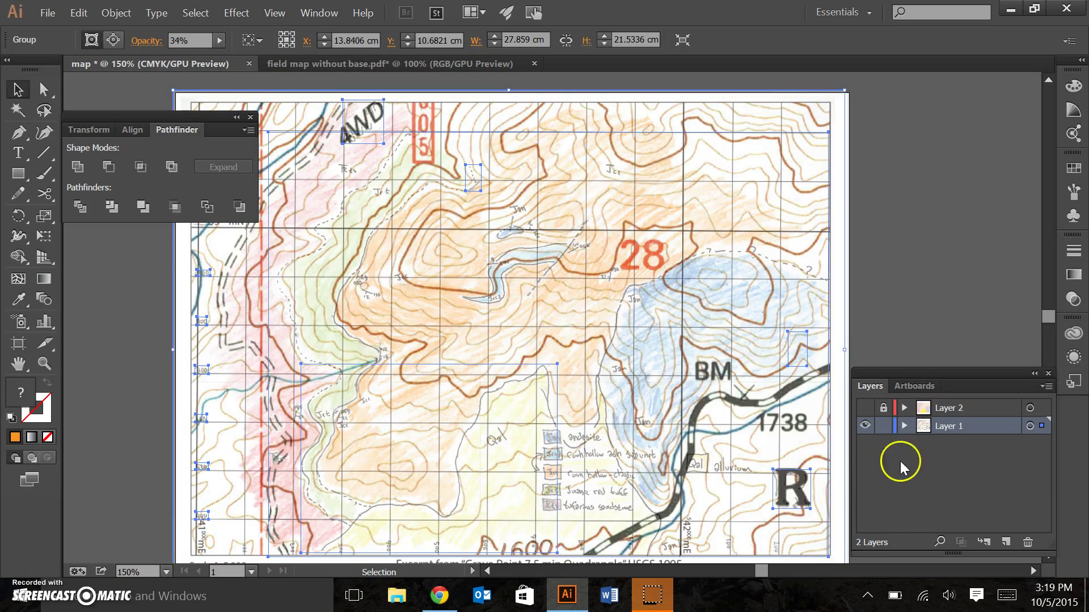
{"action": "left_click", "coordinate": [865, 408]}
{"action": "left_click", "coordinate": [882, 426]}
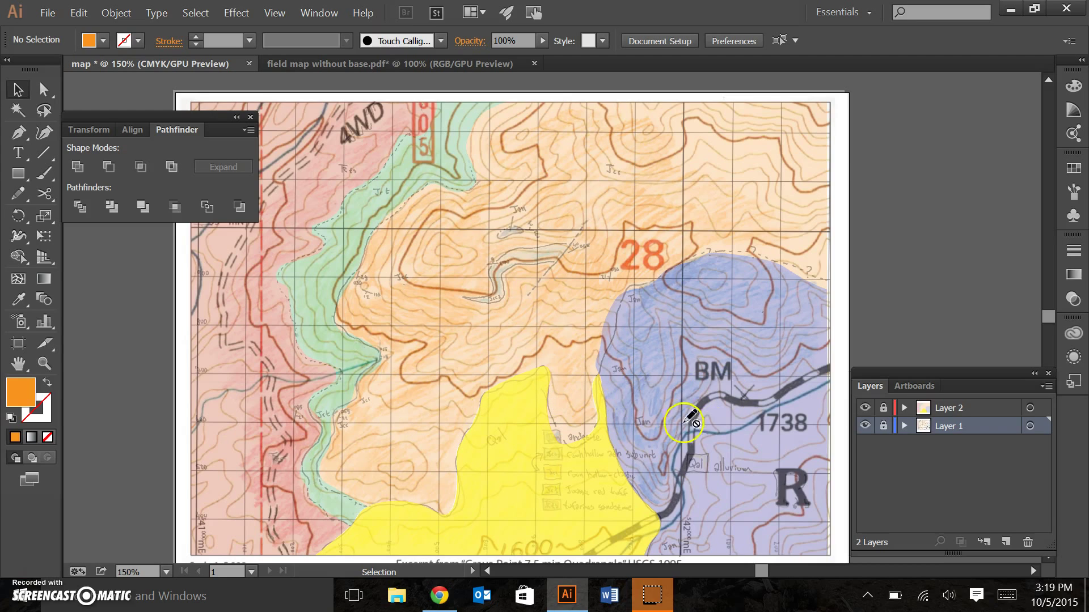
Hide the base map layer and unlock and activate Layer 2
{"action": "left_click", "coordinate": [865, 425]}
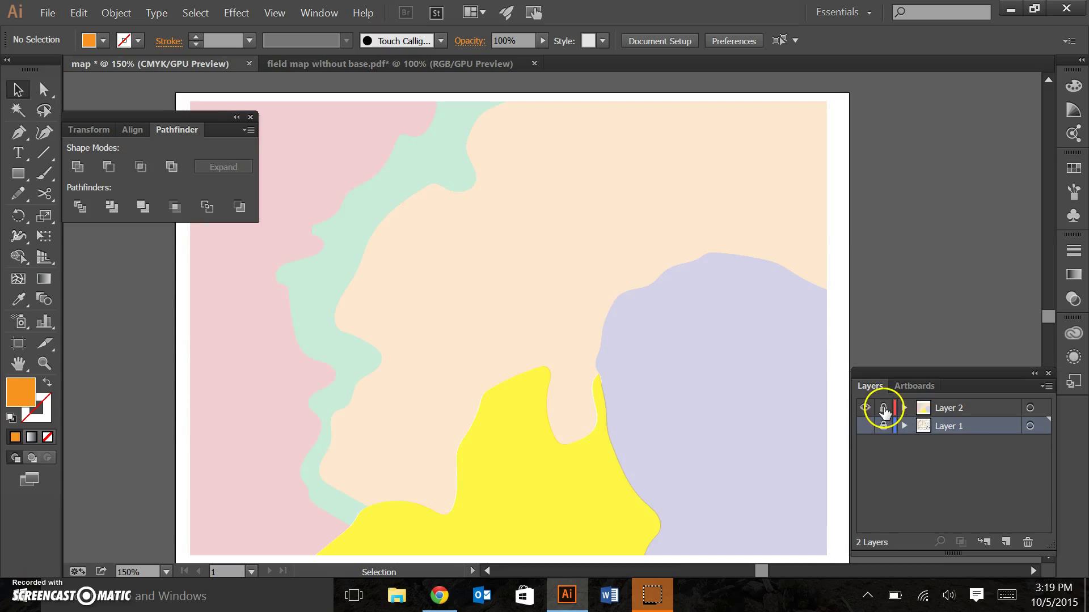
{"action": "left_click", "coordinate": [883, 410]}
{"action": "left_click", "coordinate": [939, 408]}
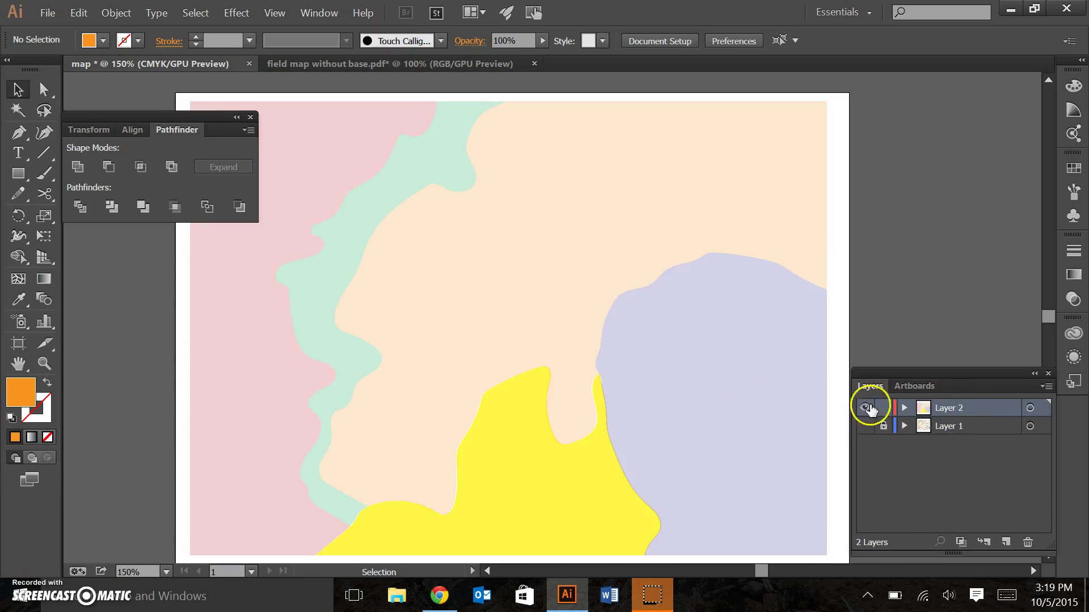
Select the beige unit shape on its own
{"action": "left_click", "coordinate": [433, 311]}
{"action": "left_click", "coordinate": [922, 217]}
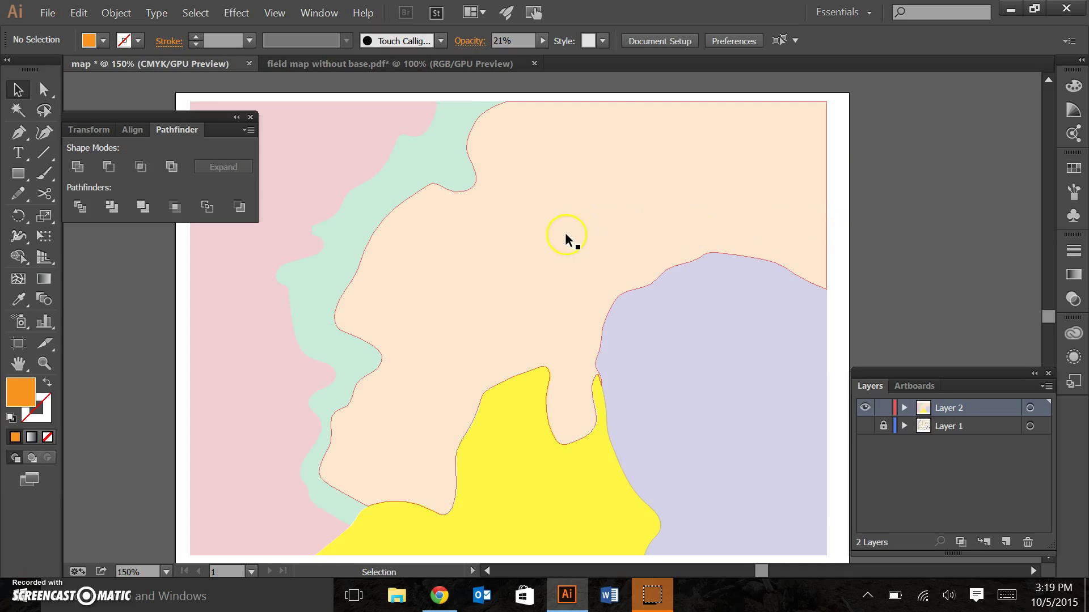
{"action": "left_click", "coordinate": [546, 241]}
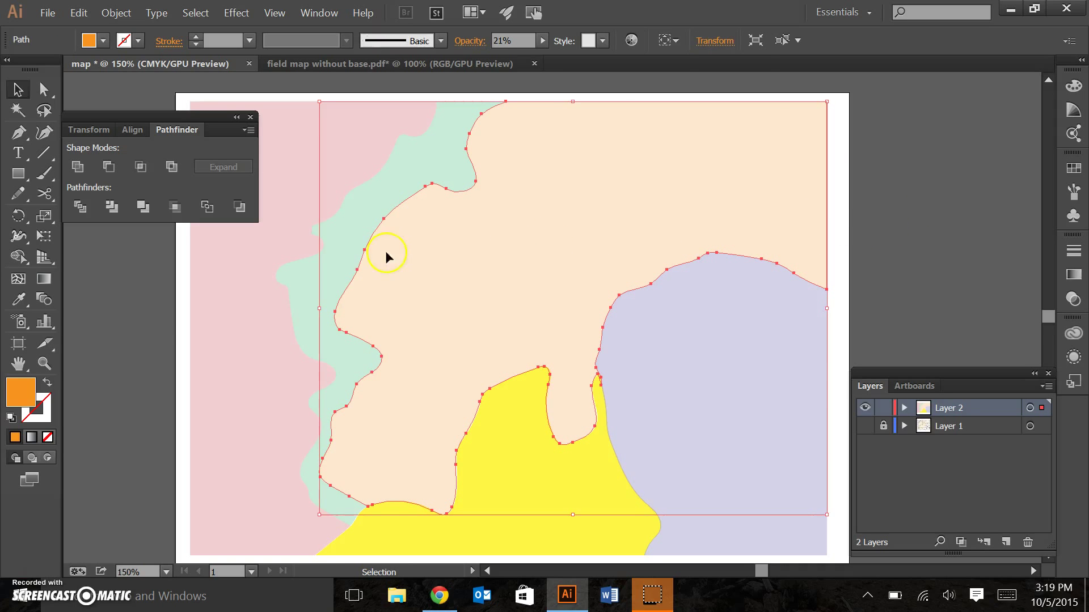
{"action": "left_click", "coordinate": [339, 248], "text": "shift"}
{"action": "left_click", "coordinate": [156, 330]}
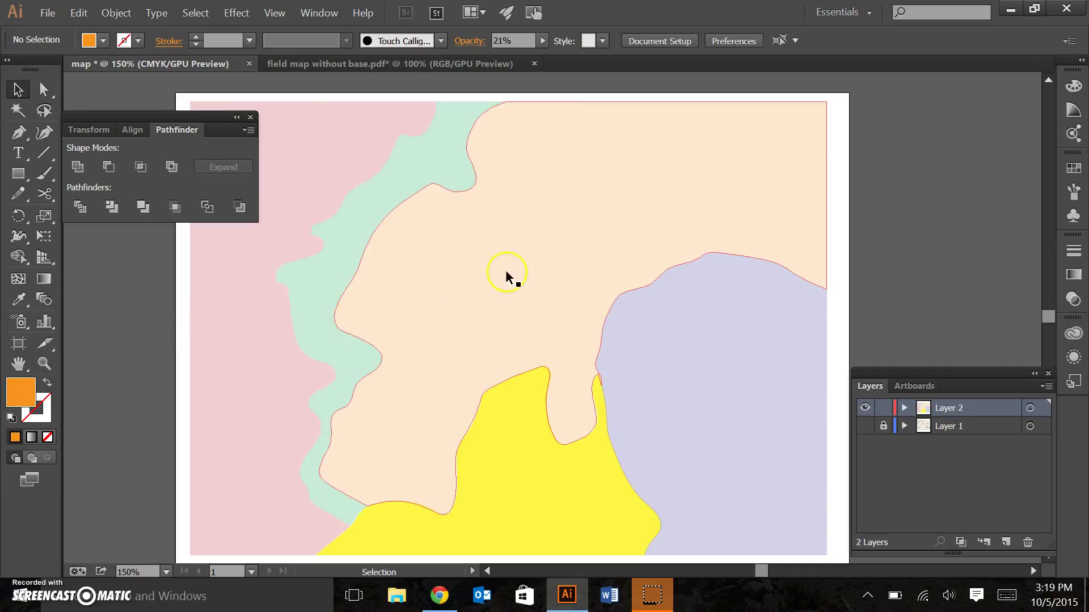
{"action": "left_click", "coordinate": [491, 275]}
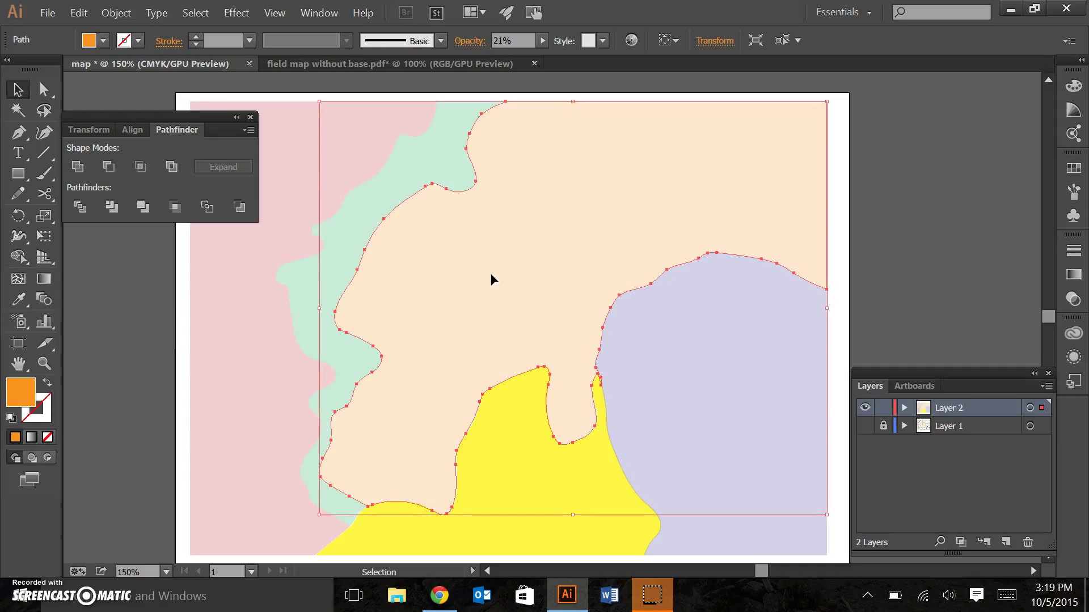
Paste a copy of the beige shape and try repositioning it, undoing the last move
{"action": "key", "text": "ctrl"}
{"action": "key", "text": "ctrl"}
{"action": "key", "text": "ctrl+v"}
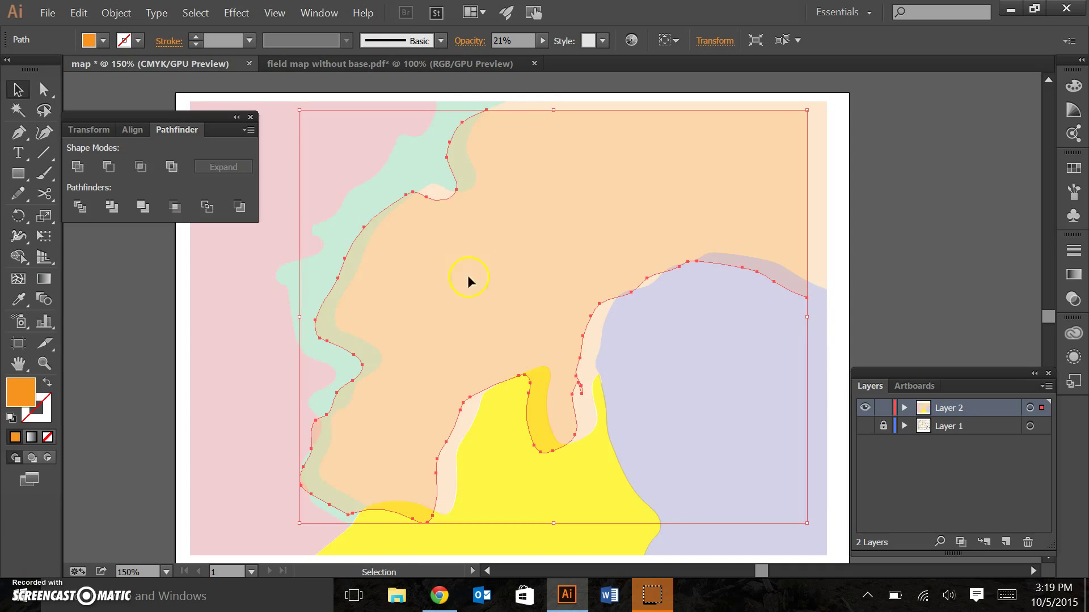
{"action": "left_click_drag", "start_coordinate": [512, 271], "coordinate": [589, 263]}
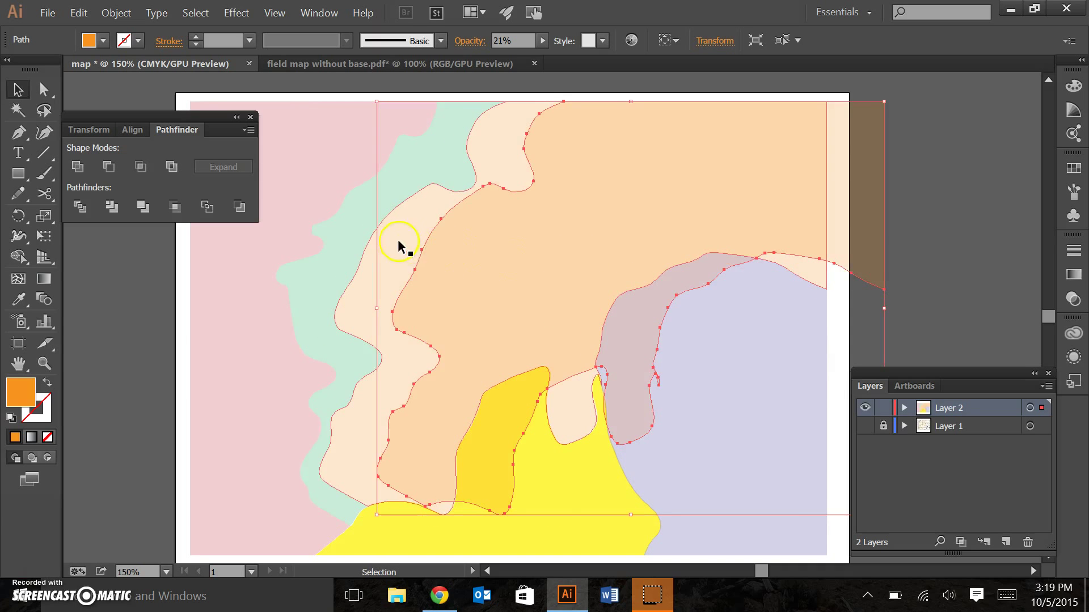
{"action": "left_click_drag", "start_coordinate": [396, 245], "coordinate": [392, 239]}
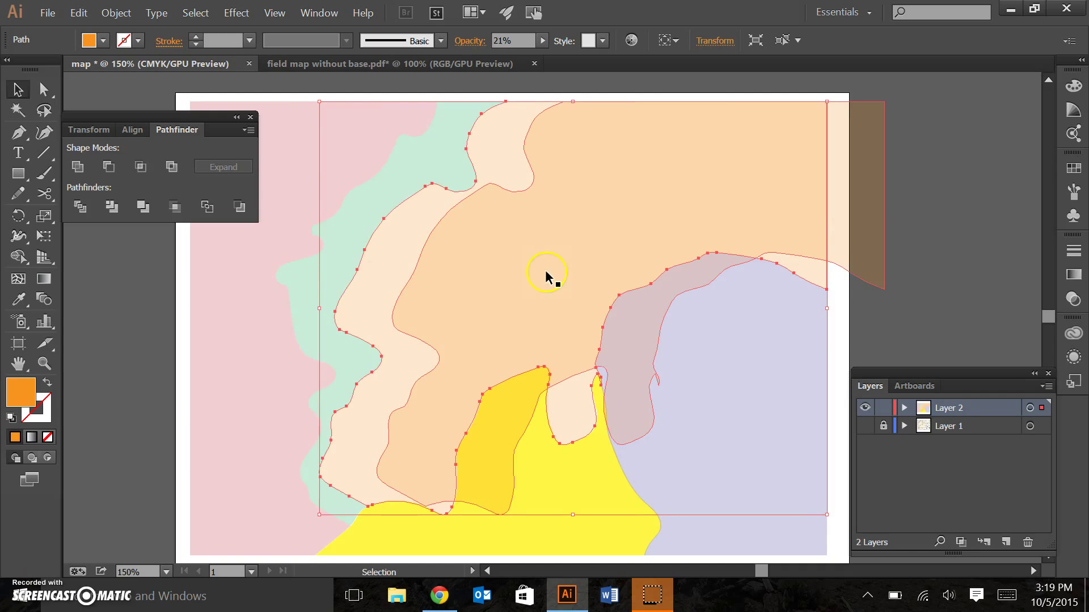
{"action": "key", "text": "ctrl+z"}
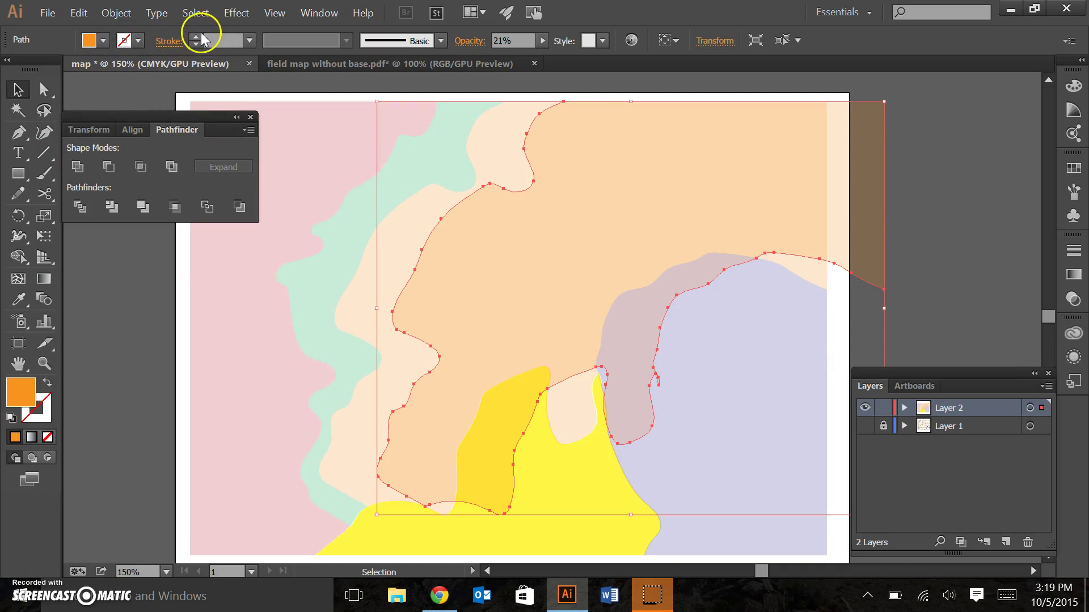
Give the traced outline a 1 pt stroke and raise its opacity to 100%
{"action": "left_click", "coordinate": [254, 41]}
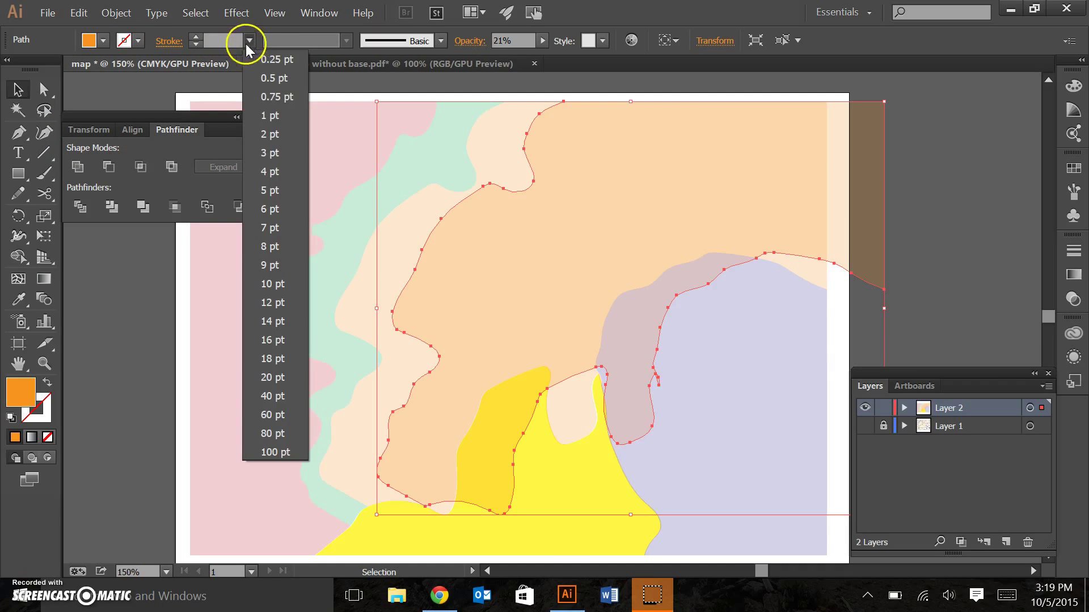
{"action": "left_click", "coordinate": [267, 108]}
{"action": "left_click", "coordinate": [107, 79]}
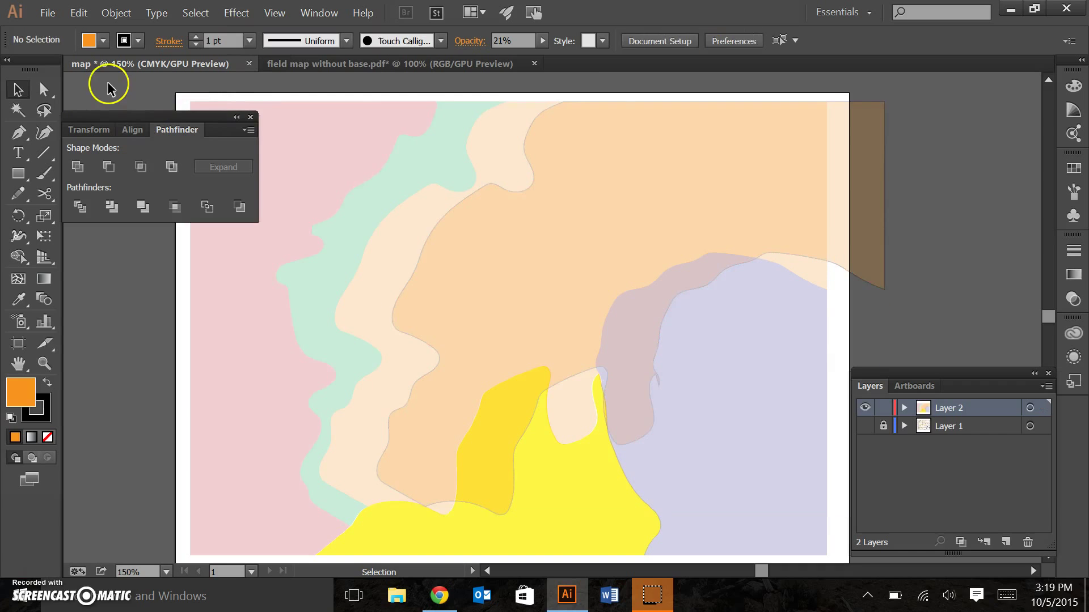
{"action": "left_click", "coordinate": [552, 240]}
{"action": "left_click", "coordinate": [542, 41]}
{"action": "left_click_drag", "start_coordinate": [485, 55], "coordinate": [569, 60]}
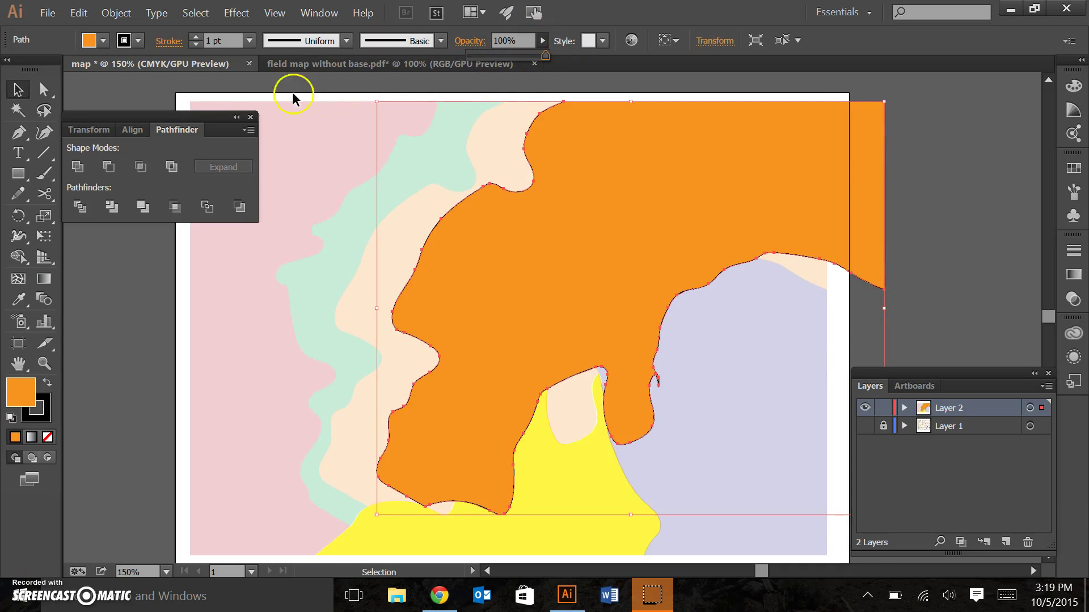
Set the outline's fill to None and shift it 2.39 cm left onto the unit boundaries
{"action": "left_click", "coordinate": [105, 41]}
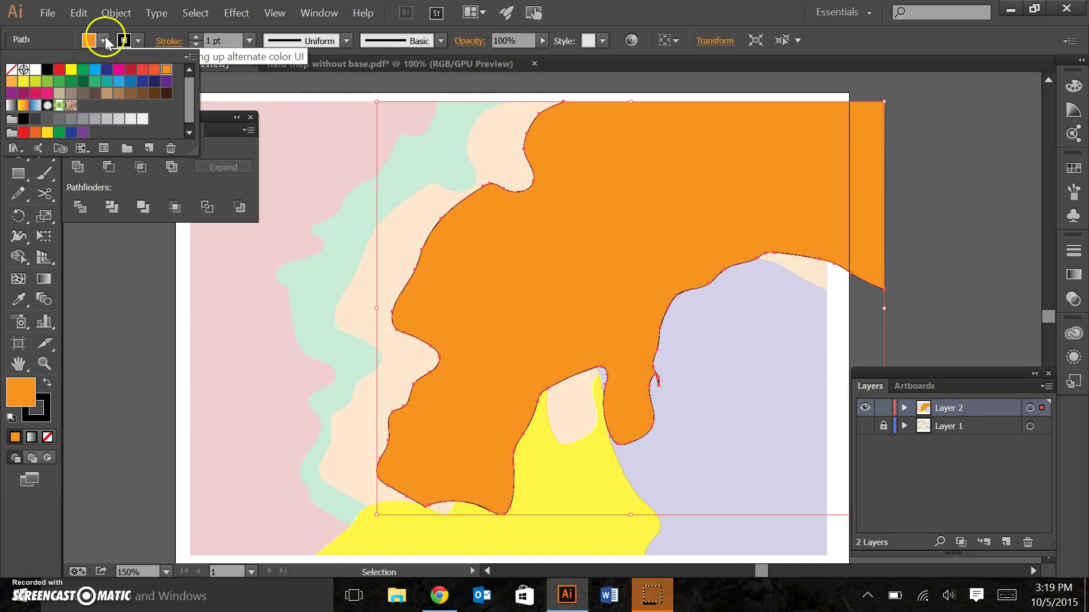
{"action": "left_click", "coordinate": [12, 69]}
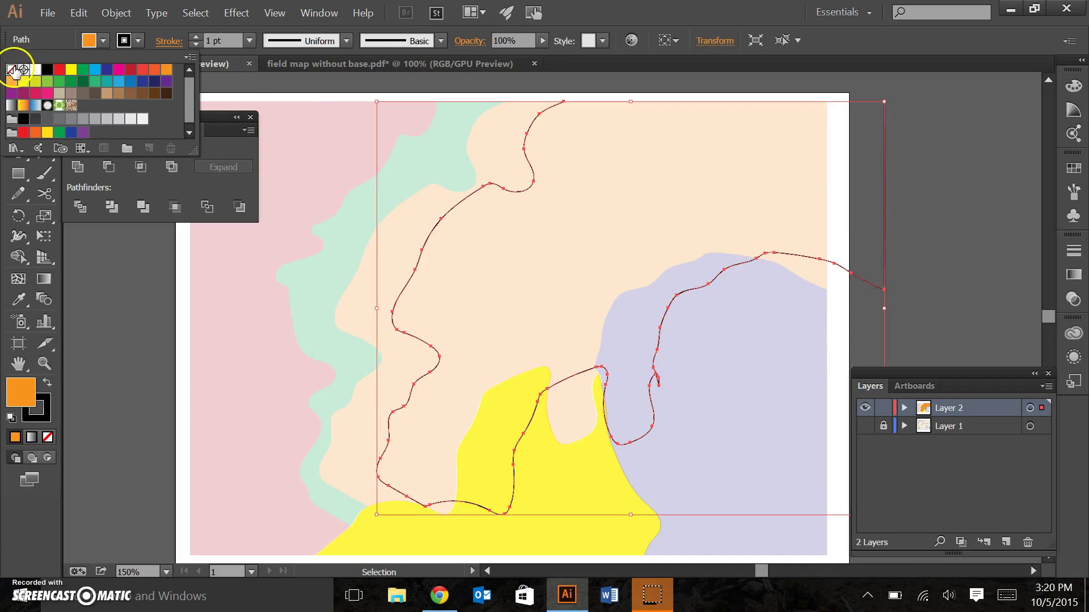
{"action": "left_click", "coordinate": [127, 286]}
{"action": "left_click", "coordinate": [859, 224]}
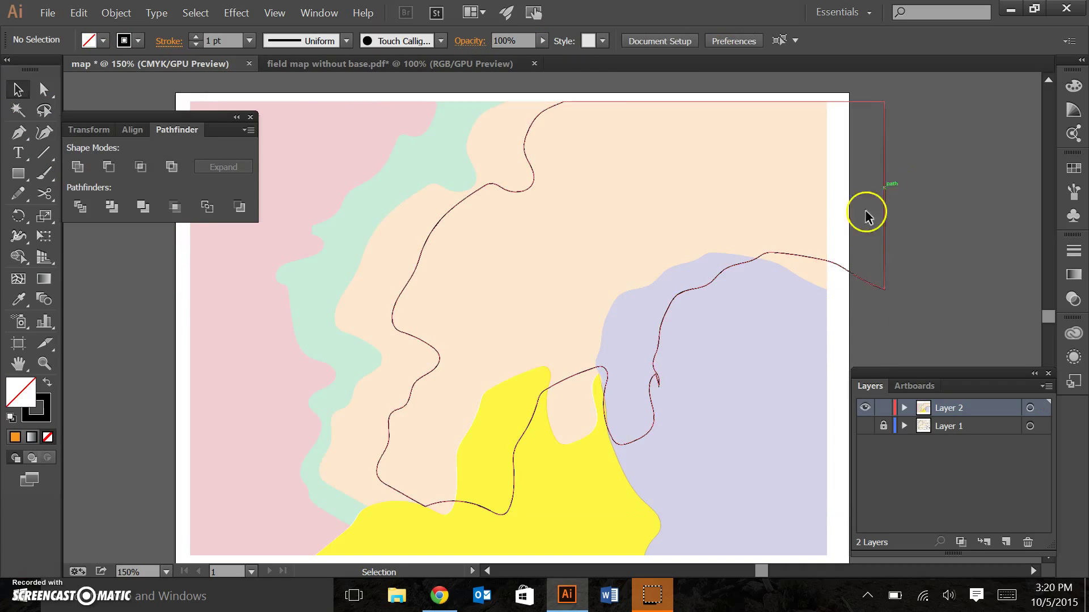
{"action": "left_click_drag", "start_coordinate": [822, 259], "coordinate": [760, 260]}
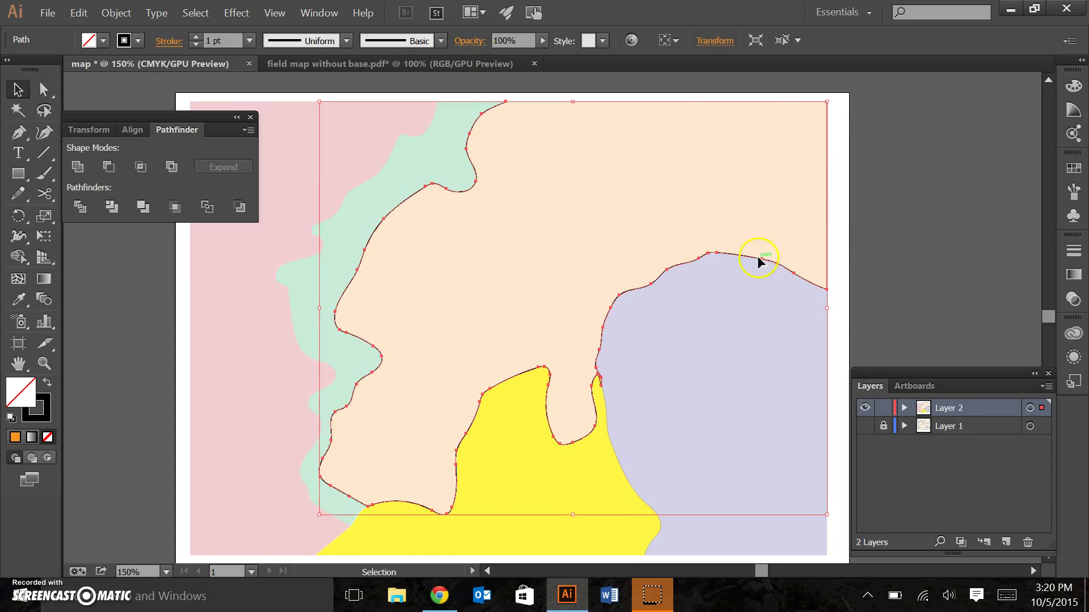
With the base map visible, cut the contact line at the green unit boundary and top map edge
{"action": "left_click", "coordinate": [914, 235]}
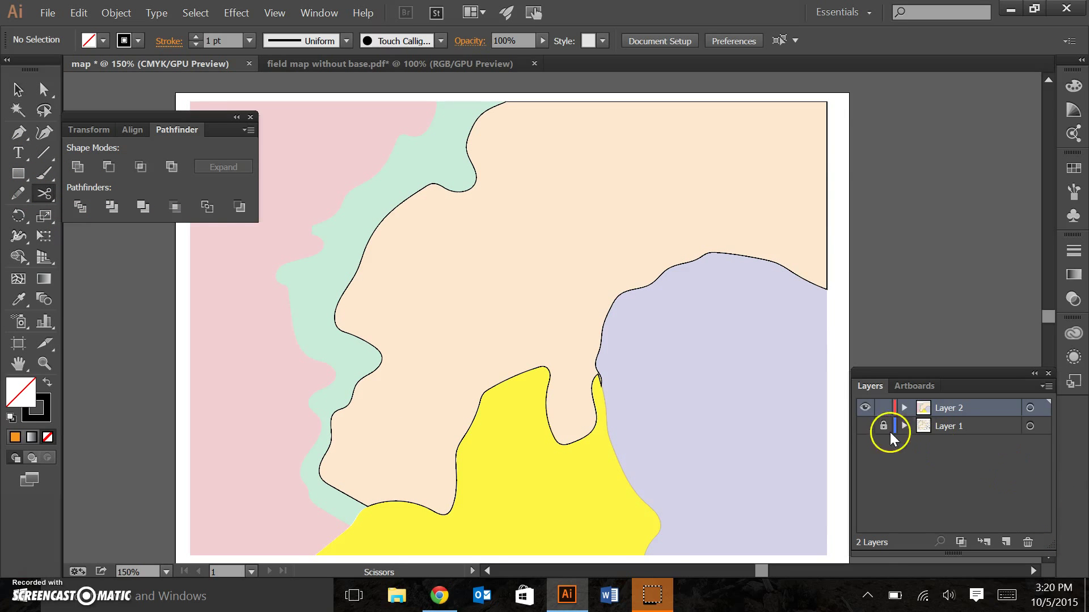
{"action": "left_click", "coordinate": [864, 426]}
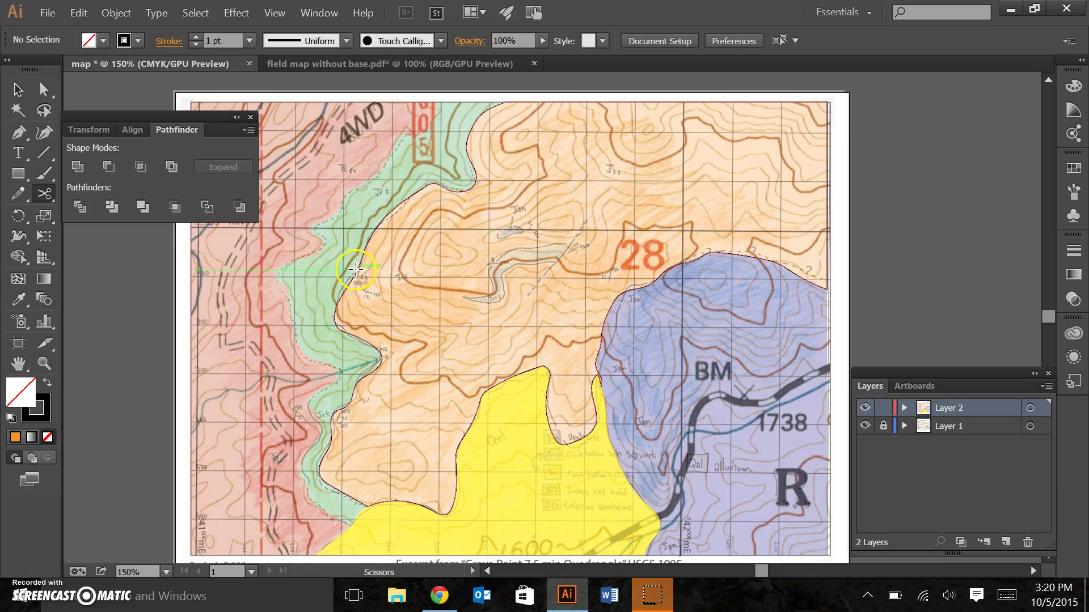
{"action": "left_click", "coordinate": [355, 266]}
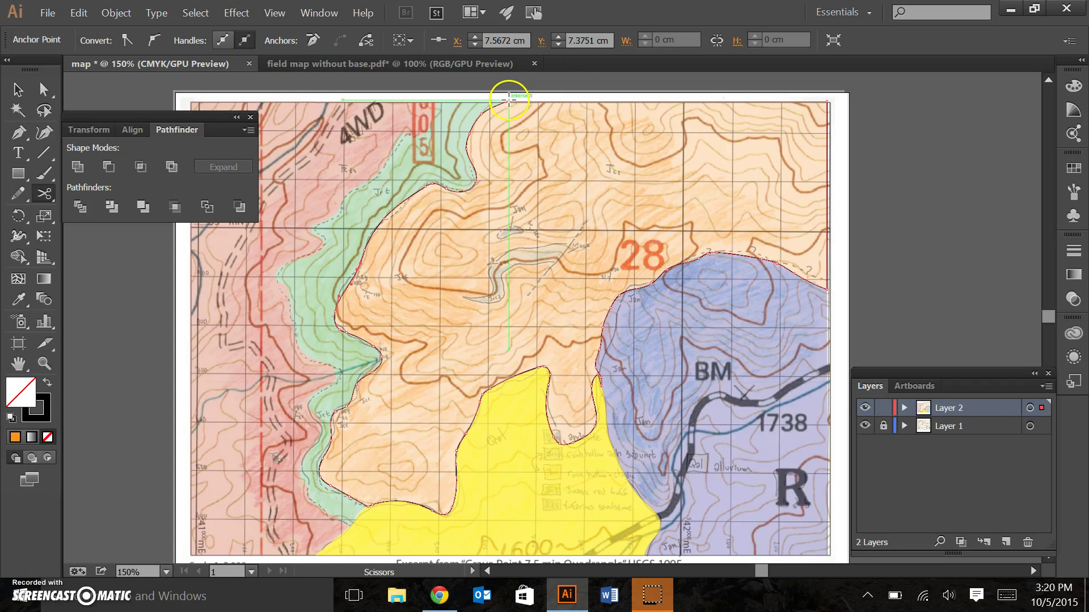
{"action": "left_click", "coordinate": [506, 101]}
{"action": "left_click", "coordinate": [18, 90]}
Hide the base map and give the cut upper contact piece a 12 pt dashed stroke
{"action": "left_click", "coordinate": [864, 426]}
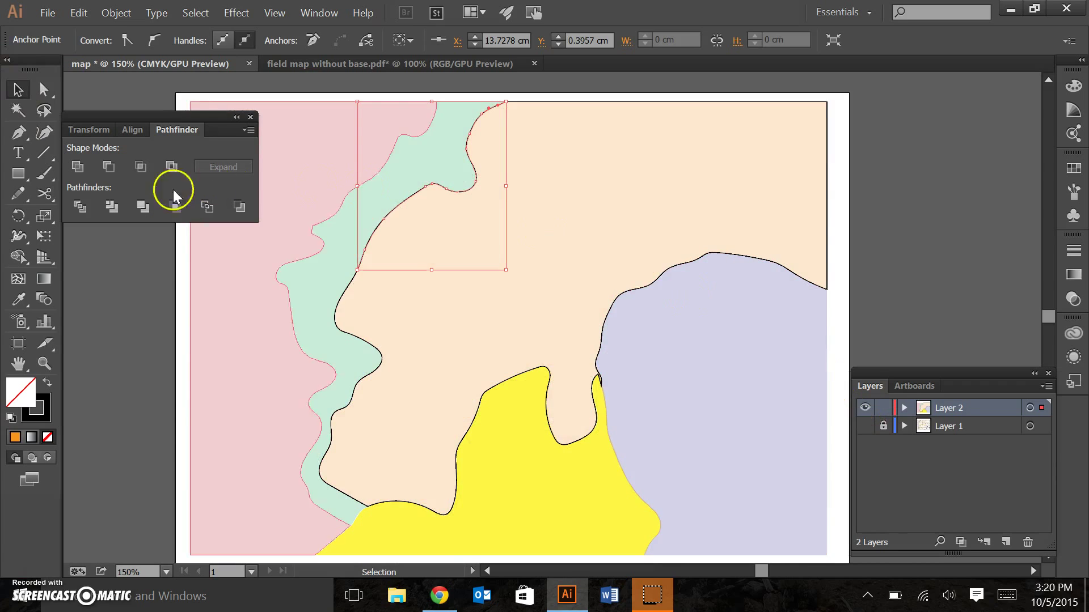
{"action": "left_click", "coordinate": [103, 326]}
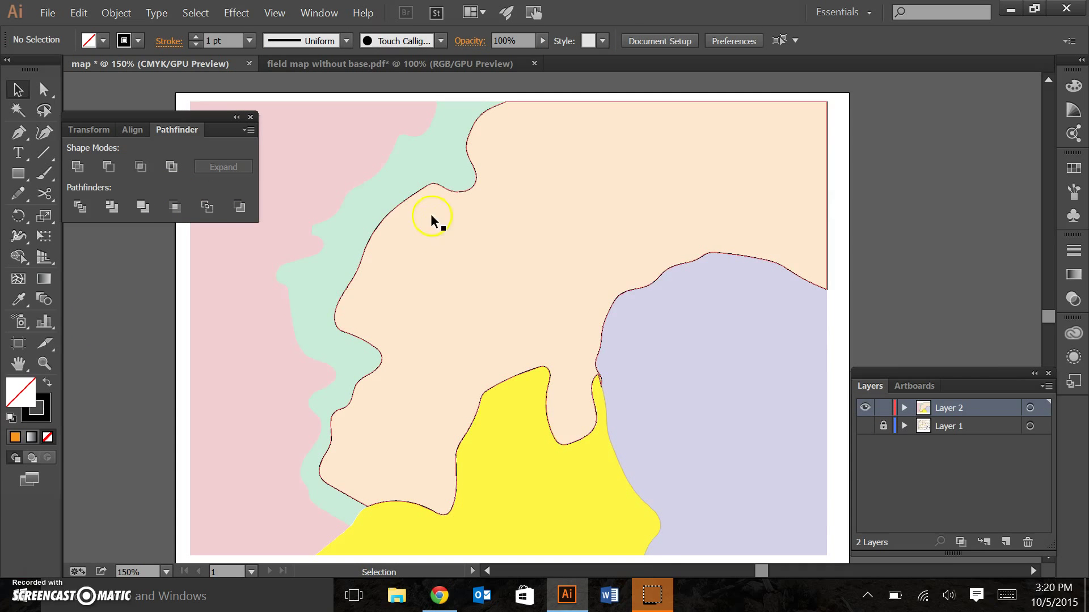
{"action": "left_click", "coordinate": [397, 205]}
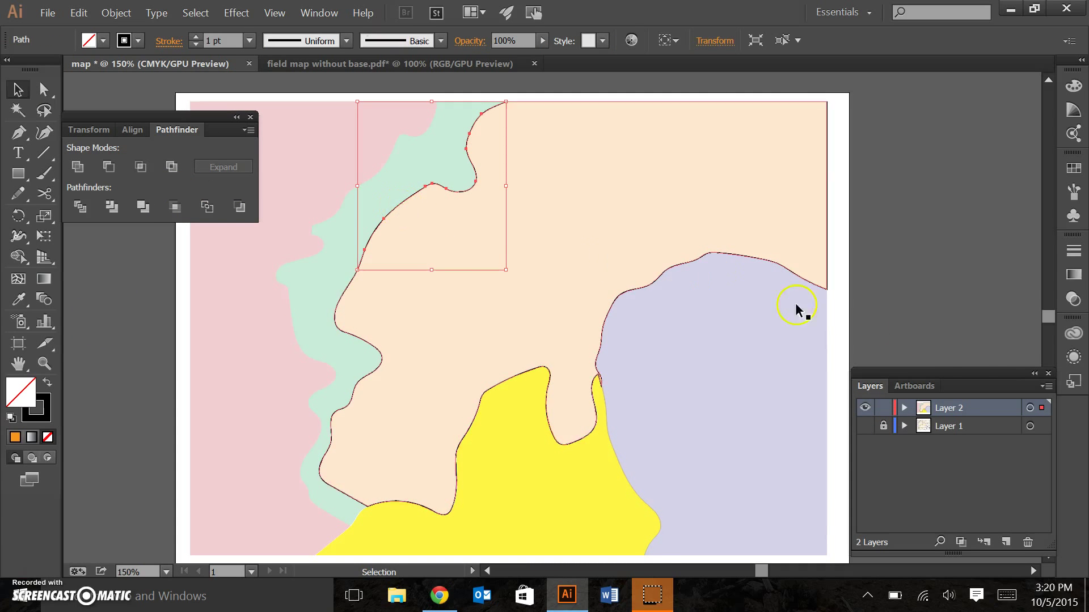
{"action": "left_click", "coordinate": [1072, 250]}
{"action": "left_click", "coordinate": [870, 356]}
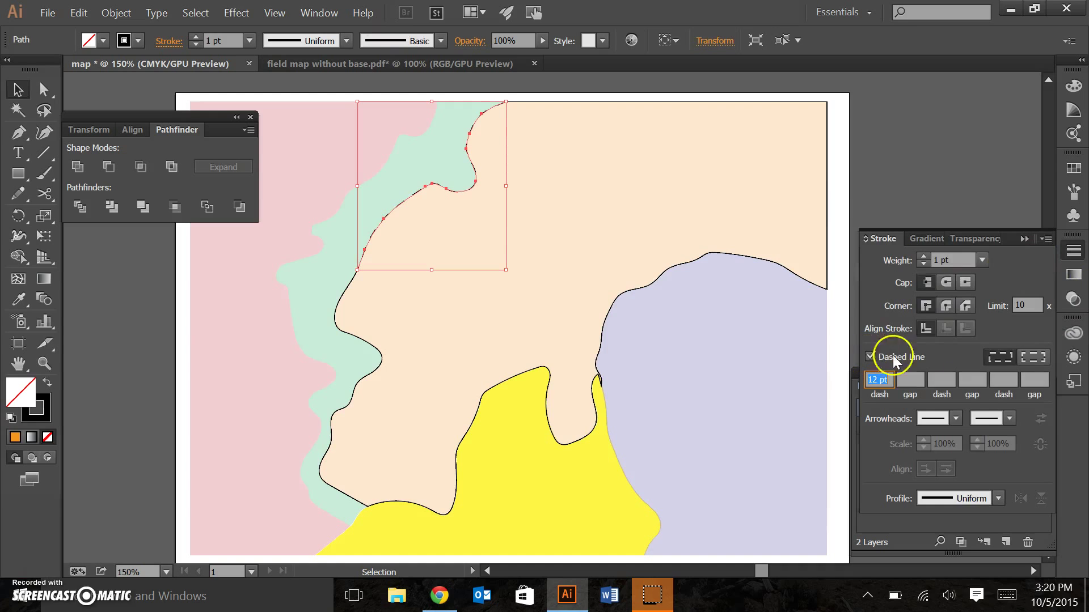
{"action": "left_click", "coordinate": [920, 195]}
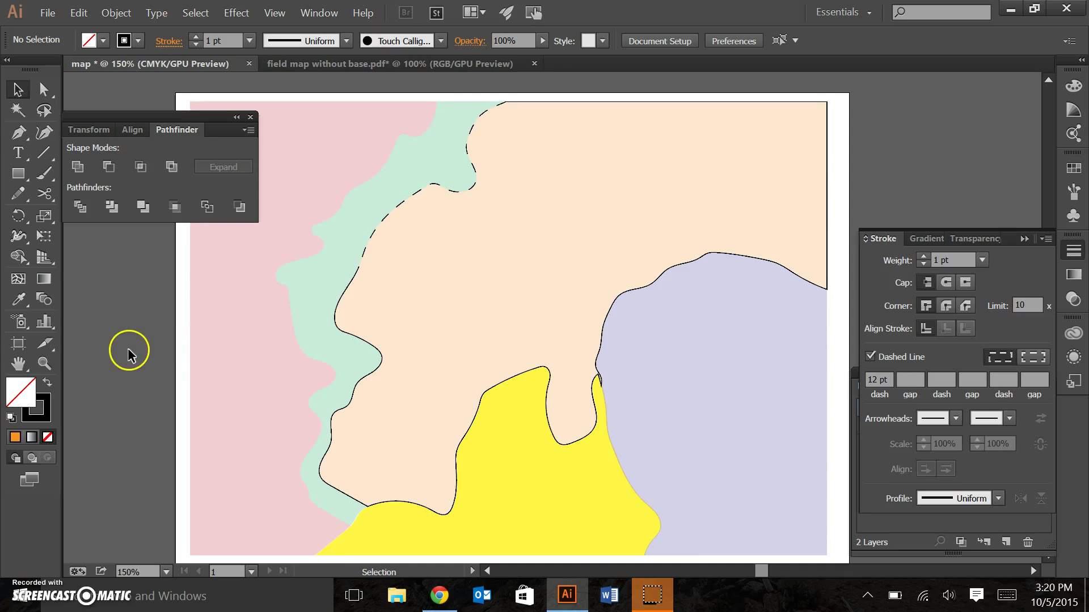
Cut the peach unit's contact line with Scissors at its lower-left edge and right notch
{"action": "left_click", "coordinate": [503, 483]}
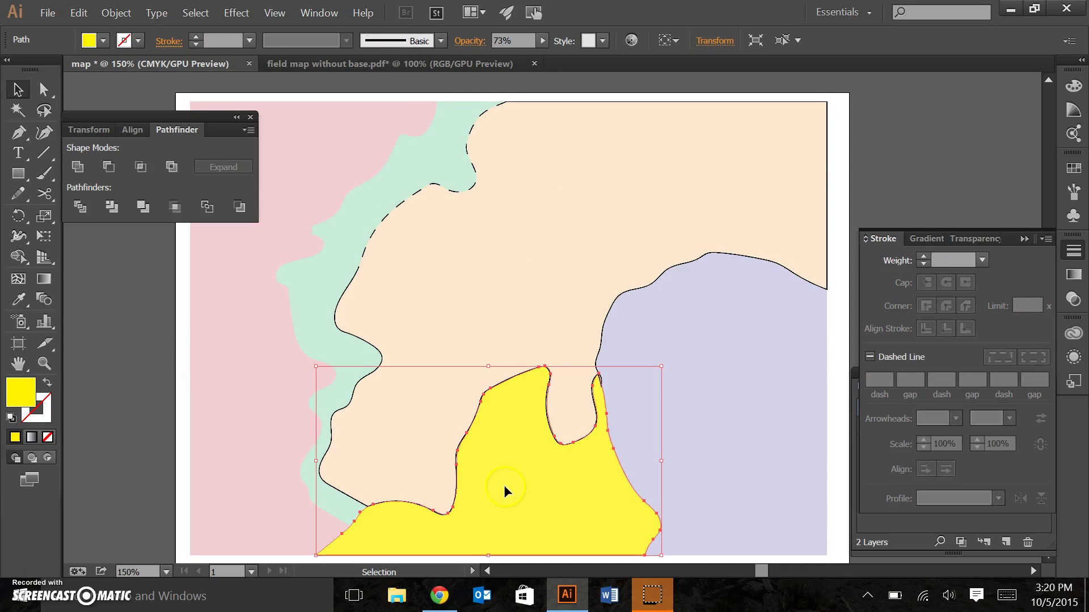
{"action": "left_click", "coordinate": [410, 404]}
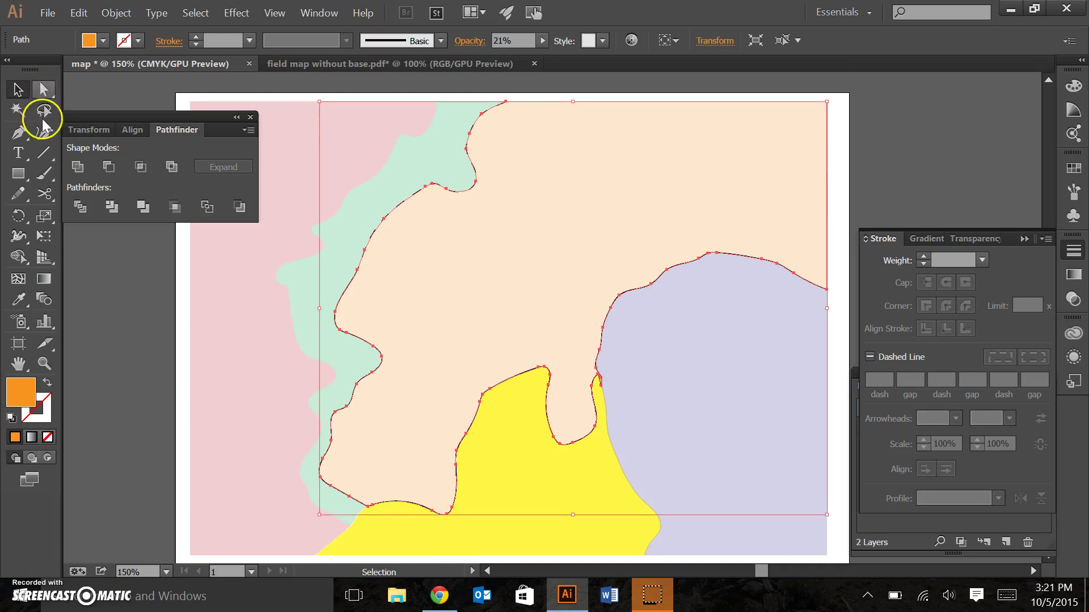
{"action": "left_click", "coordinate": [45, 194]}
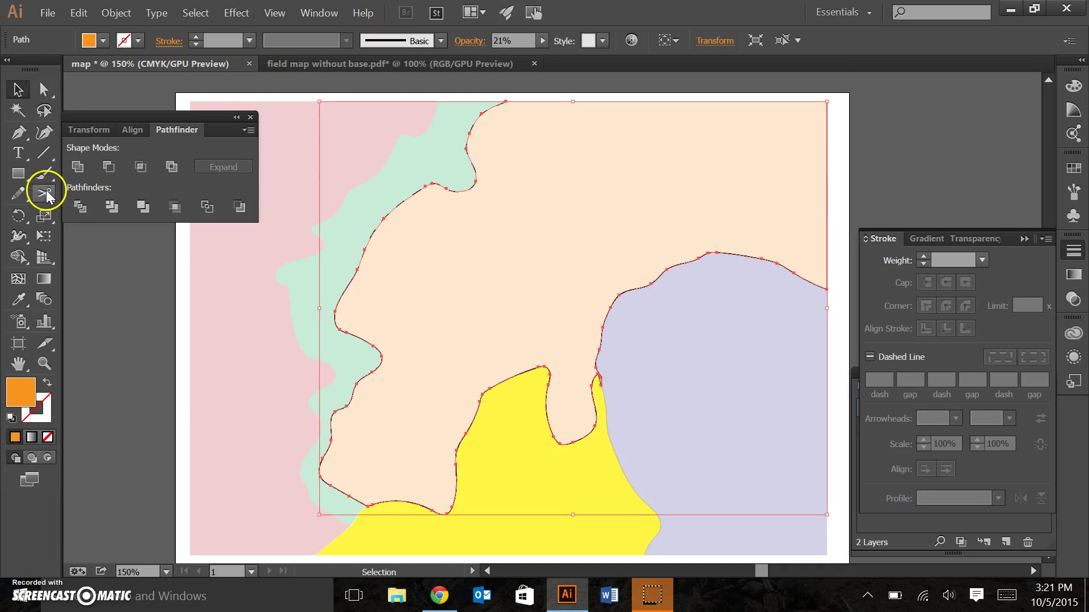
{"action": "left_click", "coordinate": [367, 505]}
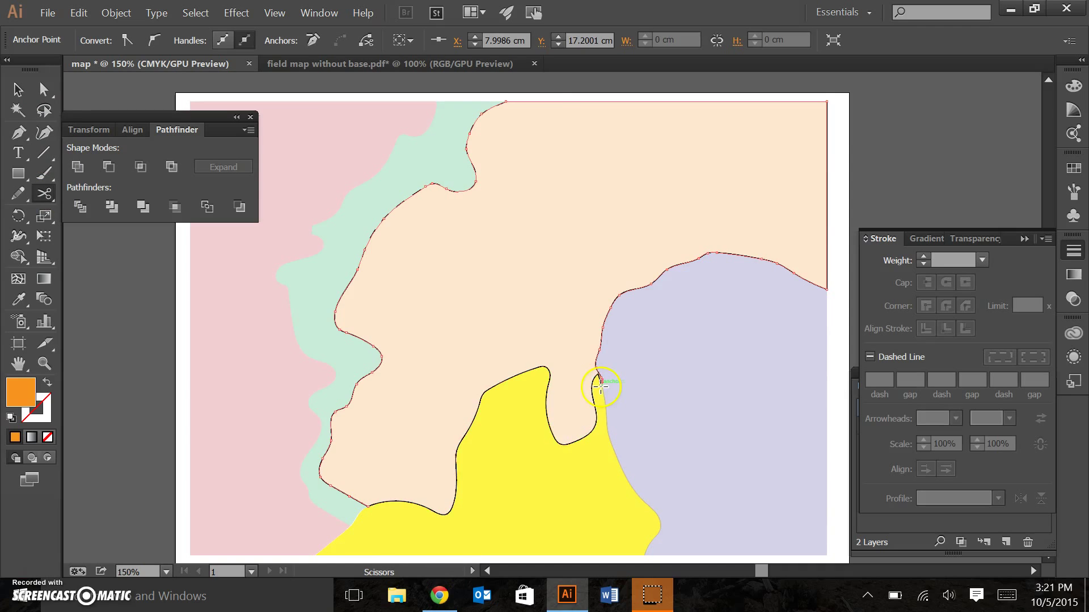
{"action": "left_click", "coordinate": [601, 386]}
{"action": "left_click", "coordinate": [18, 89]}
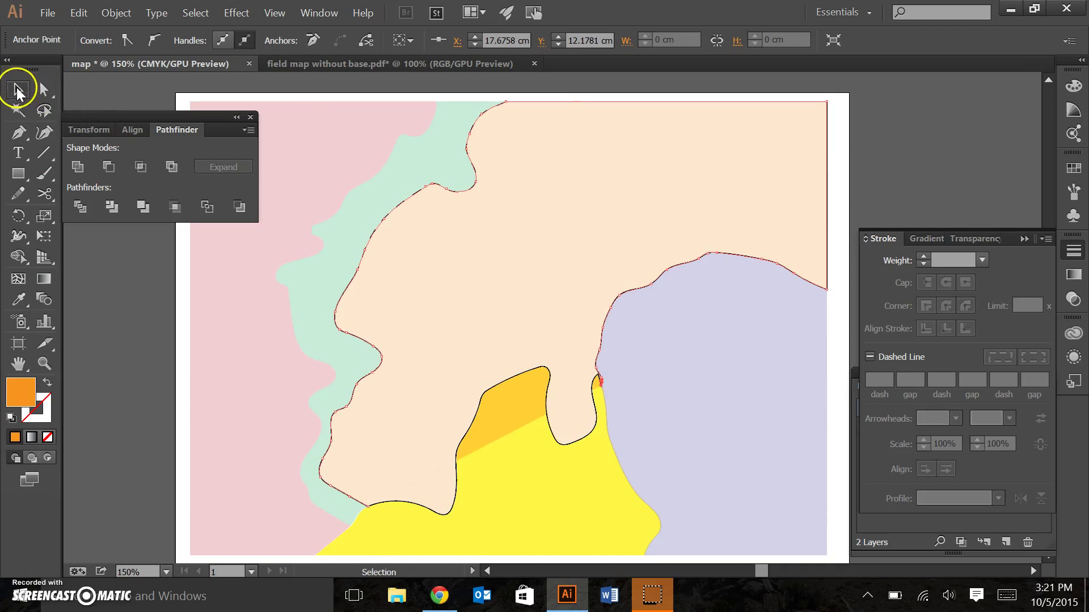
Select the separated path along the yellow unit, delete it, then undo the deletion
{"action": "left_click", "coordinate": [457, 449]}
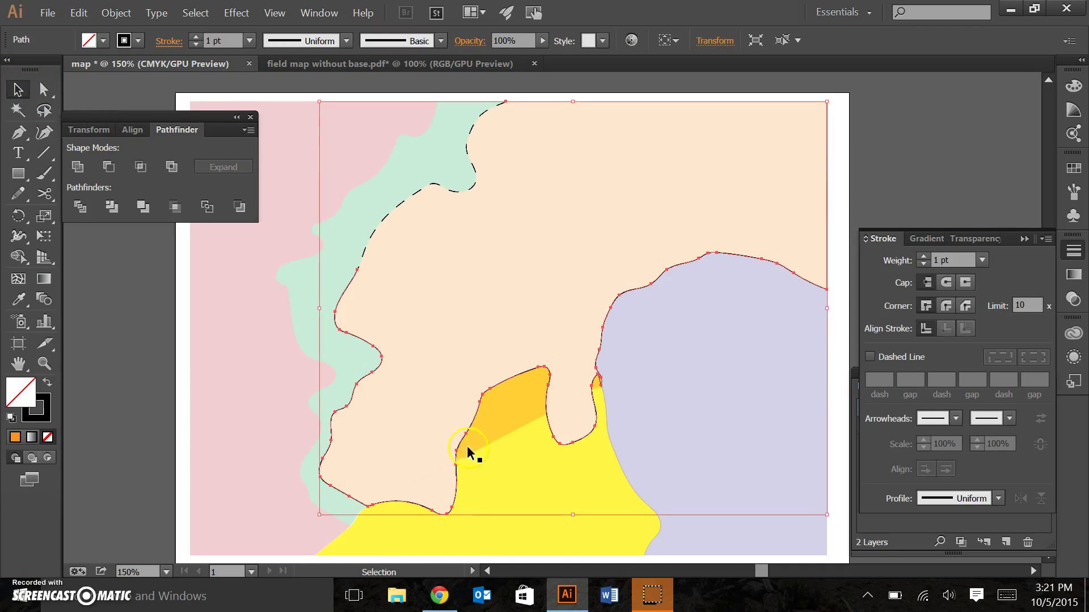
{"action": "left_click", "coordinate": [48, 161]}
{"action": "key", "text": "v"}
{"action": "left_click", "coordinate": [104, 321]}
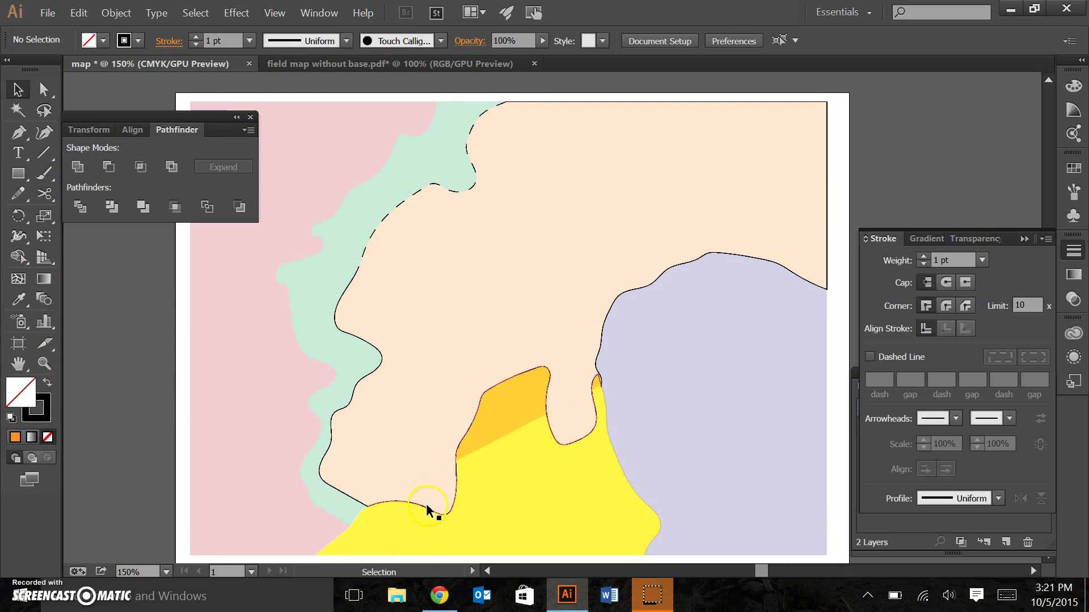
{"action": "left_click", "coordinate": [427, 509]}
{"action": "key", "text": "Delete"}
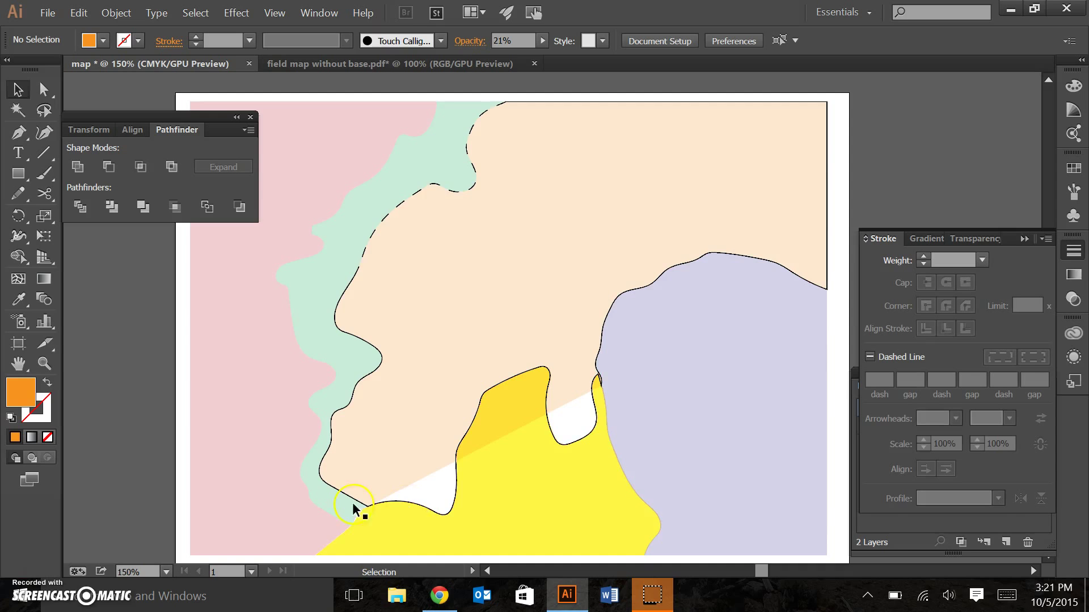
{"action": "key", "text": "ctrl+z"}
{"action": "key", "text": "ctrl+z"}
{"action": "key", "text": "ctrl+z"}
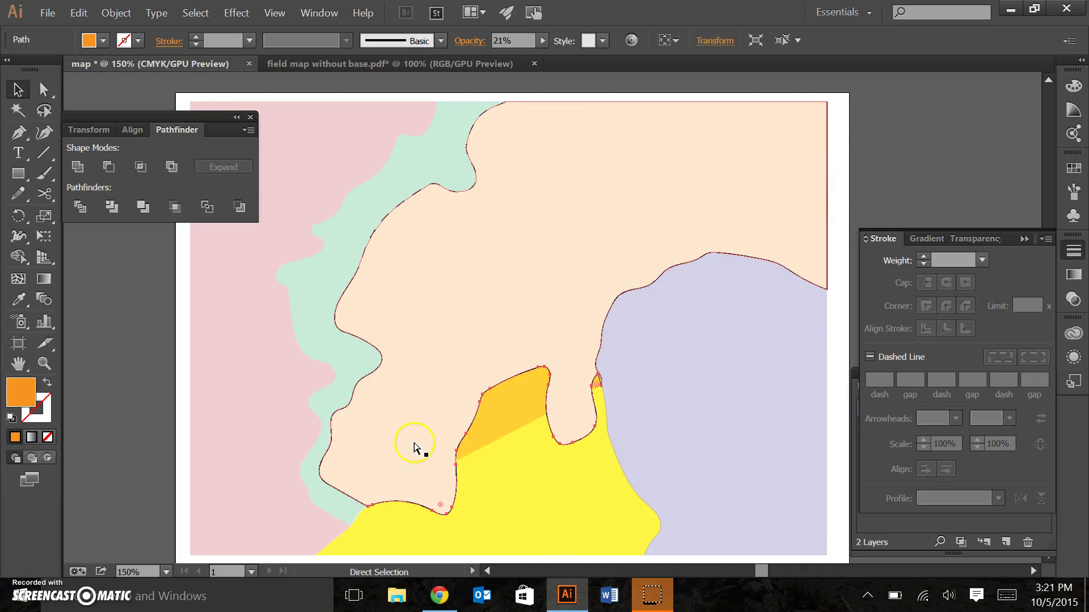
{"action": "left_click", "coordinate": [156, 405]}
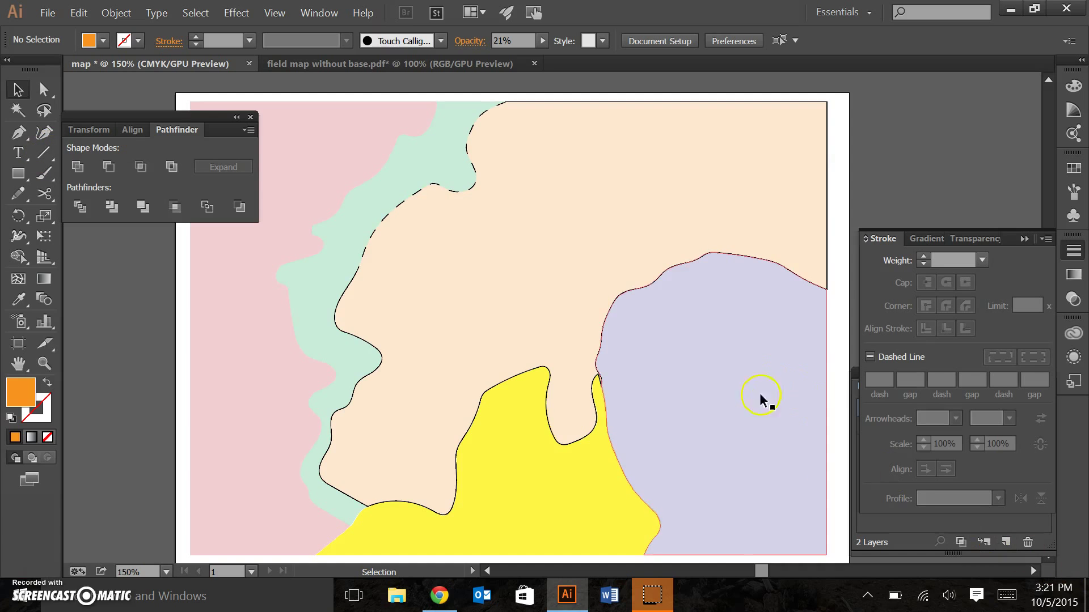
Collapse the Stroke panel, show the scanned base map, and zoom in on the first measurement
{"action": "left_click", "coordinate": [1023, 238]}
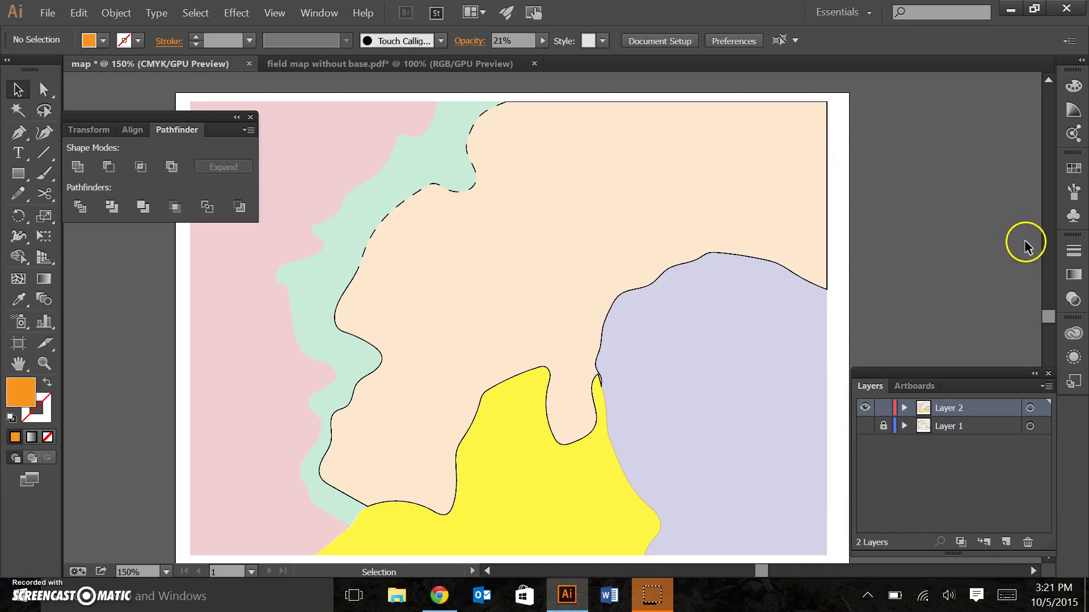
{"action": "left_click", "coordinate": [865, 425]}
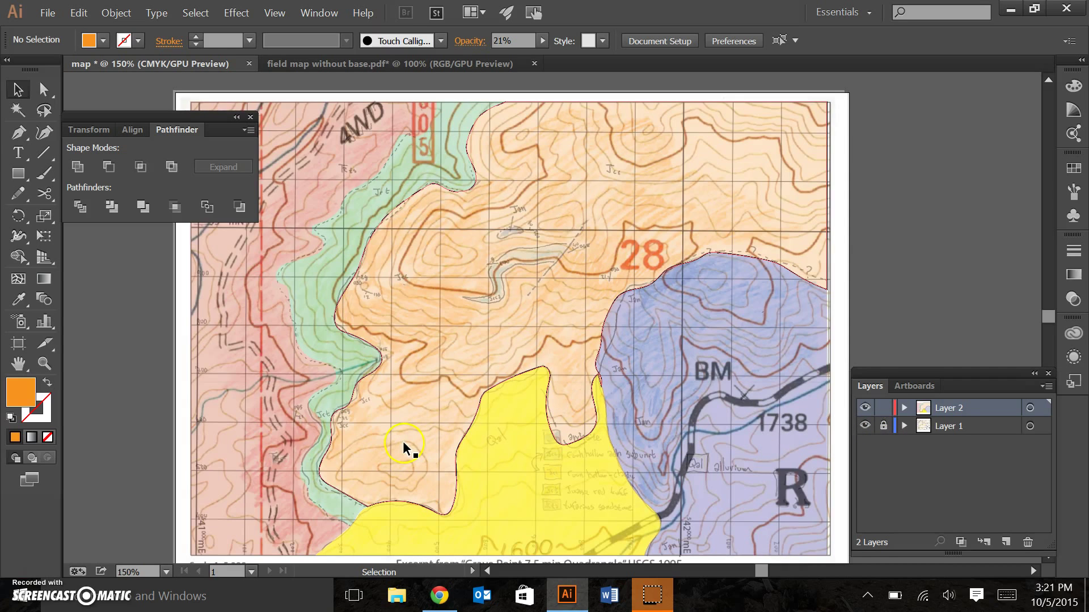
{"action": "scroll", "coordinate": [403, 440], "scroll_direction": "up", "scroll_amount": 2}
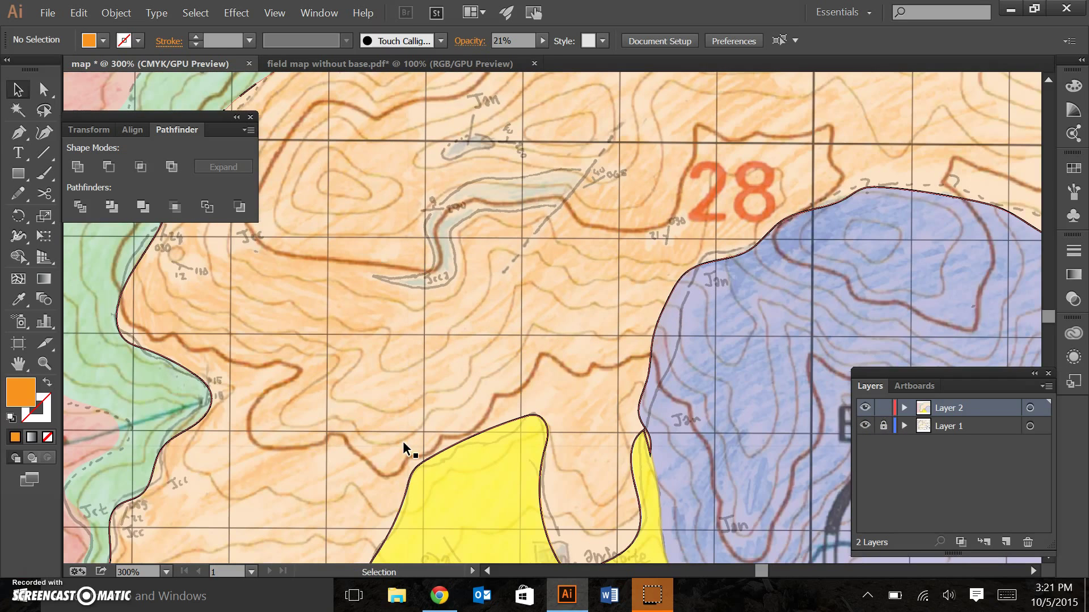
{"action": "left_click", "coordinate": [492, 570]}
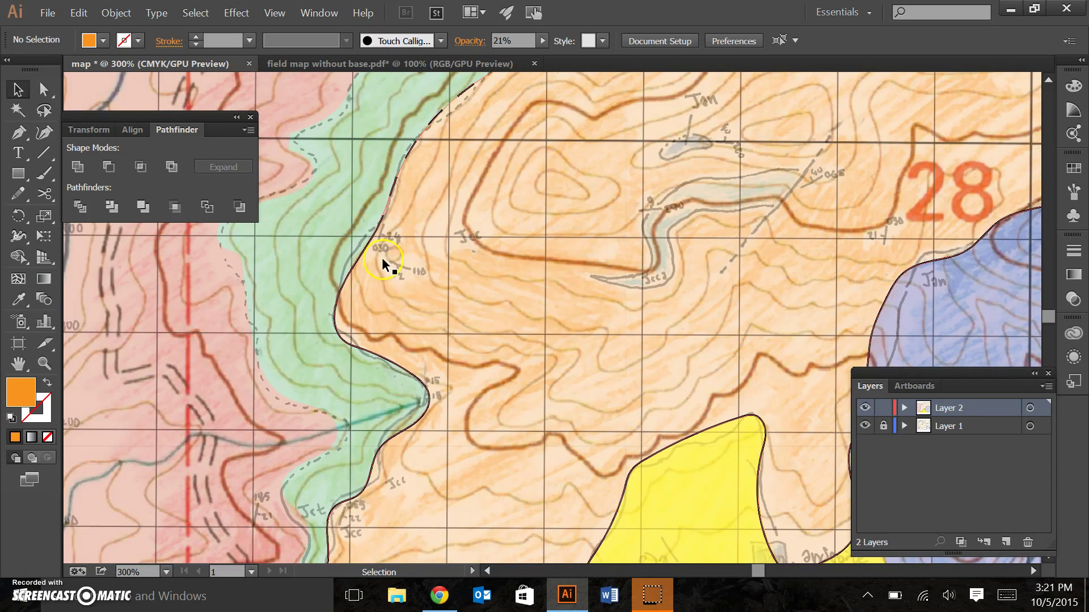
Draw a black strike line and short dip tick over the measurement and group them
{"action": "left_click", "coordinate": [43, 152]}
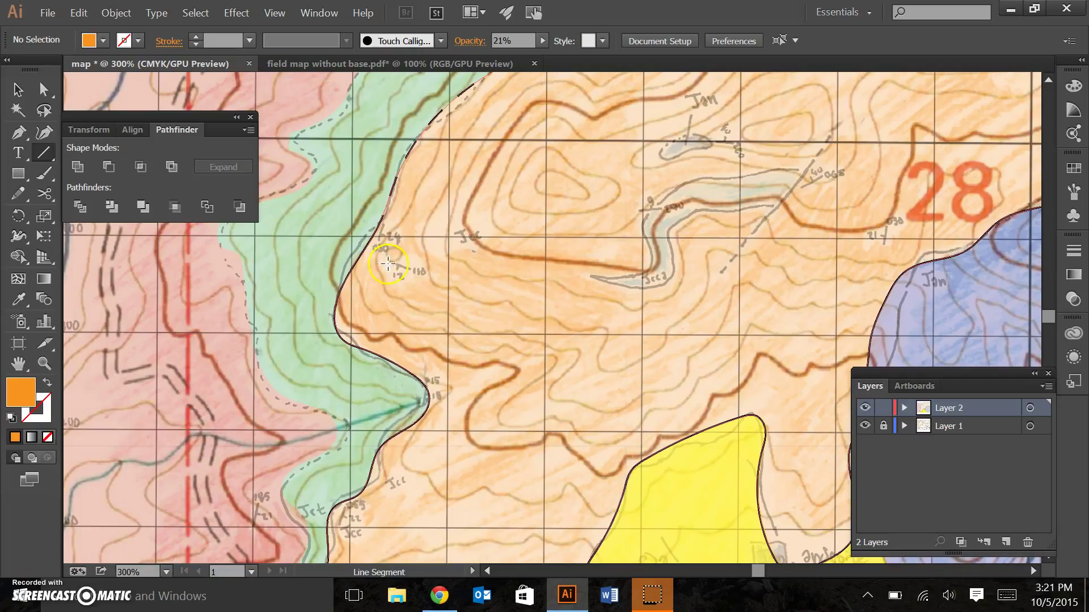
{"action": "left_click_drag", "start_coordinate": [382, 264], "coordinate": [413, 265]}
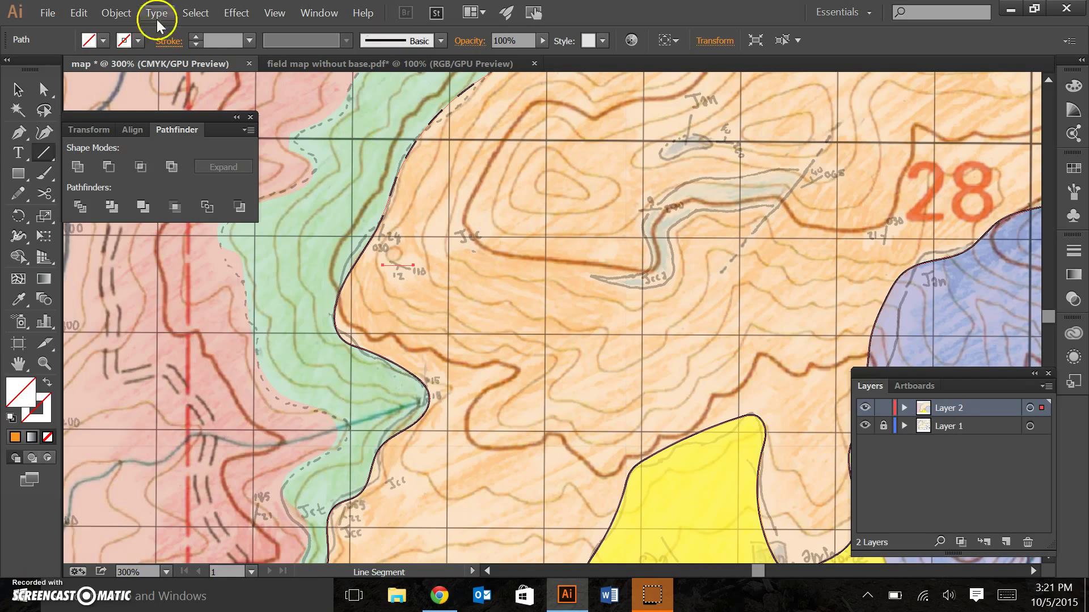
{"action": "left_click", "coordinate": [124, 40]}
{"action": "left_click", "coordinate": [47, 69]}
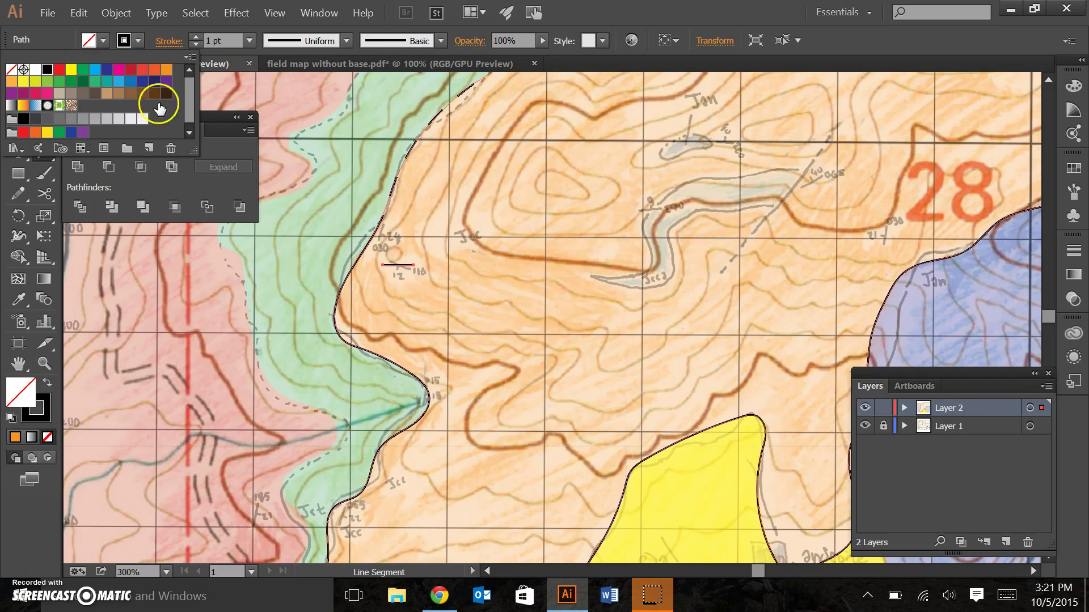
{"action": "left_click", "coordinate": [678, 12]}
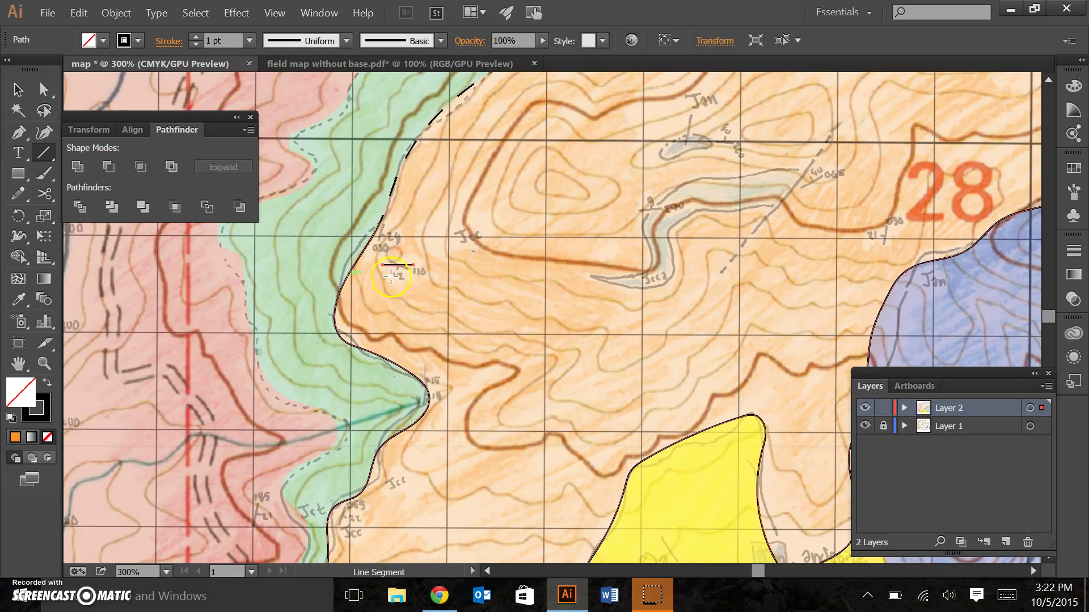
{"action": "left_click_drag", "start_coordinate": [396, 265], "coordinate": [413, 265]}
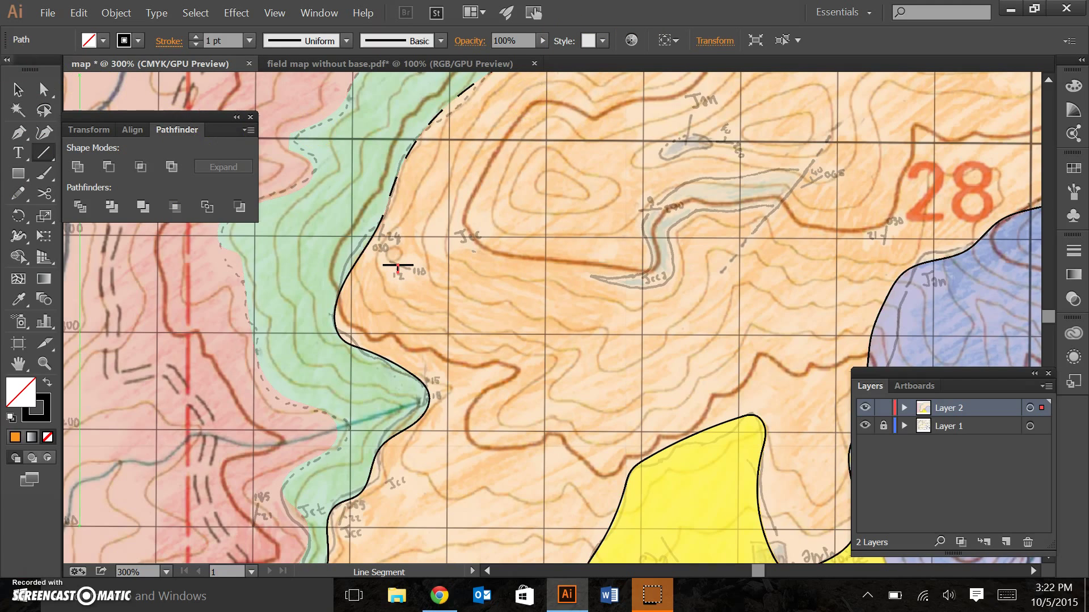
{"action": "left_click", "coordinate": [18, 89]}
{"action": "left_click", "coordinate": [416, 265]}
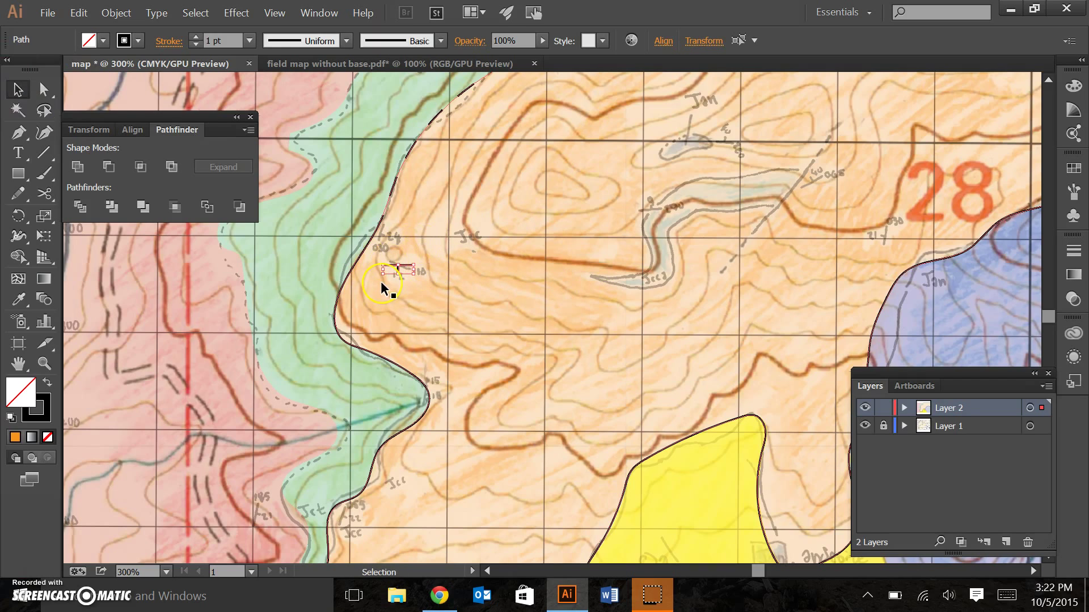
{"action": "key", "text": "a"}
{"action": "key", "text": "v"}
Copy the strike-dip symbol and place pasted duplicates near the central contour and grey channel
{"action": "key", "text": "ctrl+c"}
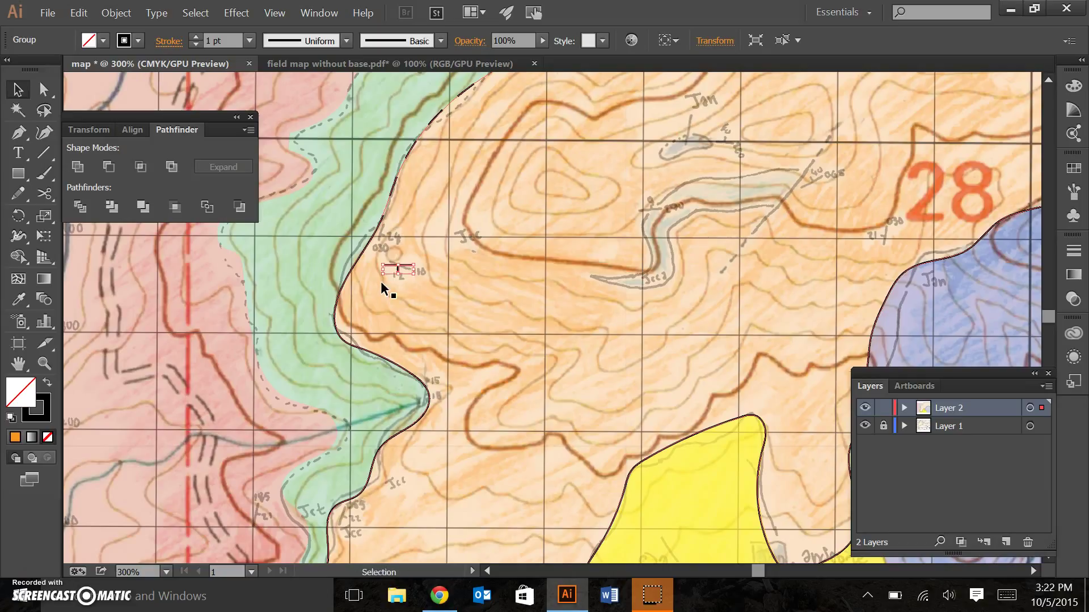
{"action": "key", "text": "ctrl+v"}
{"action": "left_click", "coordinate": [565, 322]}
{"action": "left_click_drag", "start_coordinate": [565, 322], "coordinate": [598, 260]}
{"action": "left_click_drag", "start_coordinate": [563, 320], "coordinate": [608, 305]}
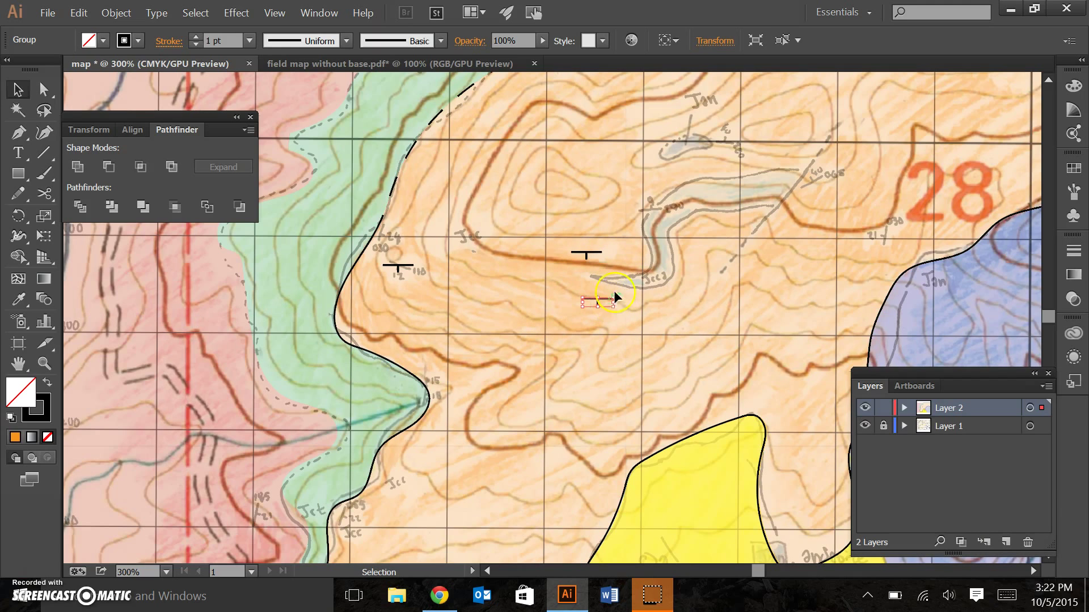
Rotate the strike-dip symbol beside the grey channel by 20° via Transform > Rotate
{"action": "right_click", "coordinate": [399, 266]}
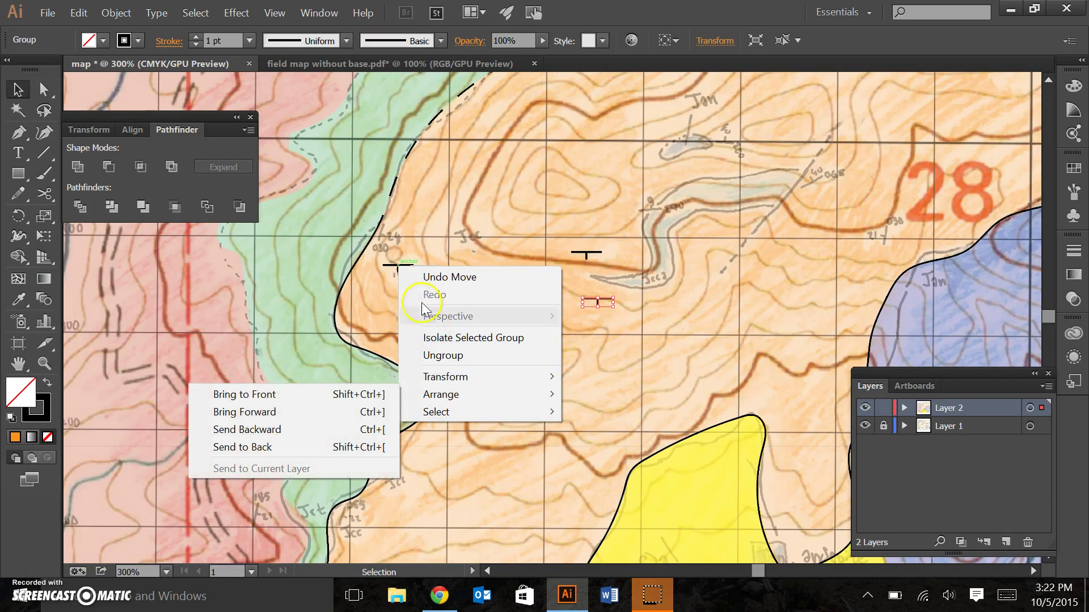
{"action": "mouse_move", "coordinate": [466, 392]}
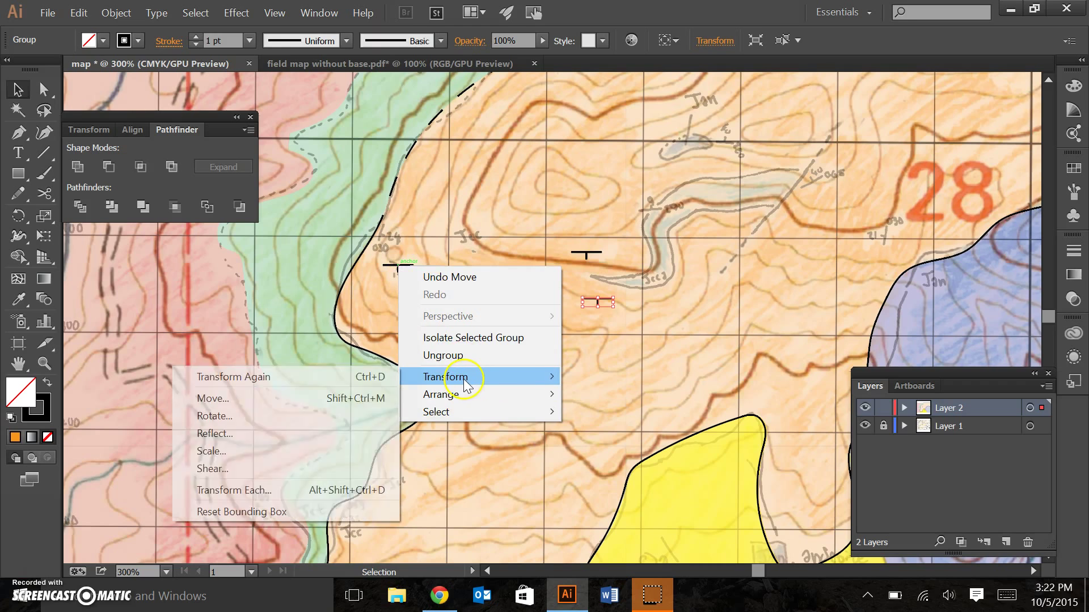
{"action": "left_click", "coordinate": [300, 417]}
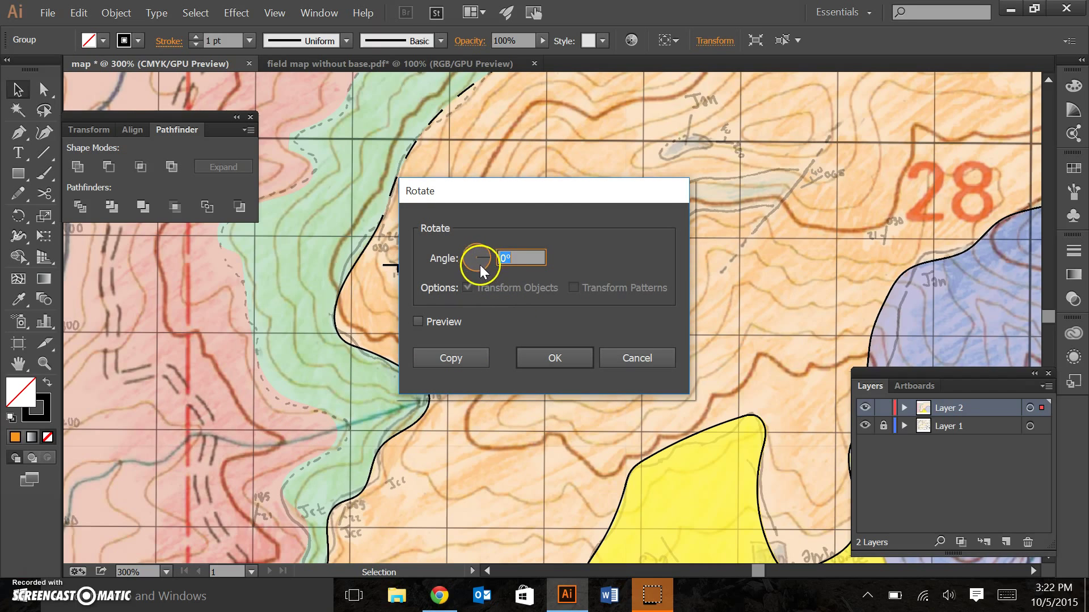
{"action": "left_click_drag", "start_coordinate": [526, 192], "coordinate": [665, 176]}
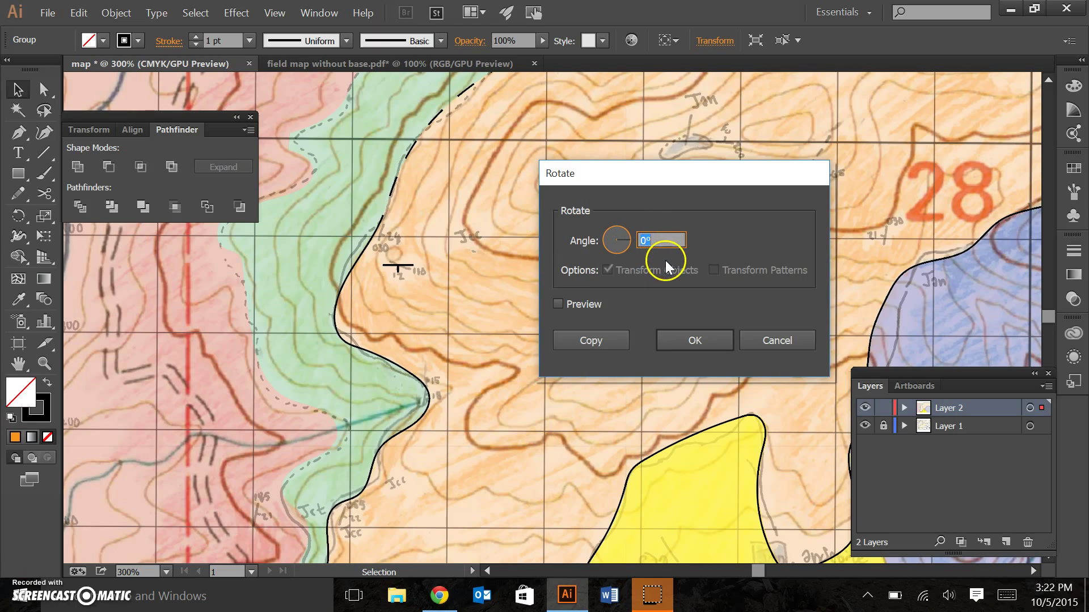
{"action": "left_click", "coordinate": [399, 293]}
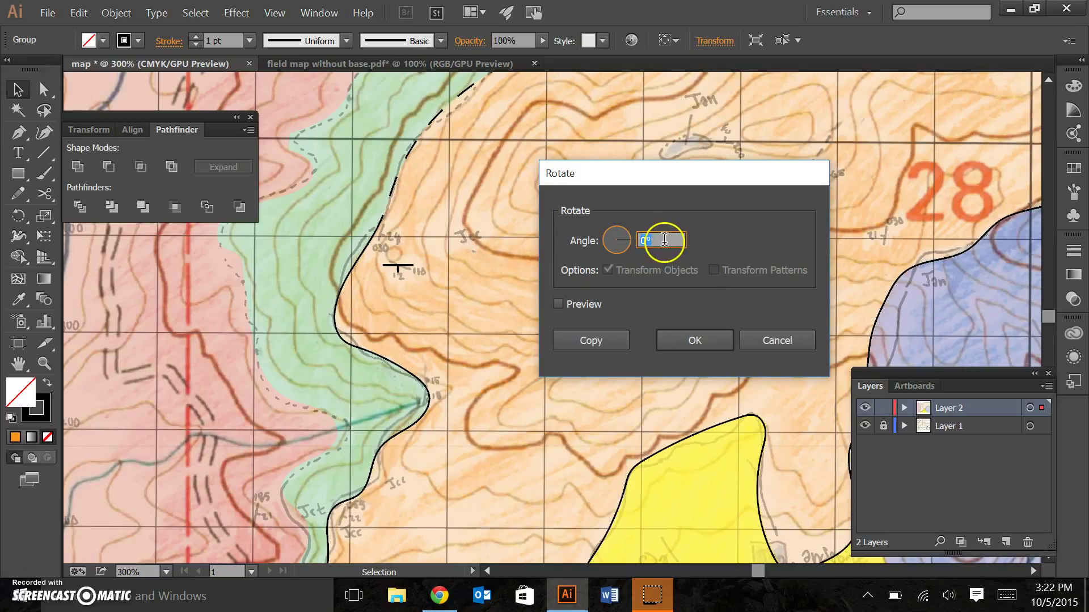
{"action": "left_click", "coordinate": [645, 241]}
{"action": "double_click", "coordinate": [656, 241]}
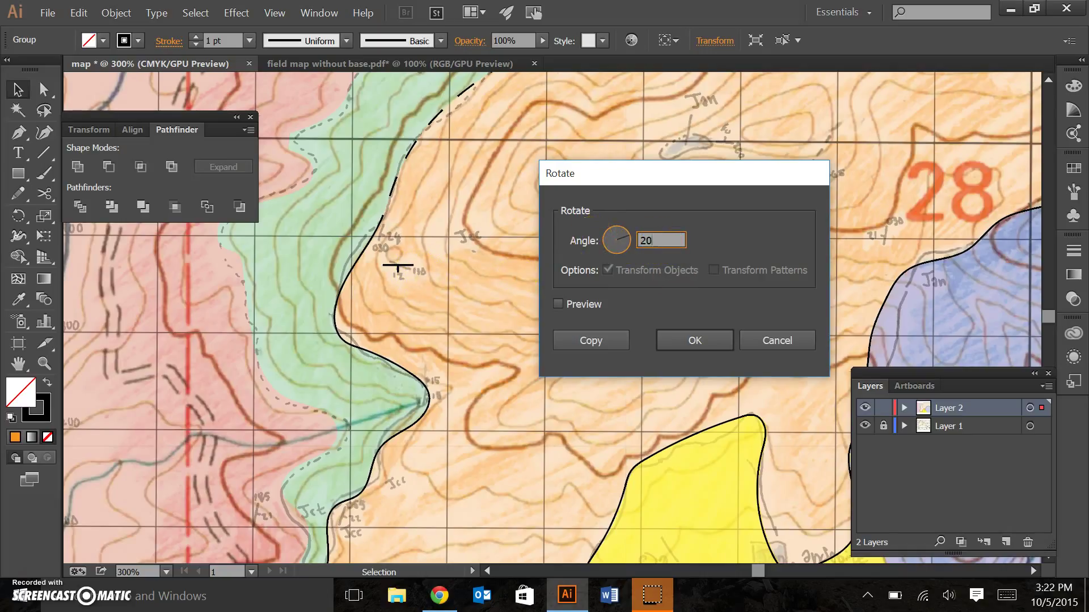
{"action": "left_click", "coordinate": [680, 241]}
{"action": "left_click", "coordinate": [661, 241]}
{"action": "left_click", "coordinate": [703, 340]}
Apply the same 20° rotation to the symbol over the first measurement
{"action": "left_click", "coordinate": [395, 270]}
{"action": "right_click", "coordinate": [401, 266]}
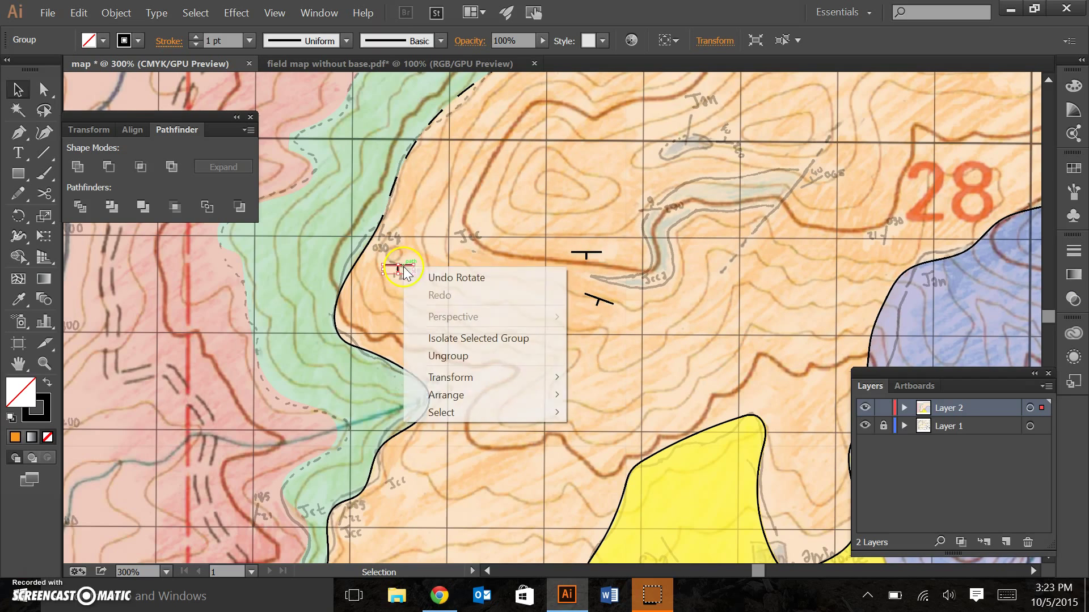
{"action": "mouse_move", "coordinate": [460, 380]}
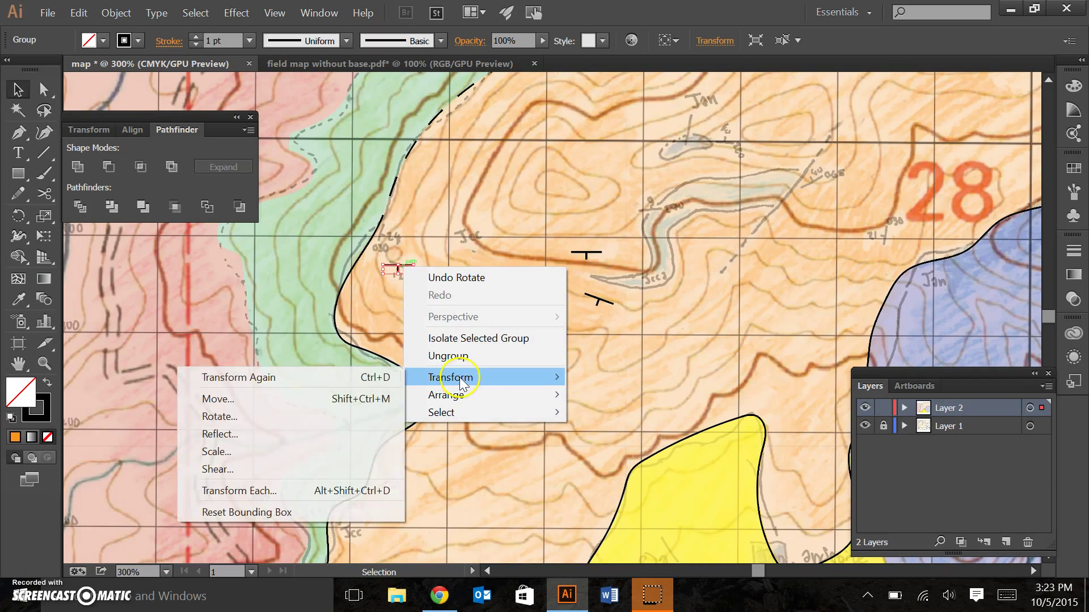
{"action": "left_click", "coordinate": [288, 415]}
{"action": "left_click", "coordinate": [678, 338]}
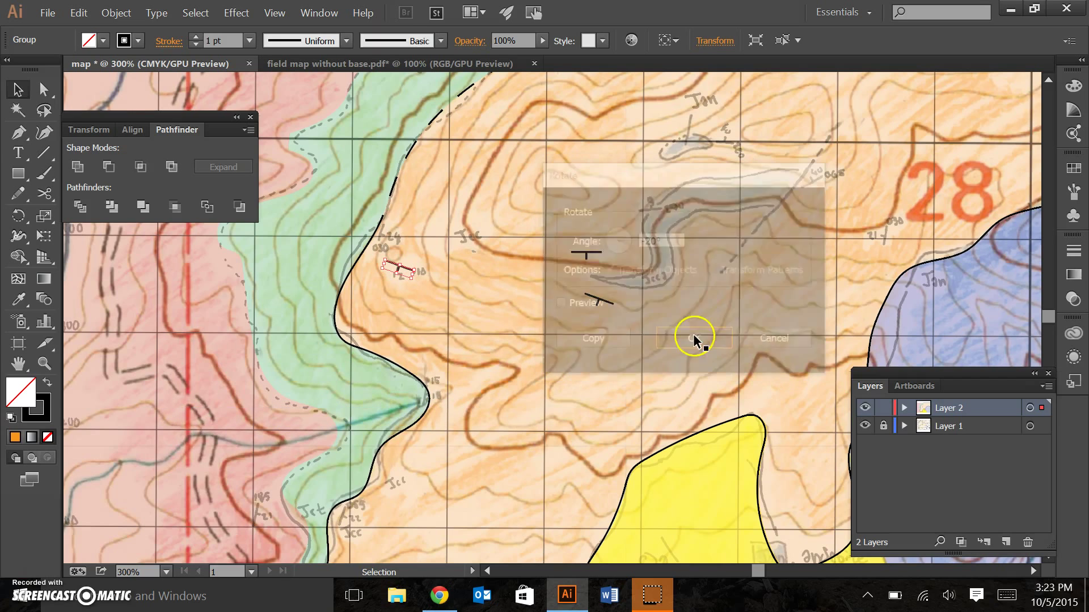
{"action": "left_click", "coordinate": [526, 186]}
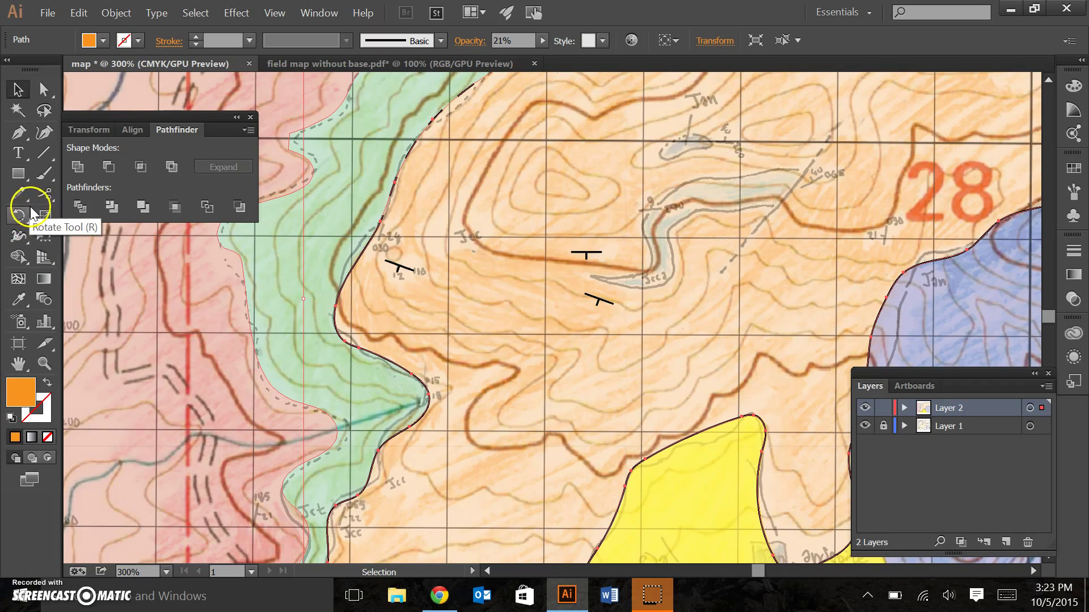
Add a 9 pt '12' dip label just below the first strike-dip symbol
{"action": "left_click", "coordinate": [18, 152]}
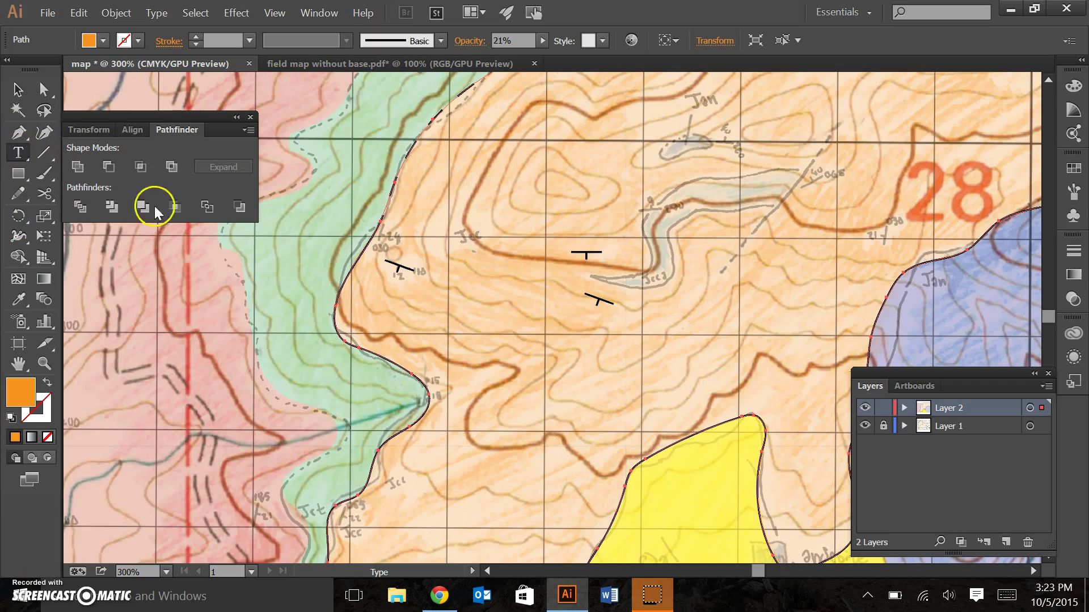
{"action": "left_click", "coordinate": [384, 284]}
{"action": "type", "text": "12"}
{"action": "left_click", "coordinate": [19, 89]}
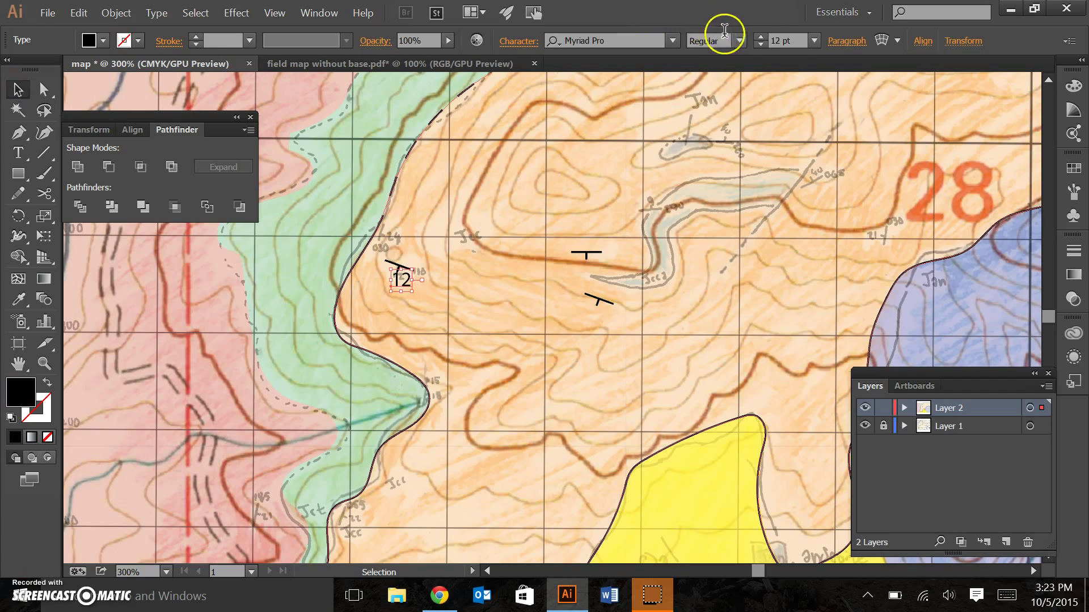
{"action": "left_click", "coordinate": [760, 45]}
{"action": "left_click", "coordinate": [761, 45]}
{"action": "left_click", "coordinate": [760, 45]}
{"action": "left_click_drag", "start_coordinate": [402, 282], "coordinate": [391, 287]}
Hide the scanned base map layer and zoom out to review the whole map
{"action": "left_click", "coordinate": [367, 207]}
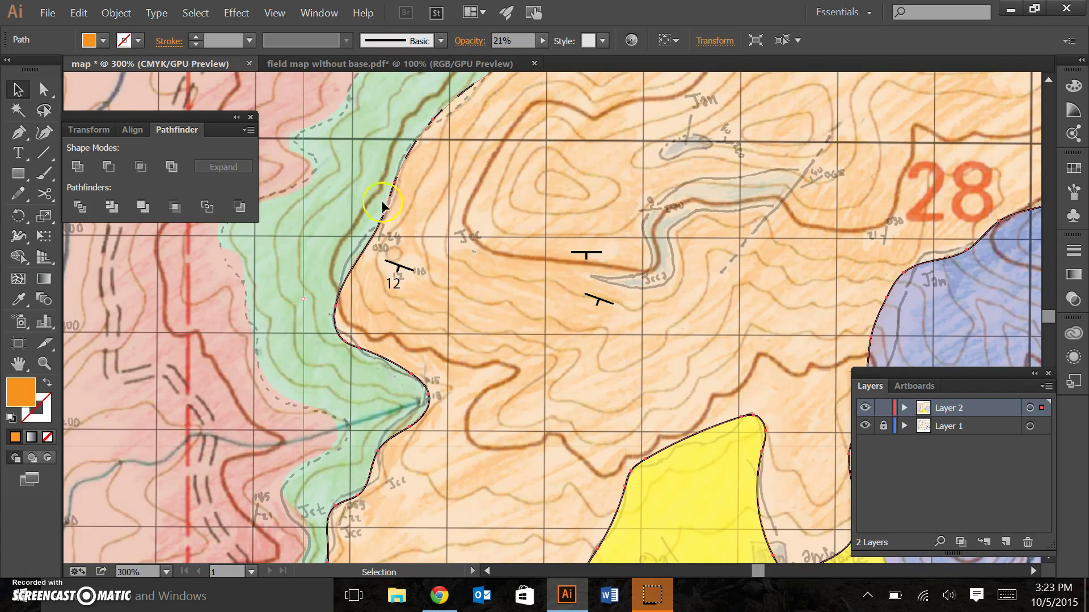
{"action": "left_click", "coordinate": [869, 426]}
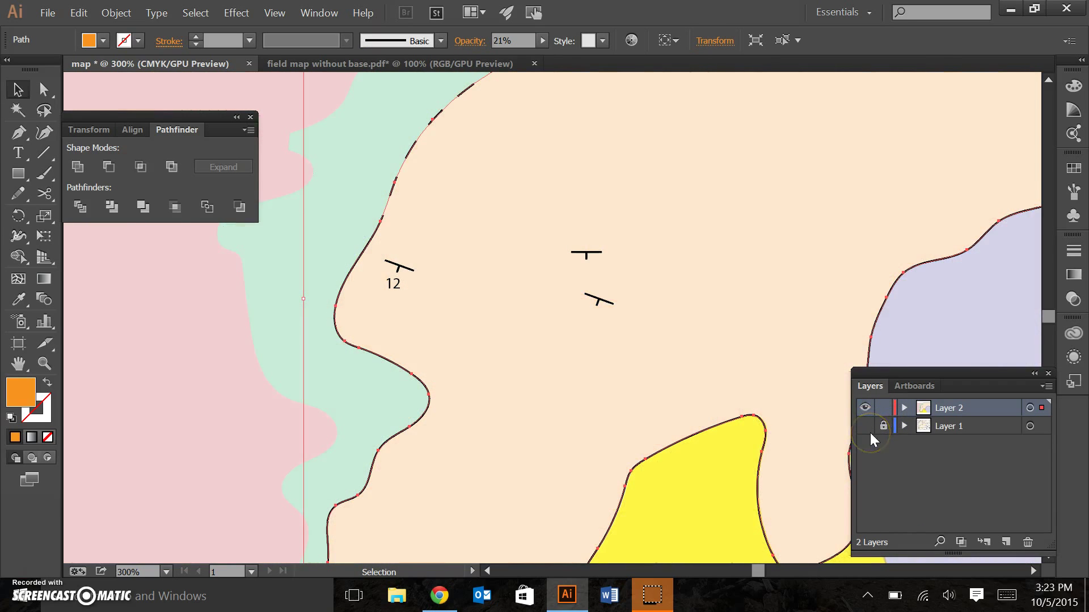
{"action": "key", "text": "ctrl+minus"}
{"action": "key", "text": "ctrl+minus"}
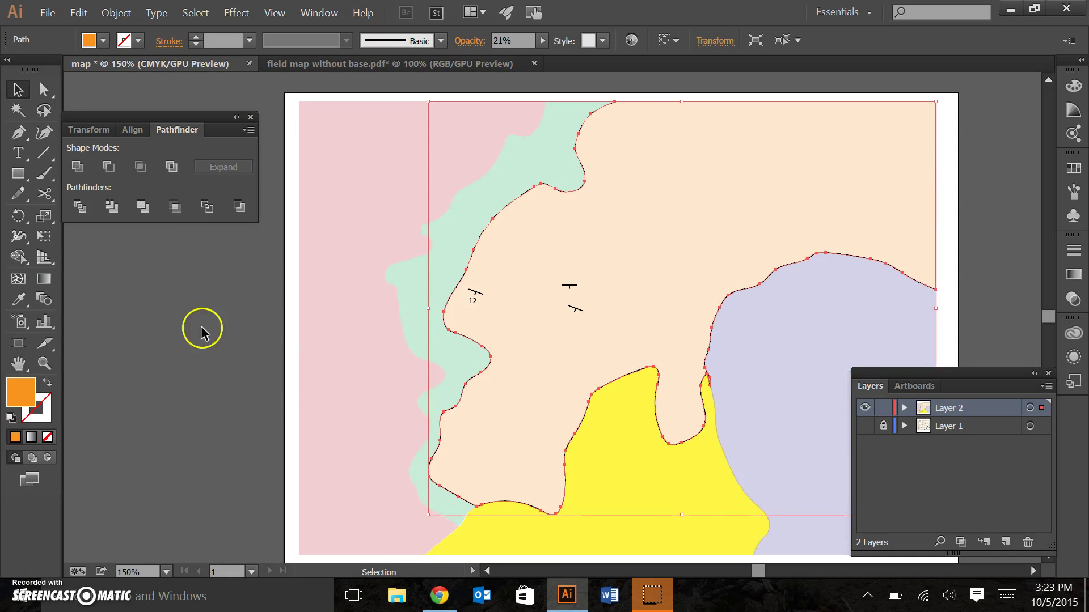
{"action": "left_click", "coordinate": [376, 332]}
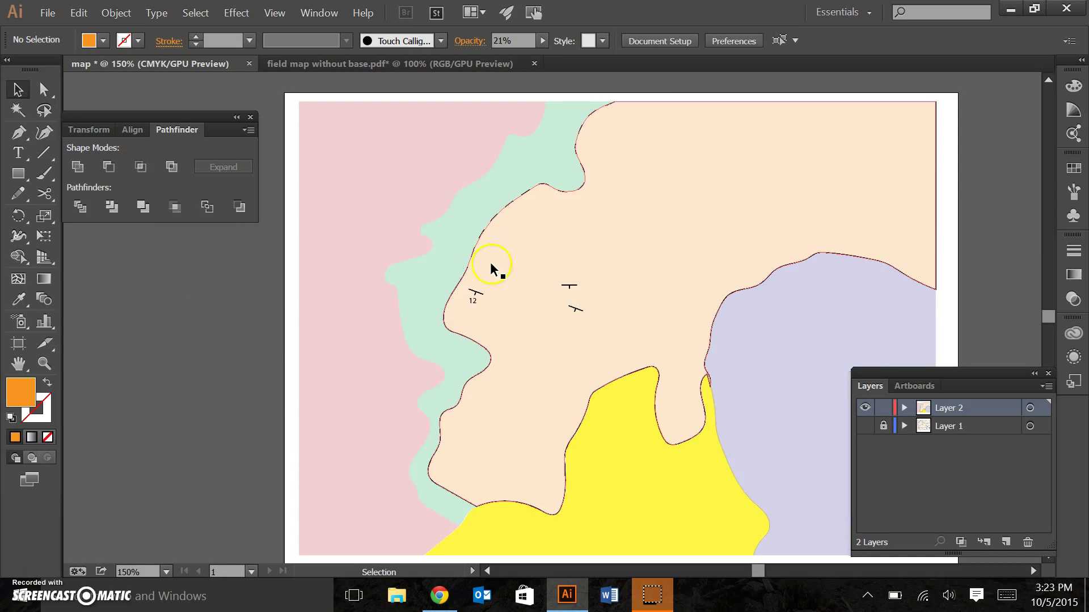